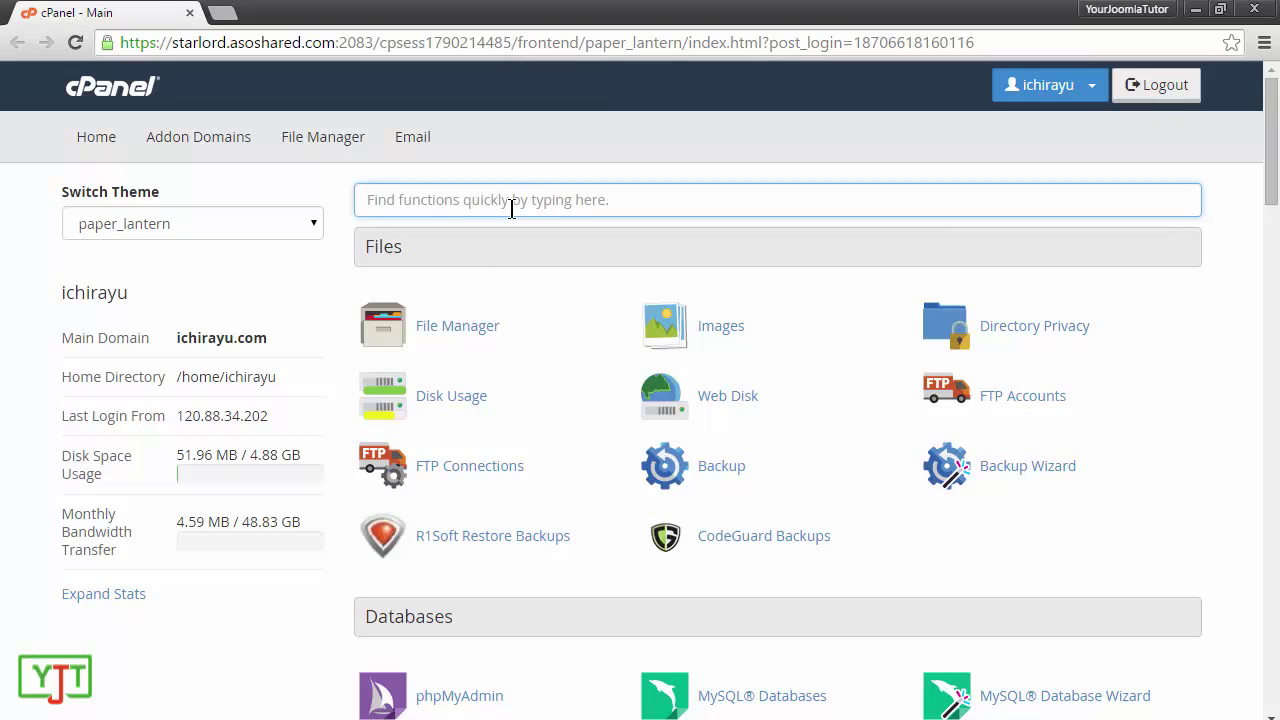
# Step: Search cPanel functions for 'mysq' to list only the MySQL database tools
pyautogui.write('mysq')
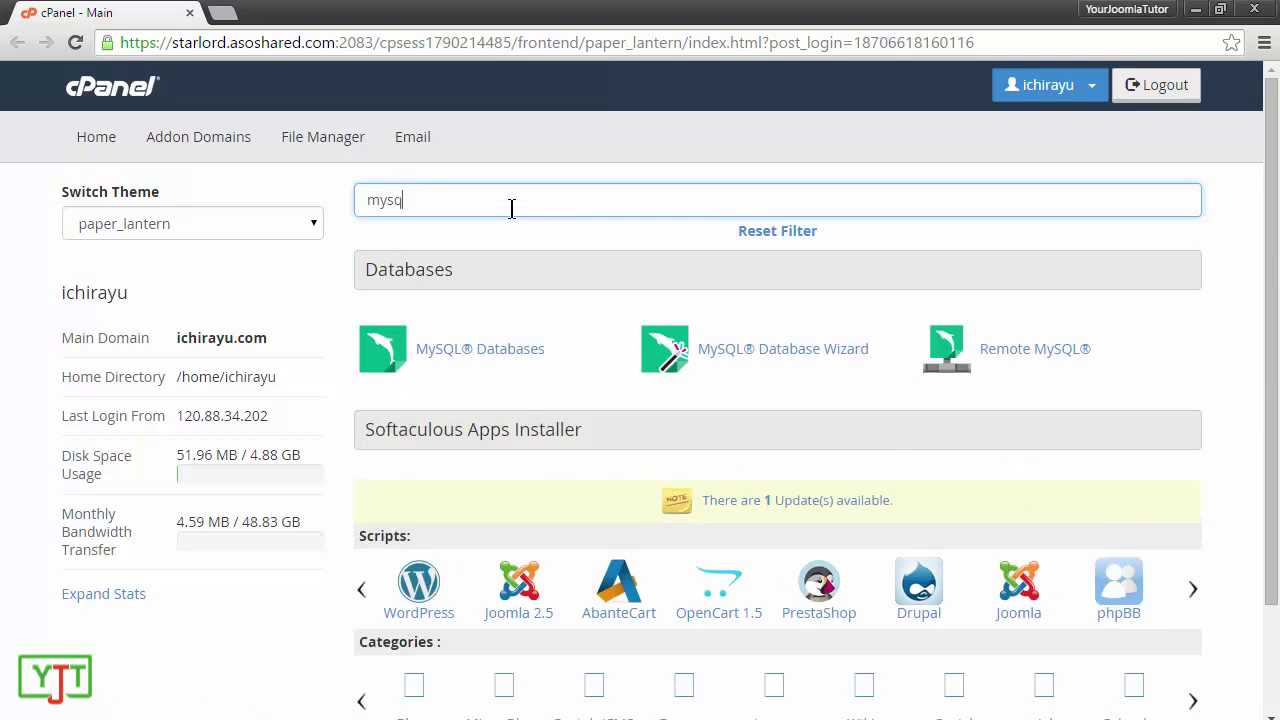
# Step: Create a MySQL database named 'database' and select its full prefixed name for copying
pyautogui.click(493, 352)
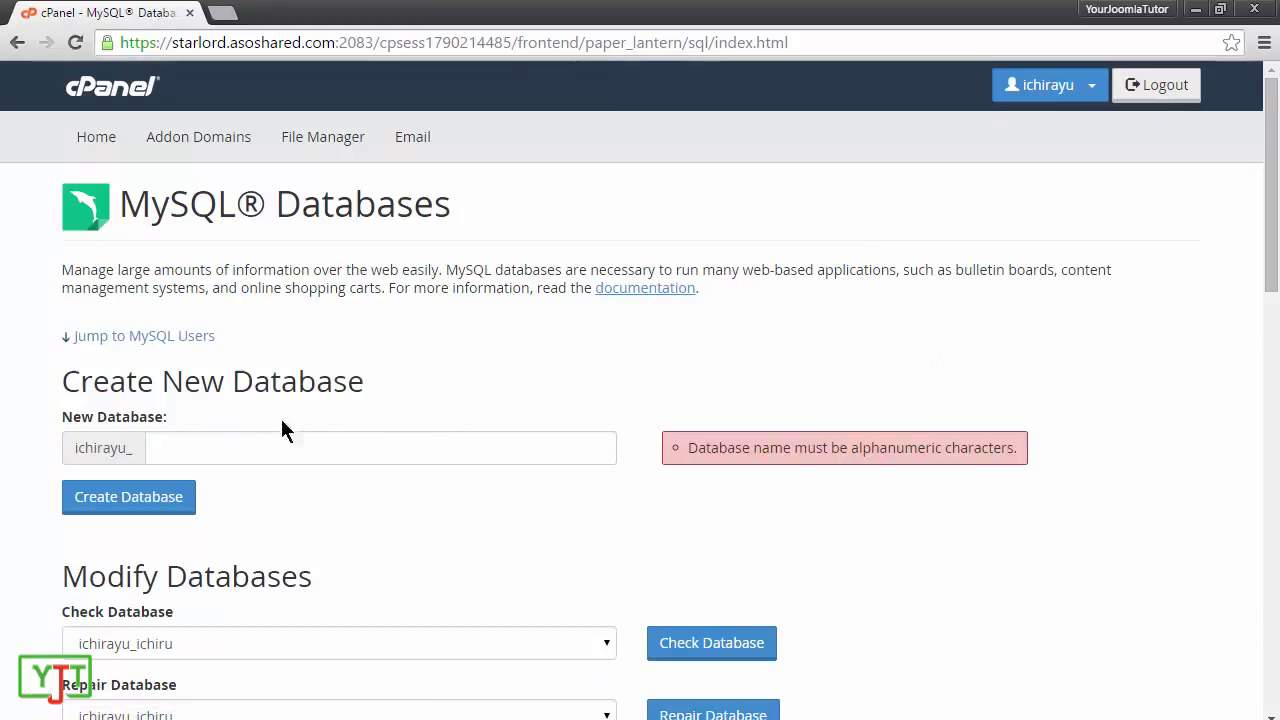
pyautogui.click(257, 447)
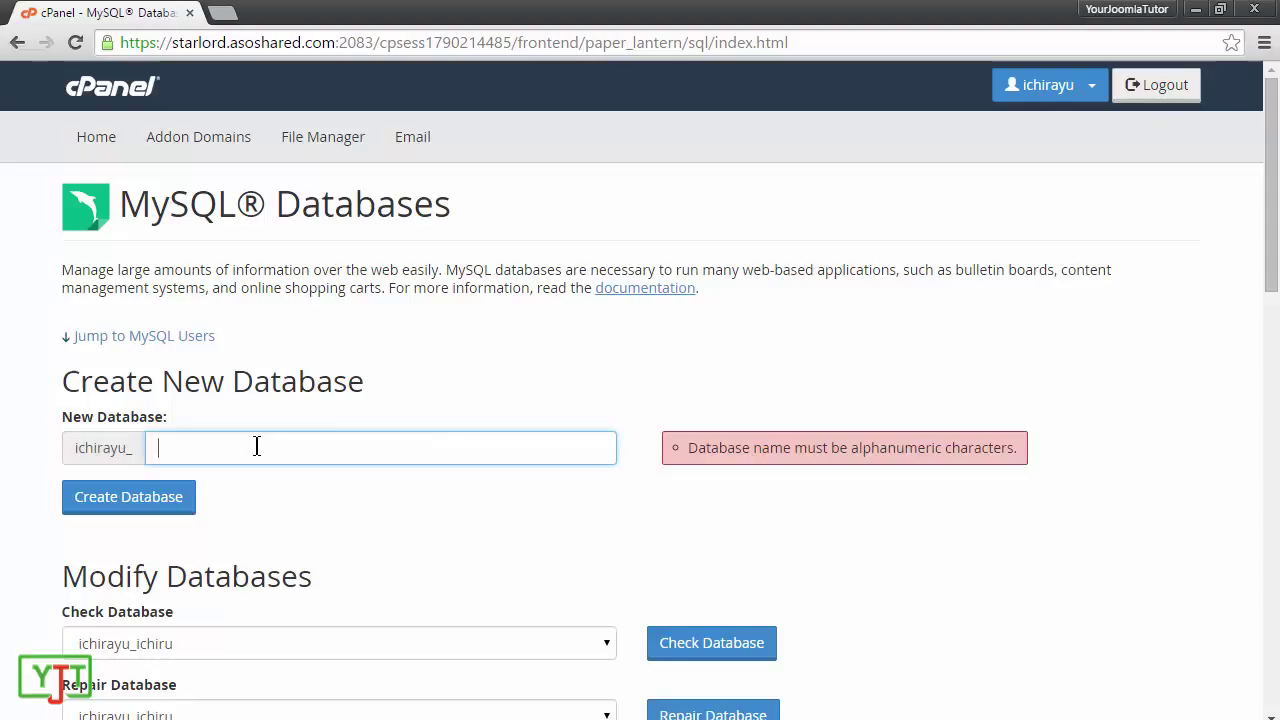
pyautogui.write('database')
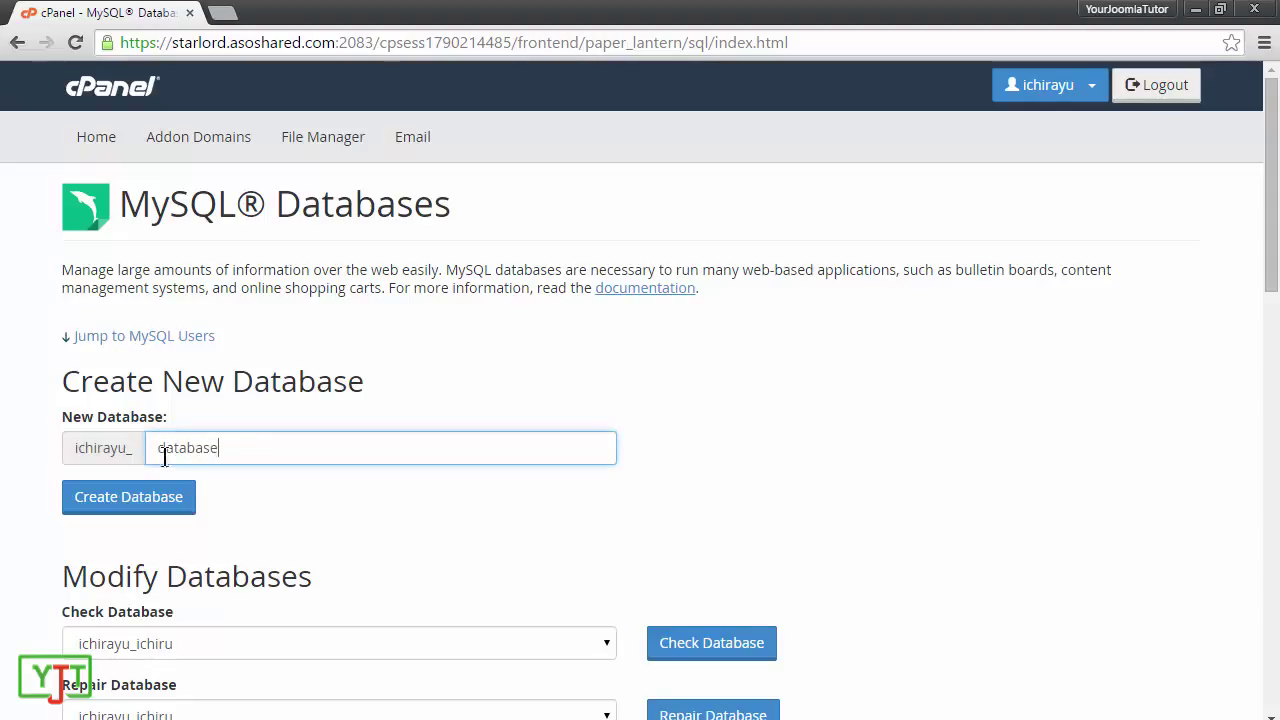
pyautogui.click(120, 502)
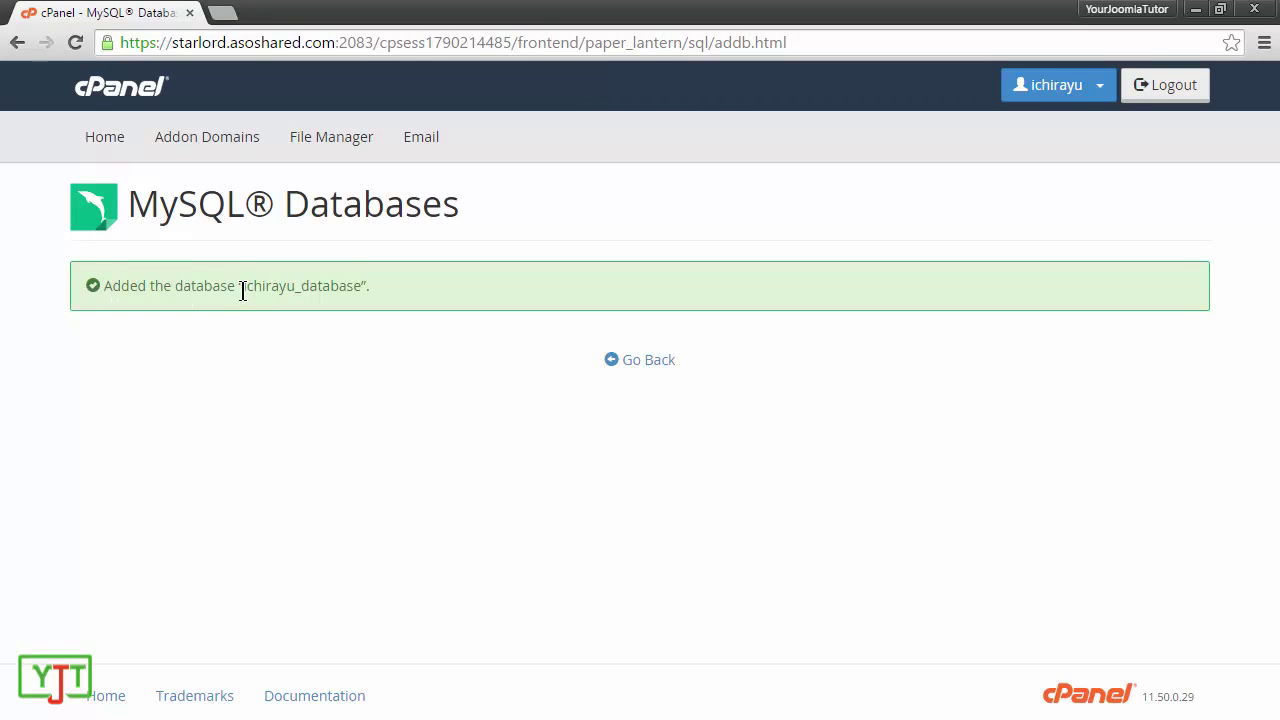
pyautogui.moveTo(242, 291); pyautogui.dragTo(358, 290)
pyautogui.hotkey('ctrl', 'c')
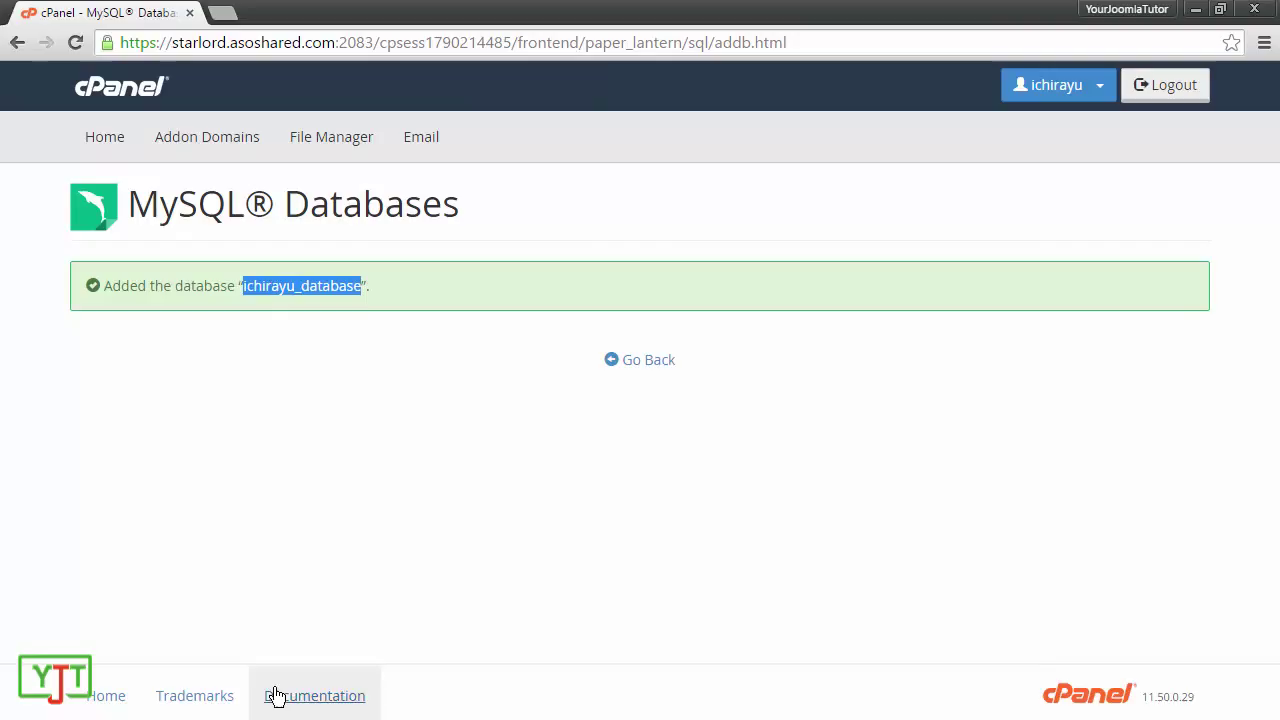
# Step: Launch Notepad and paste the database name, labelling it ' - MySQL database name'
pyautogui.click(24, 703)
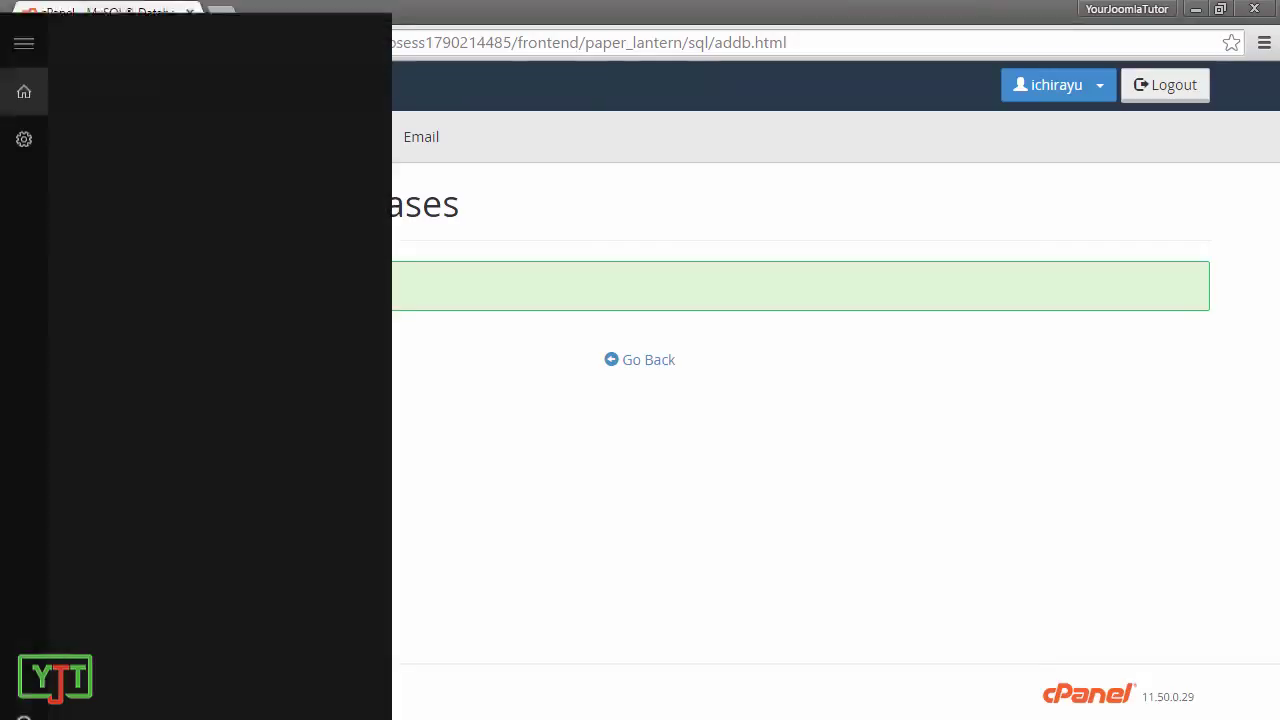
pyautogui.write('notepad')
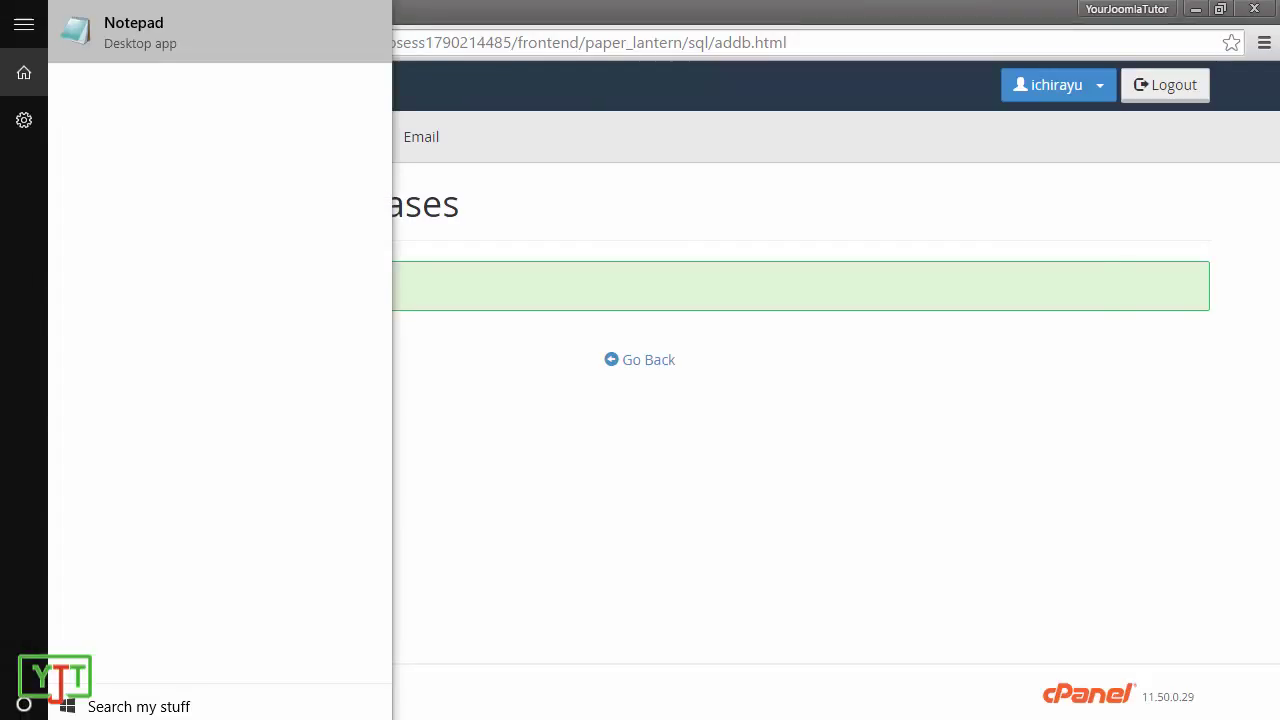
pyautogui.click(177, 38)
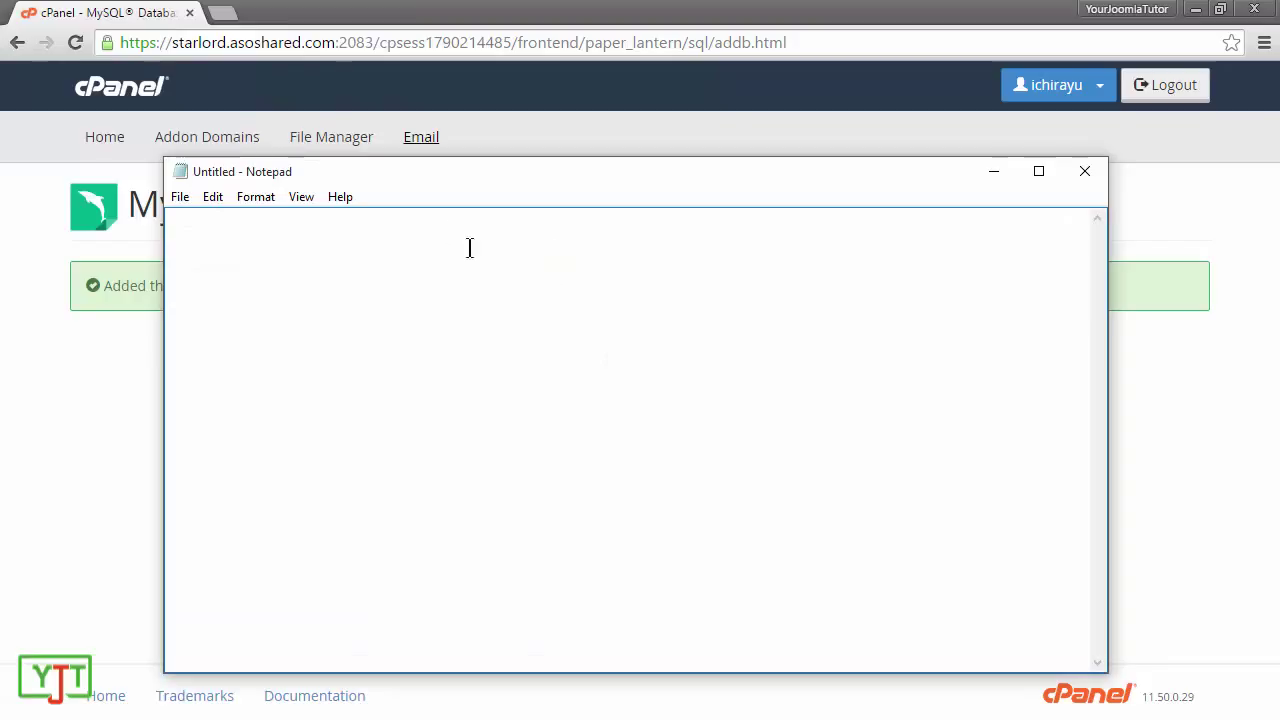
pyautogui.hotkey('ctrl', 'v')
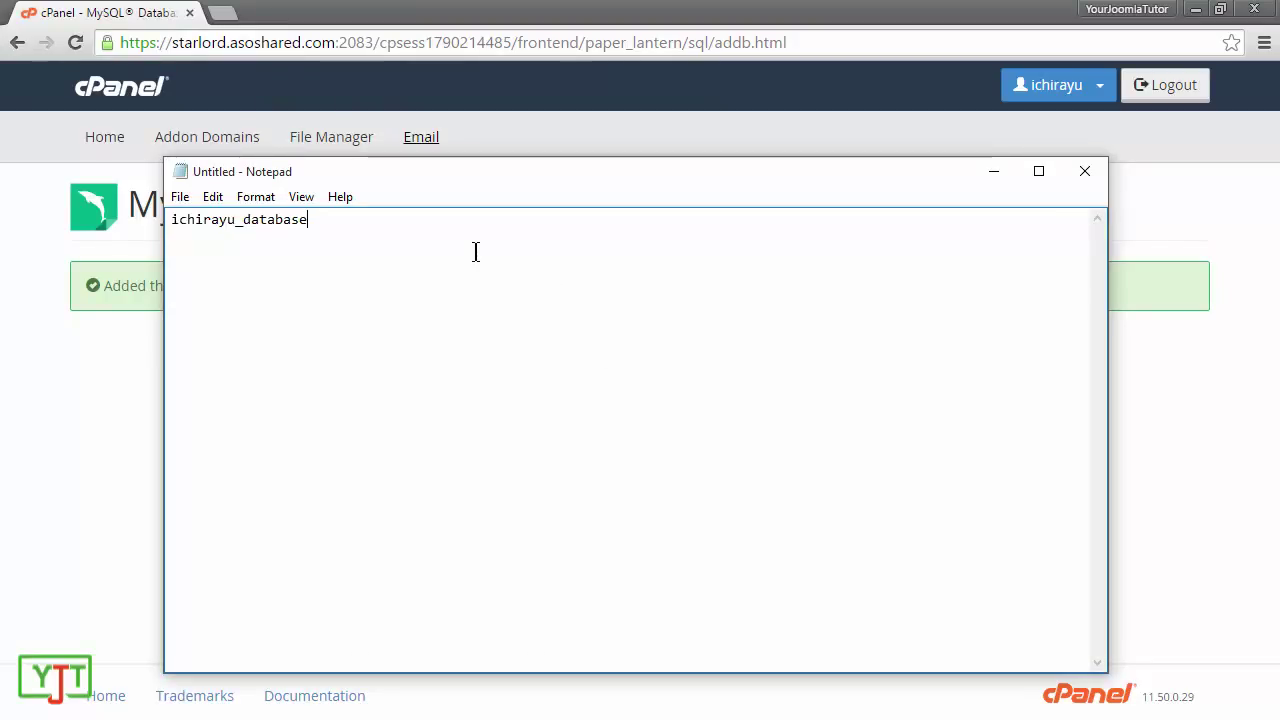
pyautogui.write('- My')
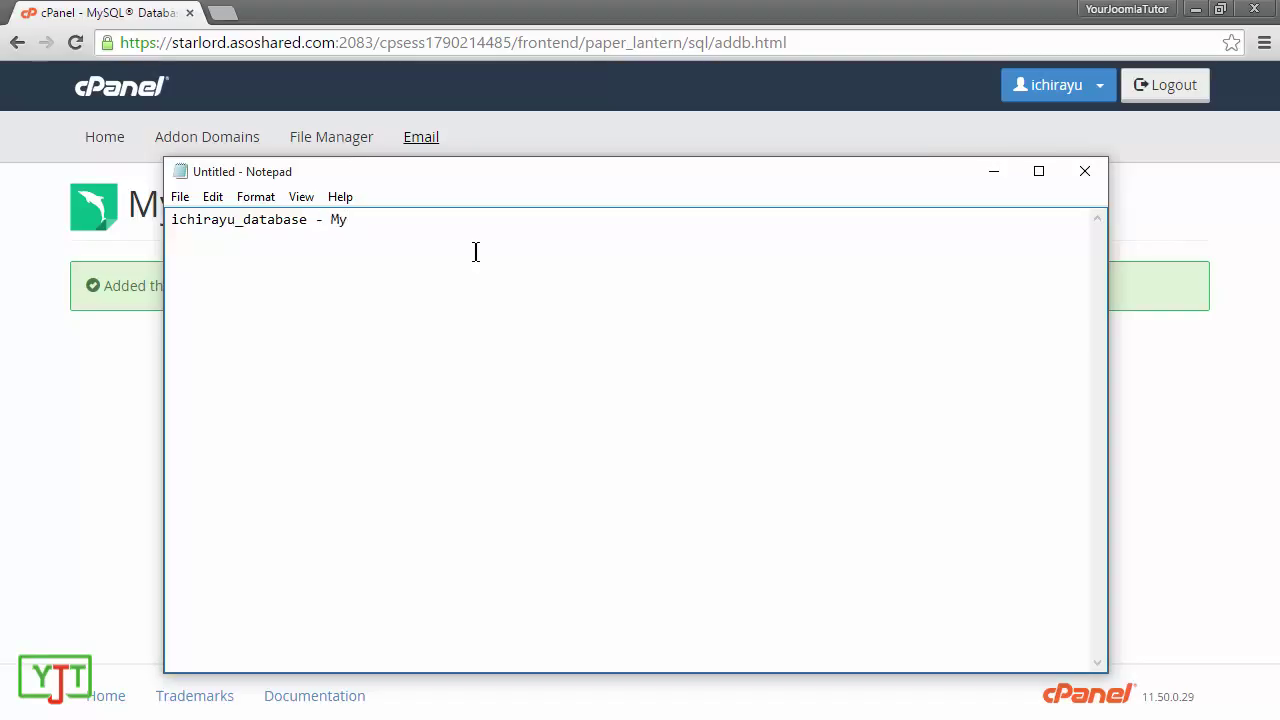
pyautogui.write('SQL database name')
# Step: Go back to the MySQL Databases page and scroll down to the Add New User form
pyautogui.click(512, 14)
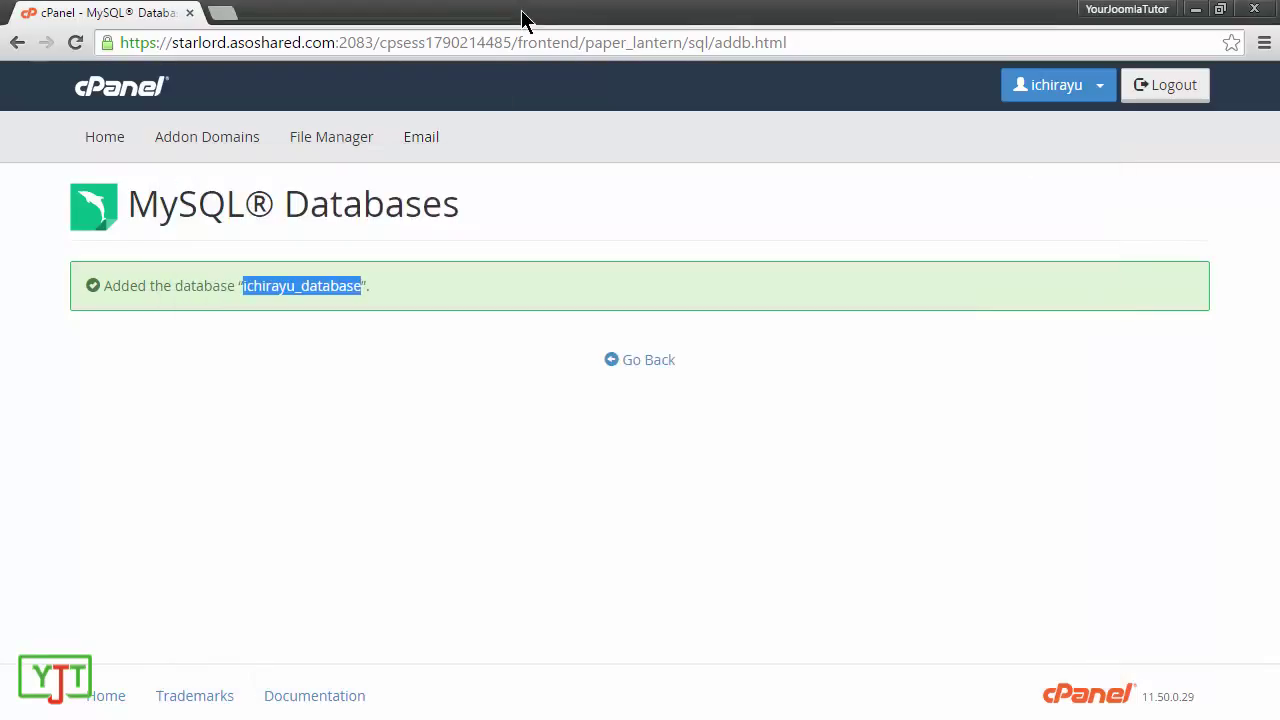
pyautogui.click(646, 370)
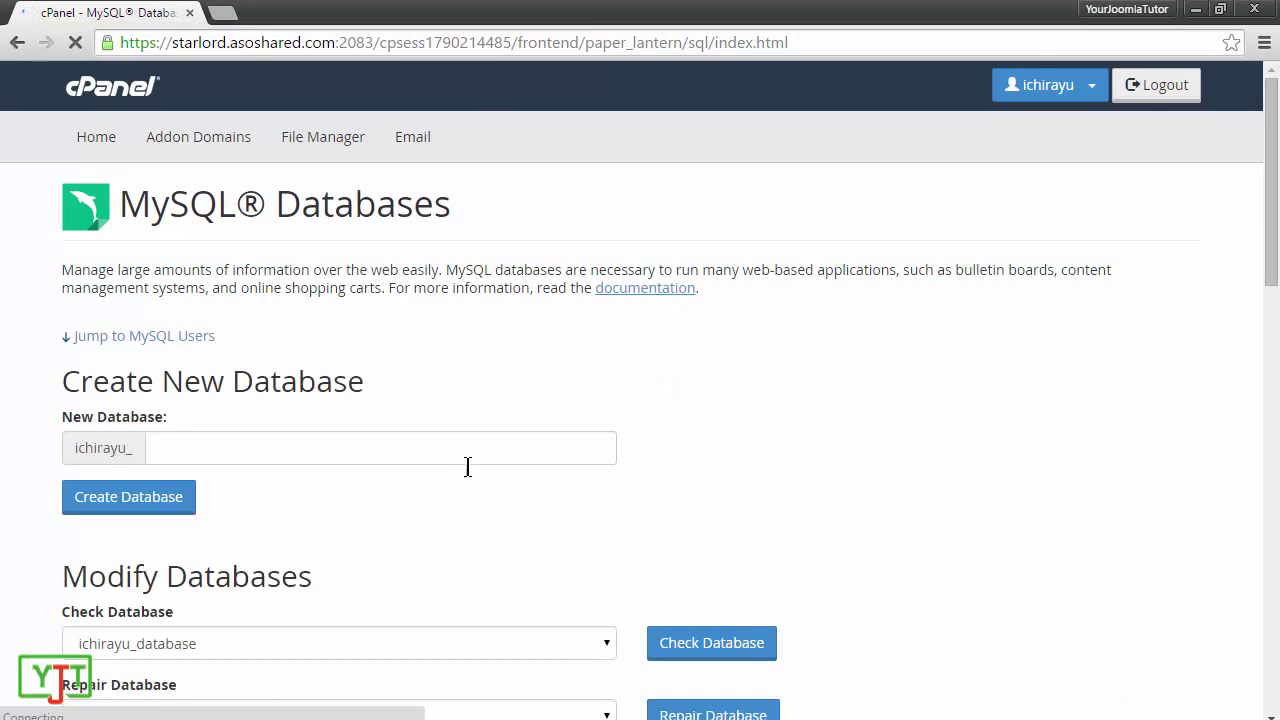
pyautogui.scroll(-8, 640, 420)
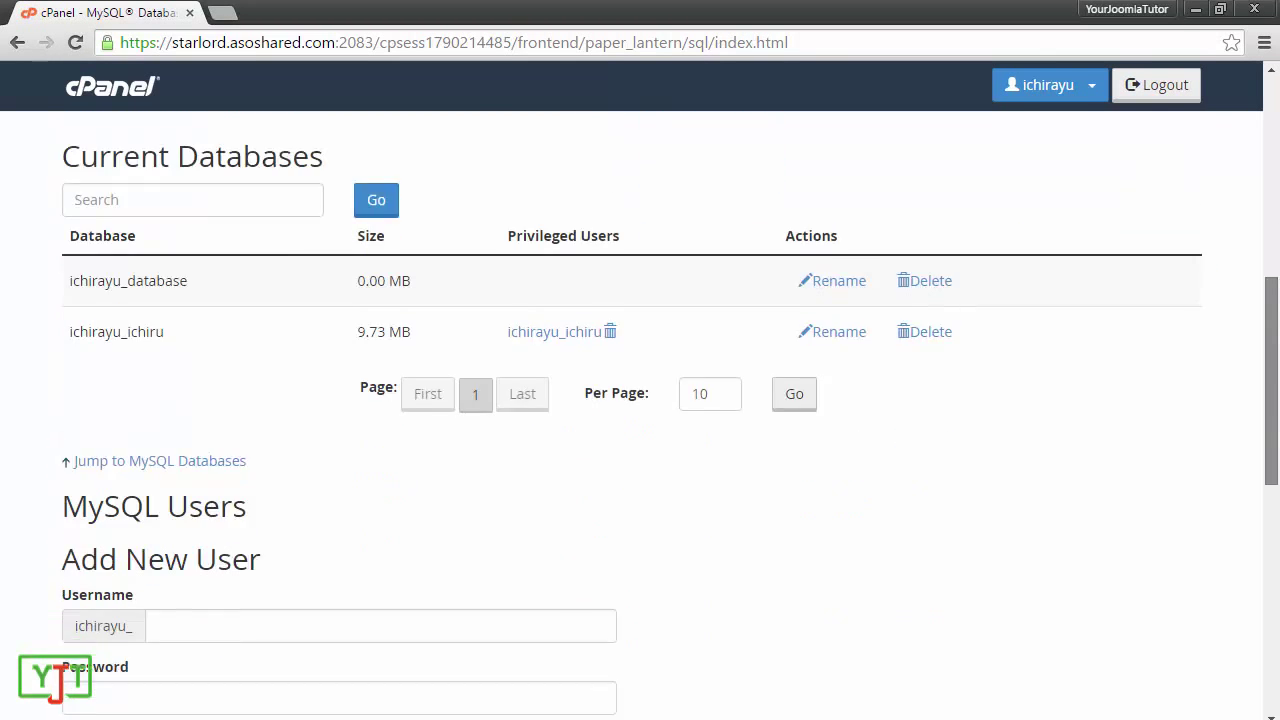
pyautogui.scroll(-1, 503, 406)
pyautogui.moveTo(63, 274); pyautogui.dragTo(163, 320)
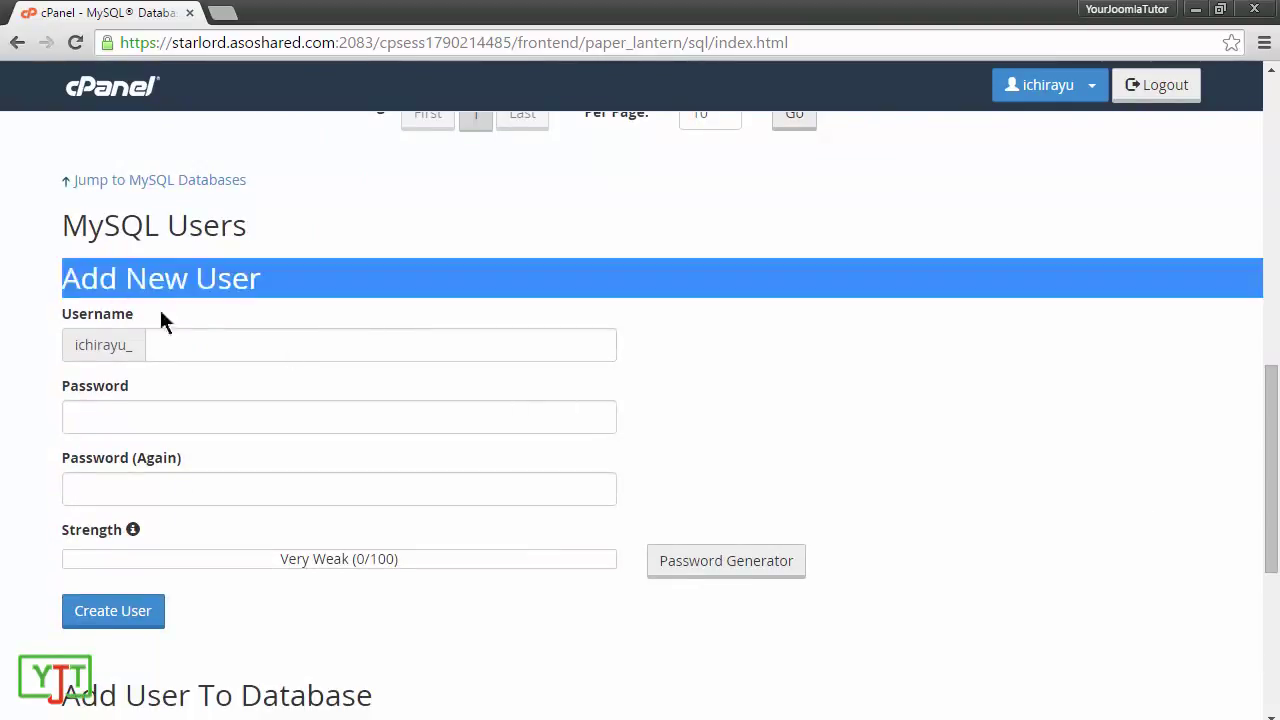
pyautogui.click(280, 337)
# Step: Enter username 'user' and fill both password fields with a copied, generated Very Strong password
pyautogui.click(237, 345)
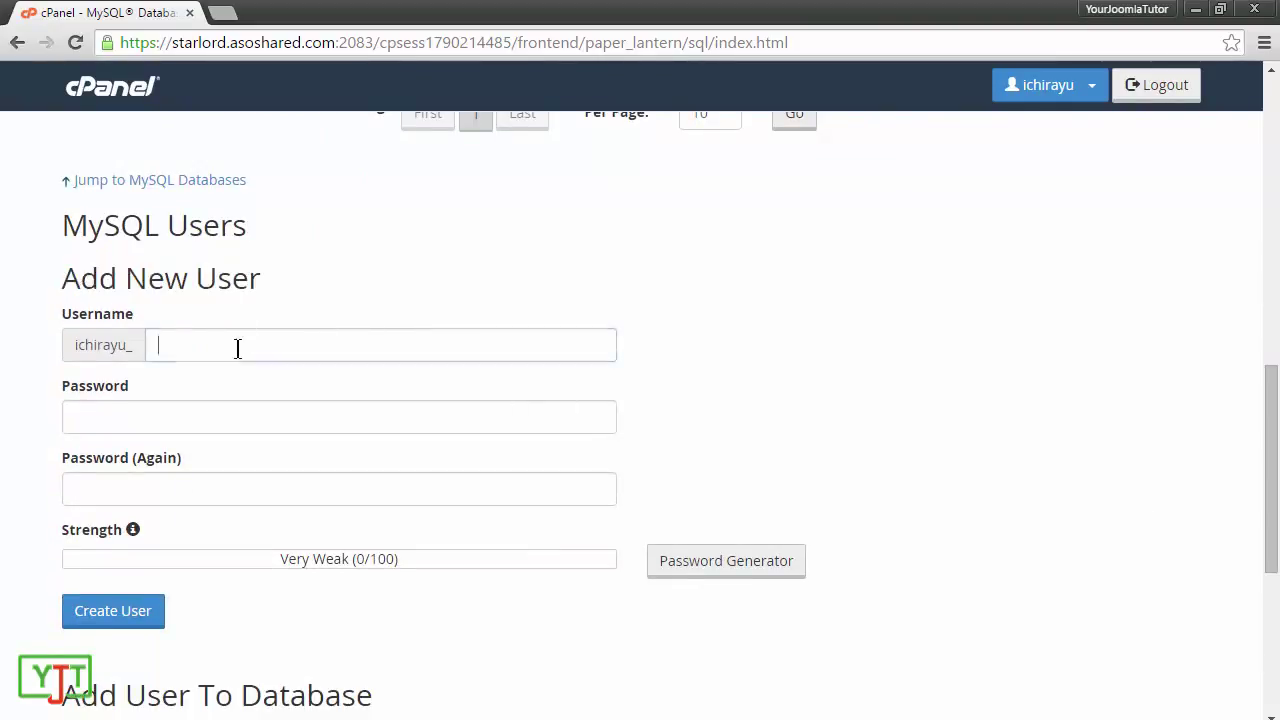
pyautogui.write('user')
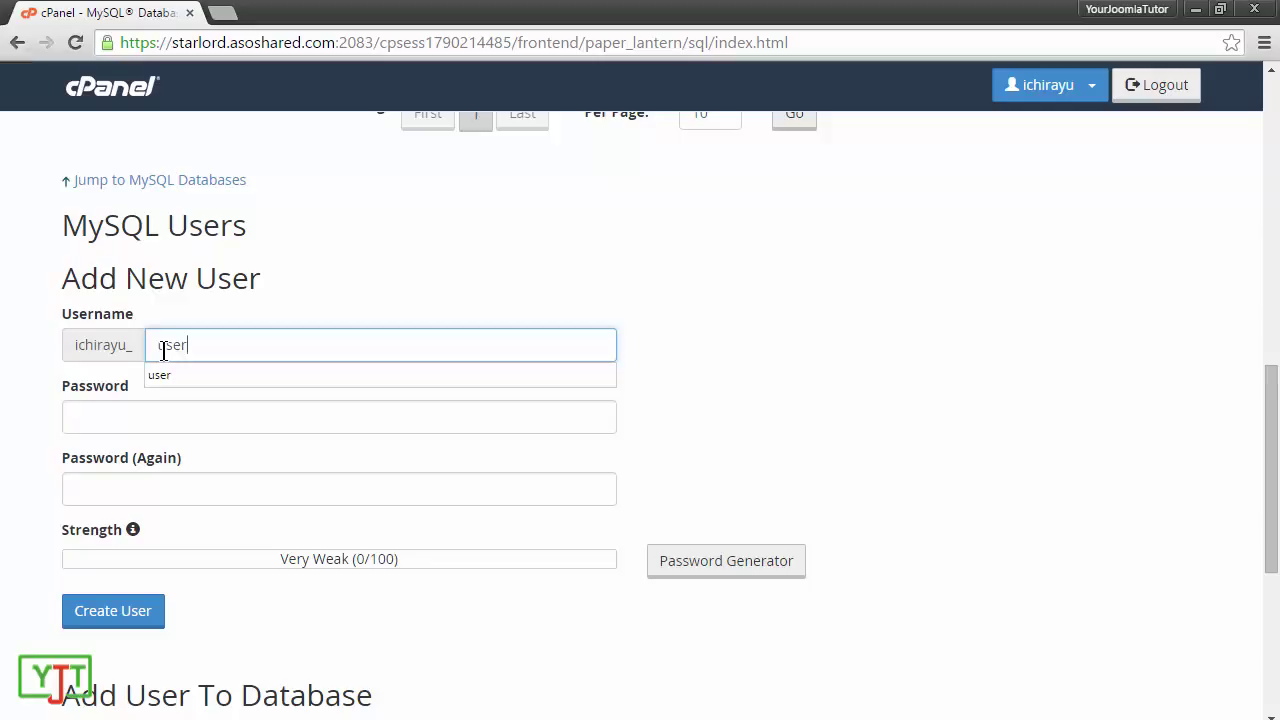
pyautogui.press('Tab')
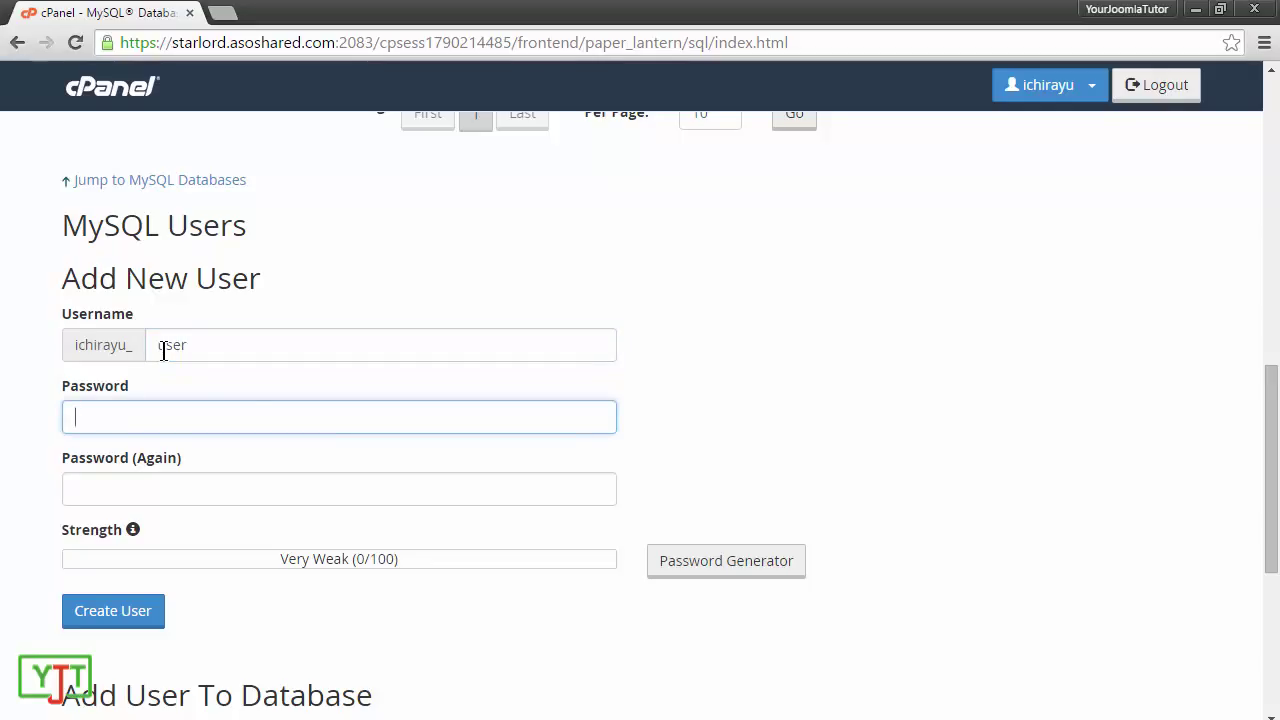
pyautogui.click(699, 568)
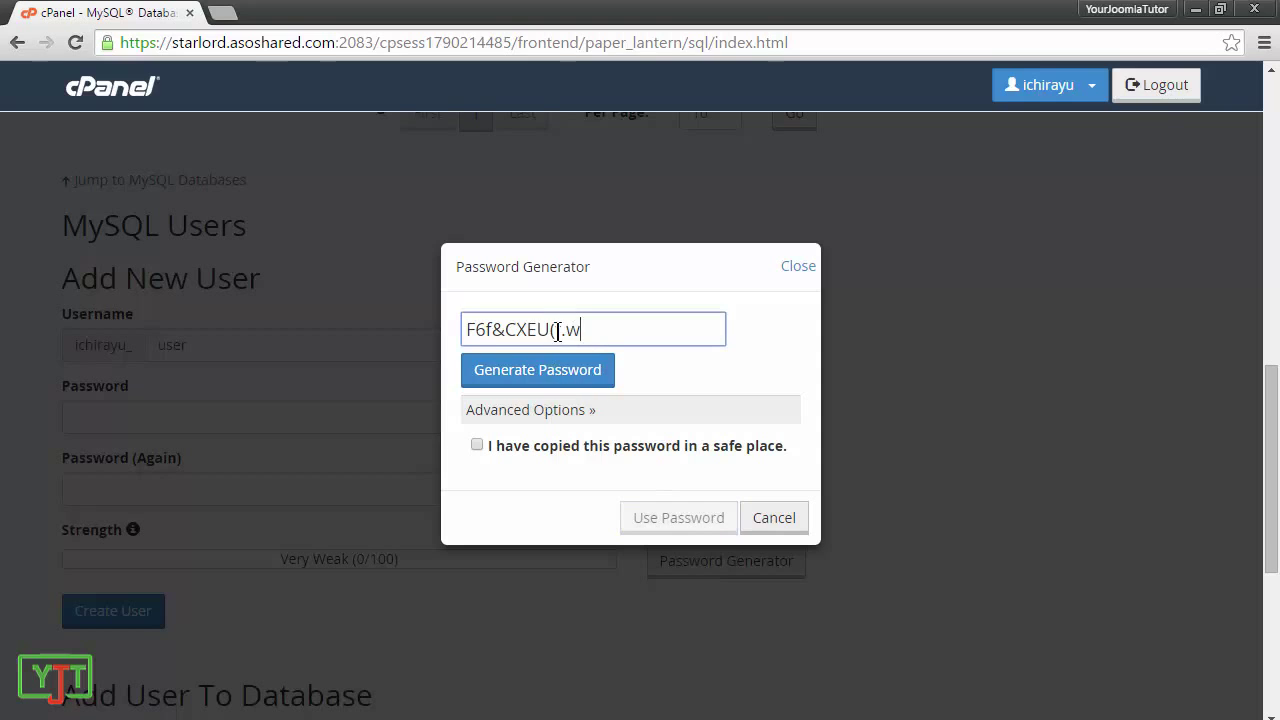
pyautogui.moveTo(581, 330); pyautogui.dragTo(447, 332)
pyautogui.hotkey('ctrl', 'c')
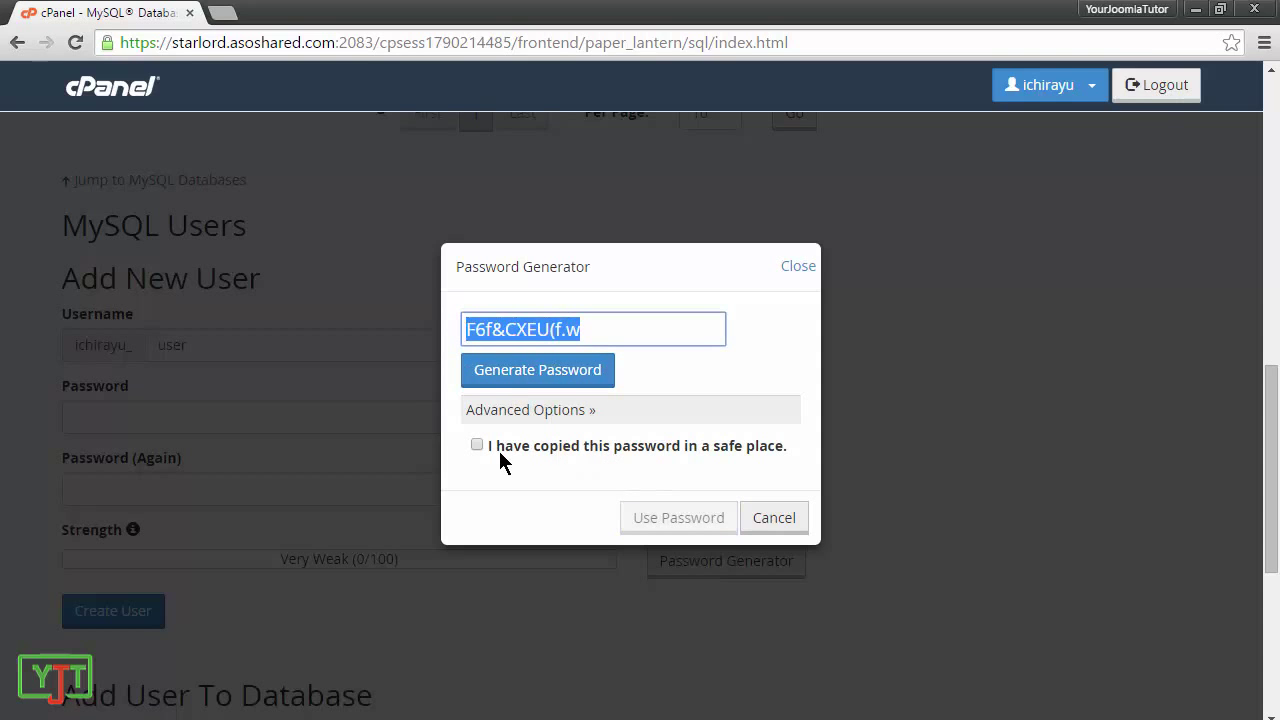
pyautogui.click(476, 446)
pyautogui.click(665, 520)
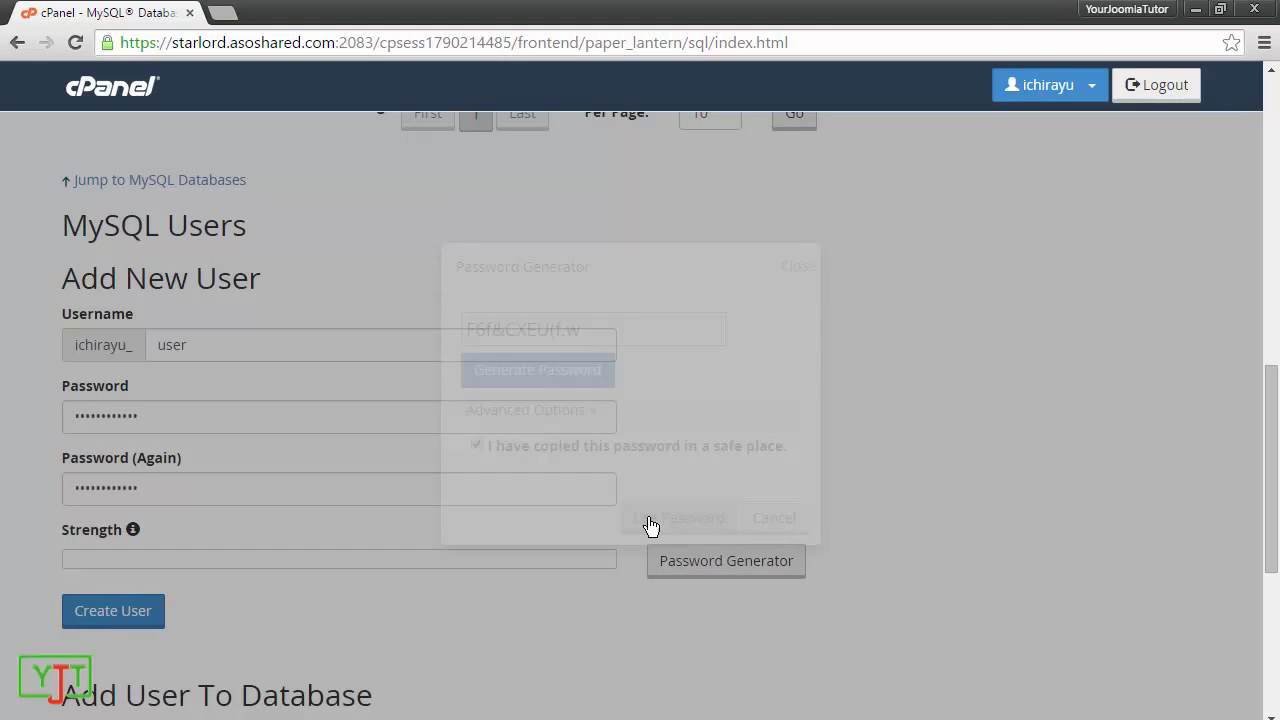
pyautogui.moveTo(166, 413); pyautogui.dragTo(71, 409)
pyautogui.moveTo(203, 500); pyautogui.dragTo(2, 509)
pyautogui.click(5, 484)
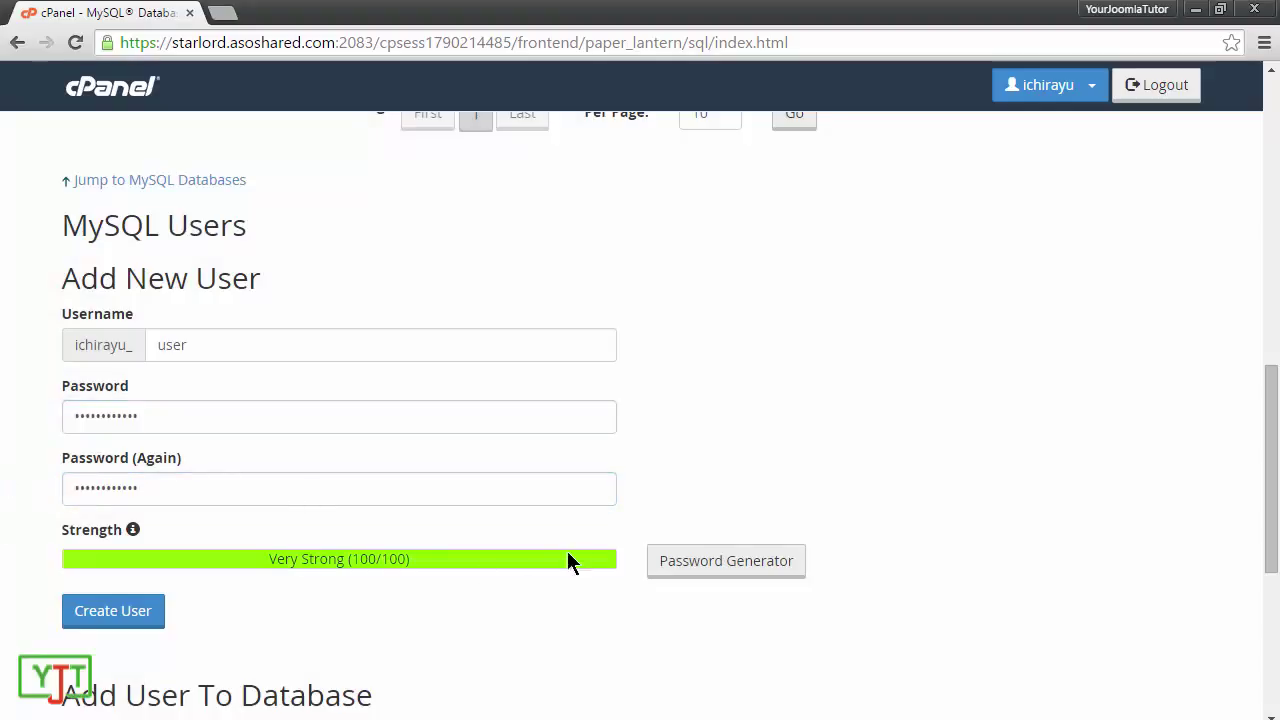
# Step: Add a note line with the pasted password labelled ' - MySQL database user password'
pyautogui.click(757, 716)
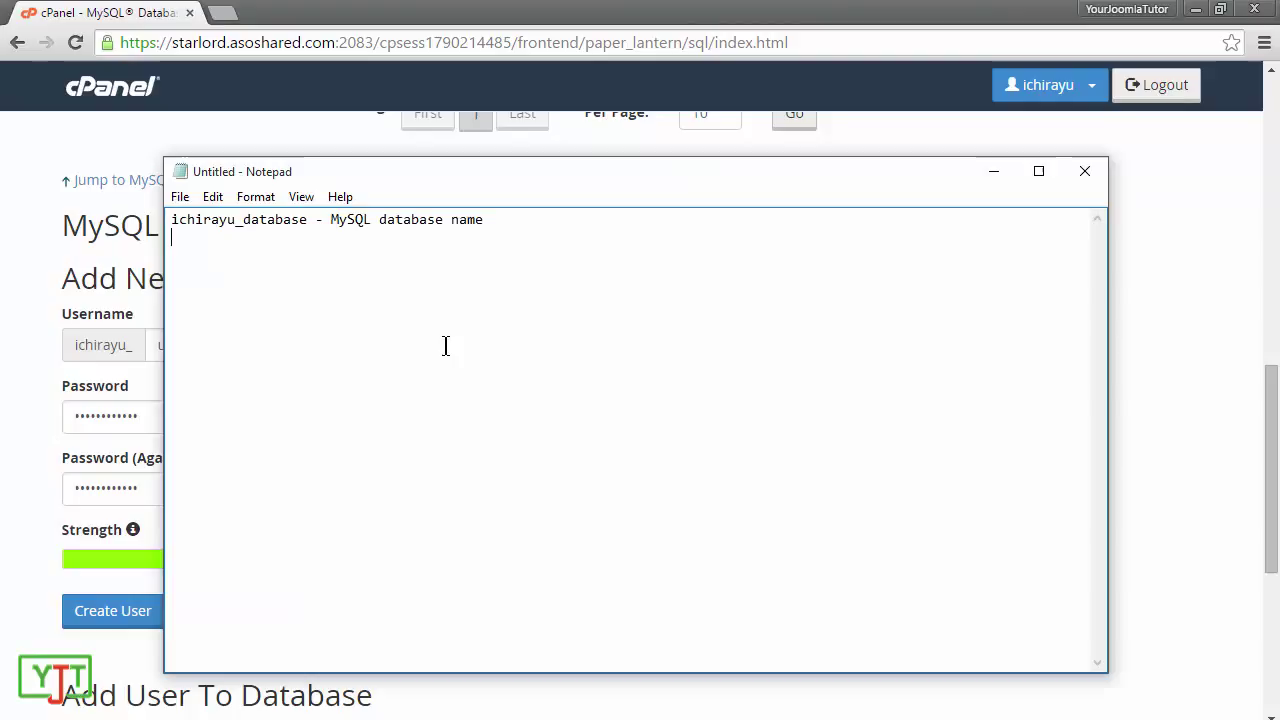
pyautogui.press('Return')
pyautogui.hotkey('ctrl', 'v')
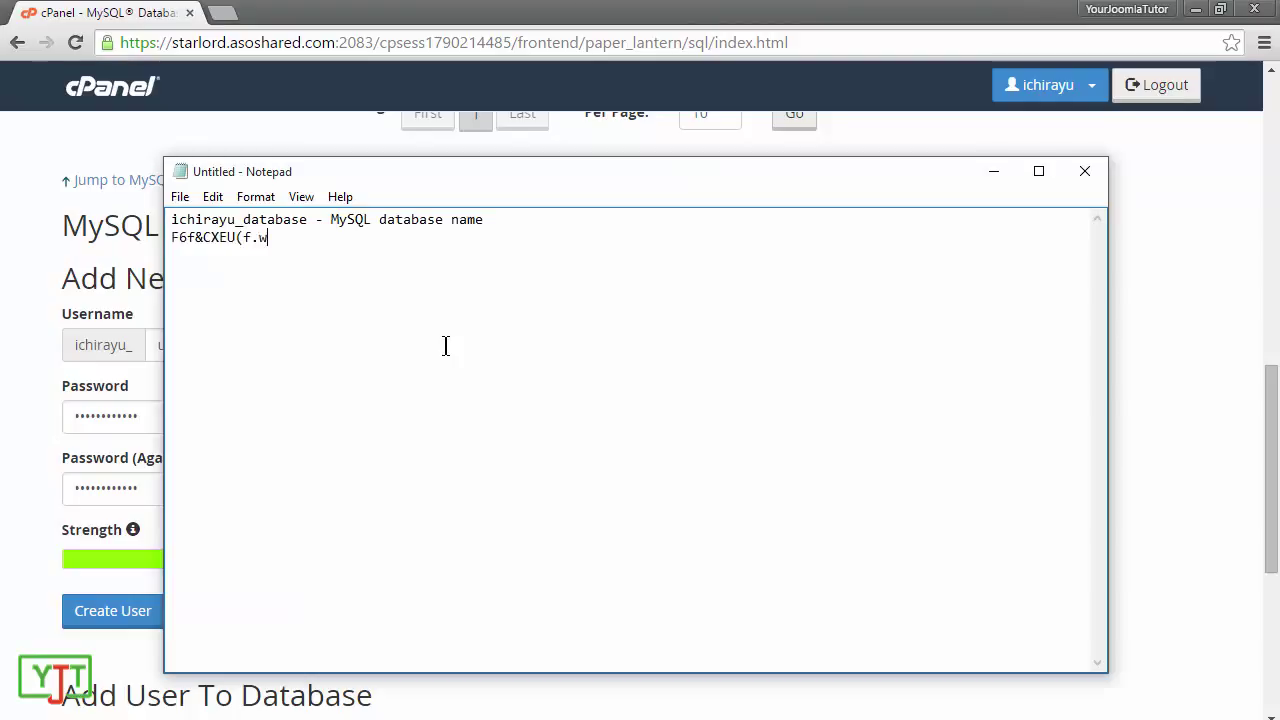
pyautogui.write('- MySQL data')
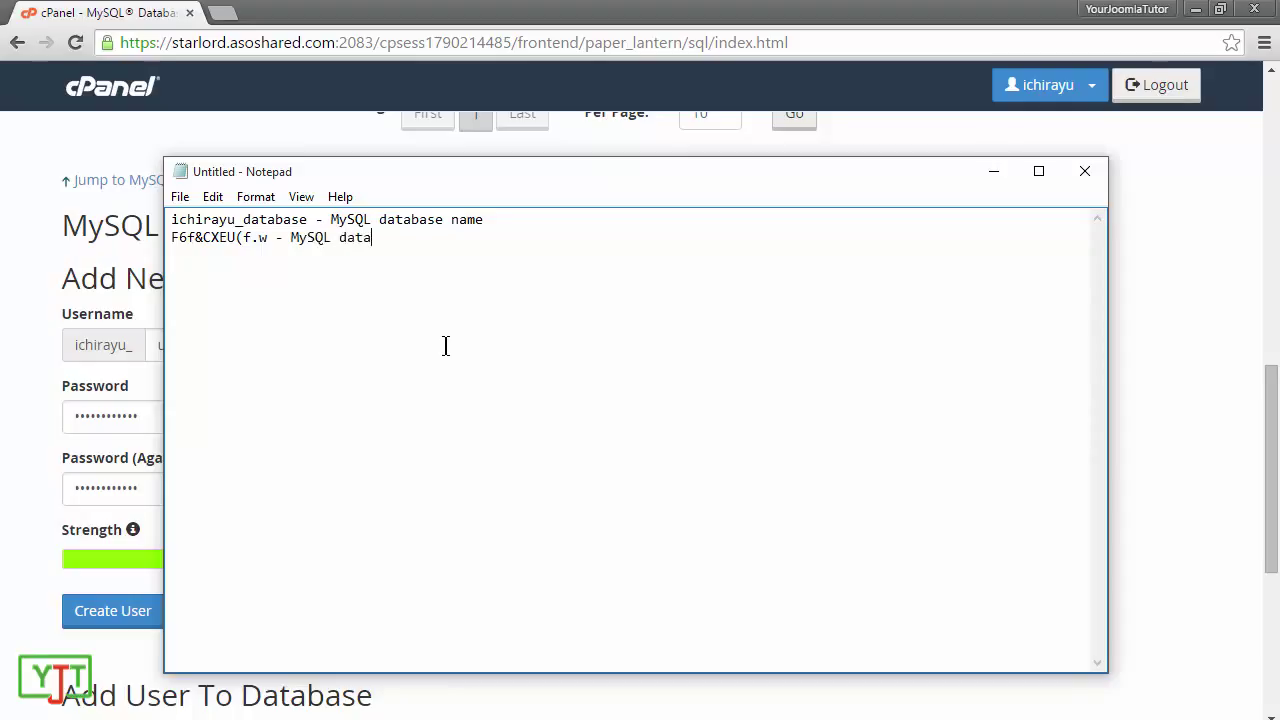
pyautogui.write('base user password')
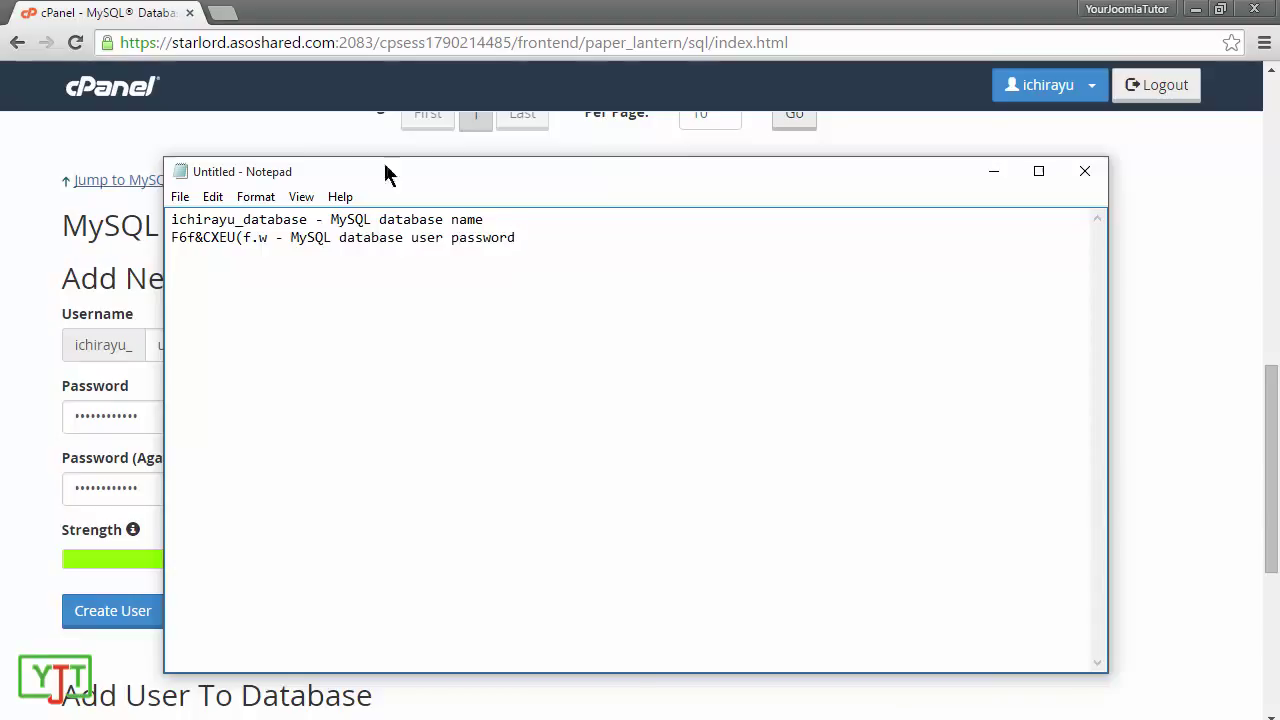
# Step: Add a note line with the full prefixed username labelled ' - Mysql username'
pyautogui.click(154, 414)
pyautogui.moveTo(79, 340); pyautogui.dragTo(194, 337)
pyautogui.click(194, 340)
pyautogui.hotkey('alt', 'Tab')
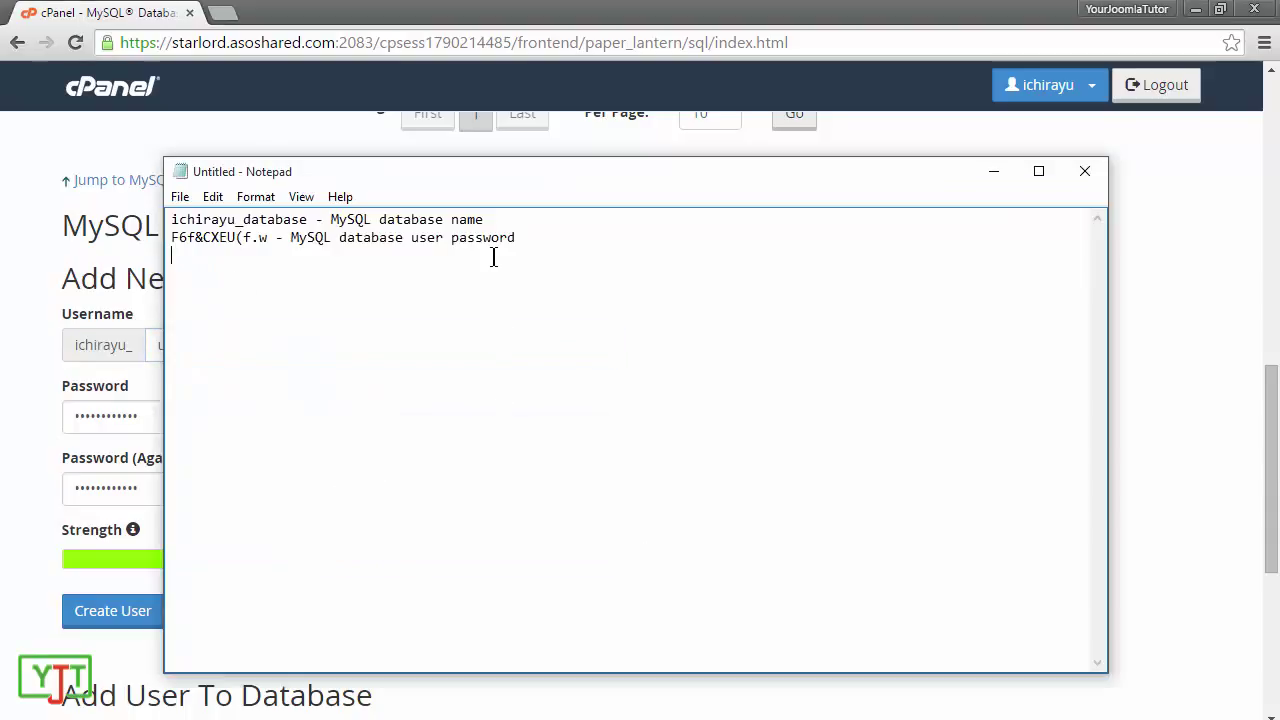
pyautogui.press('Return')
pyautogui.write('ichirayu_user - Mys')
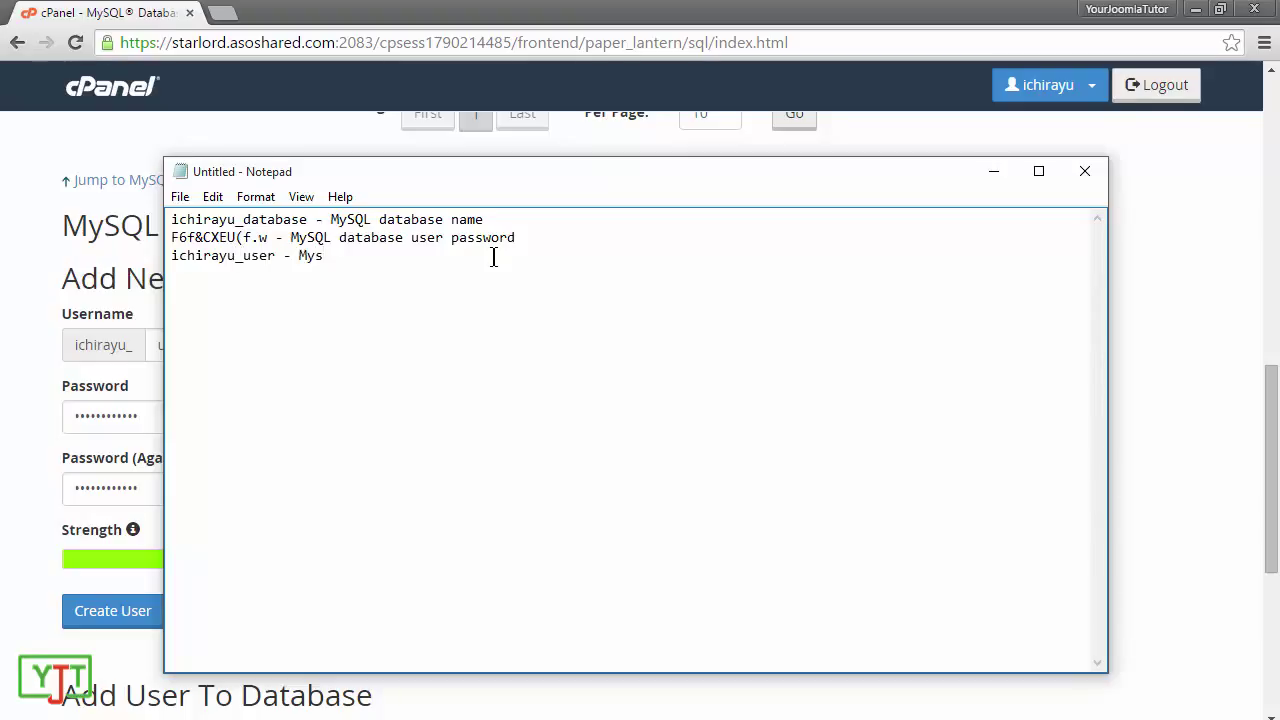
pyautogui.write('ql username')
# Step: Create the MySQL user 'user' and return to the MySQL Databases page
pyautogui.click(4, 460)
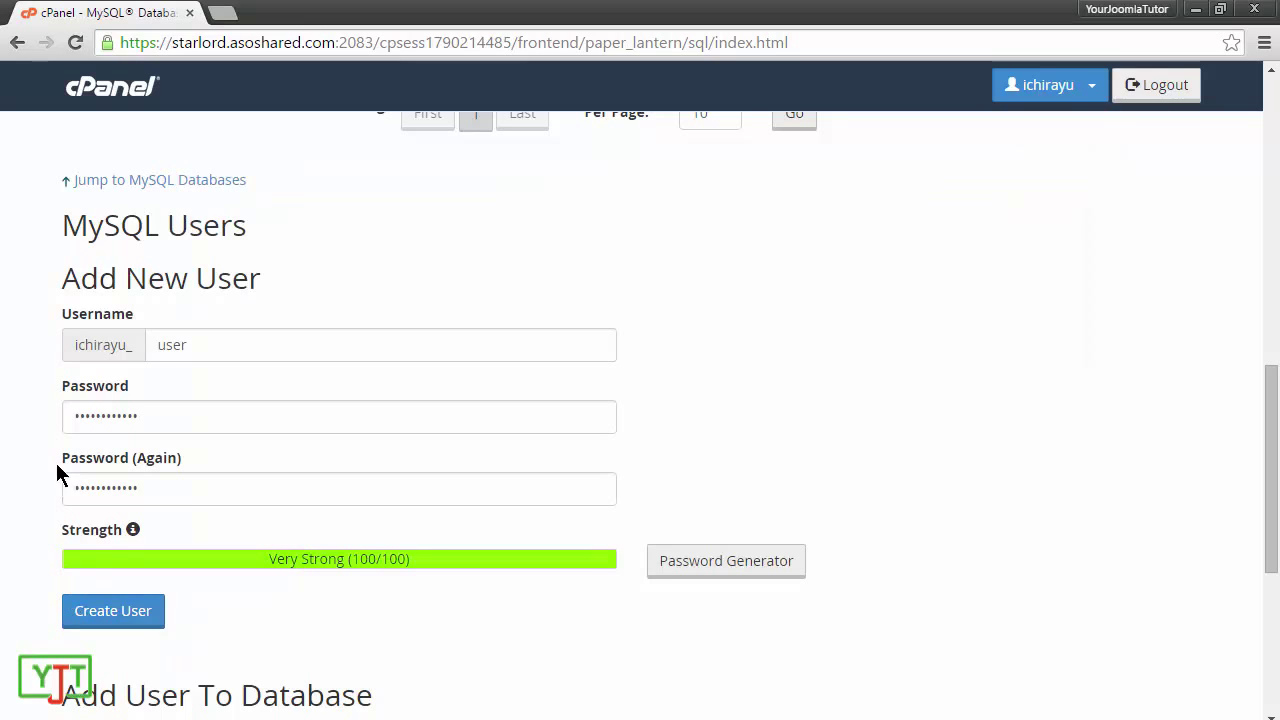
pyautogui.click(140, 613)
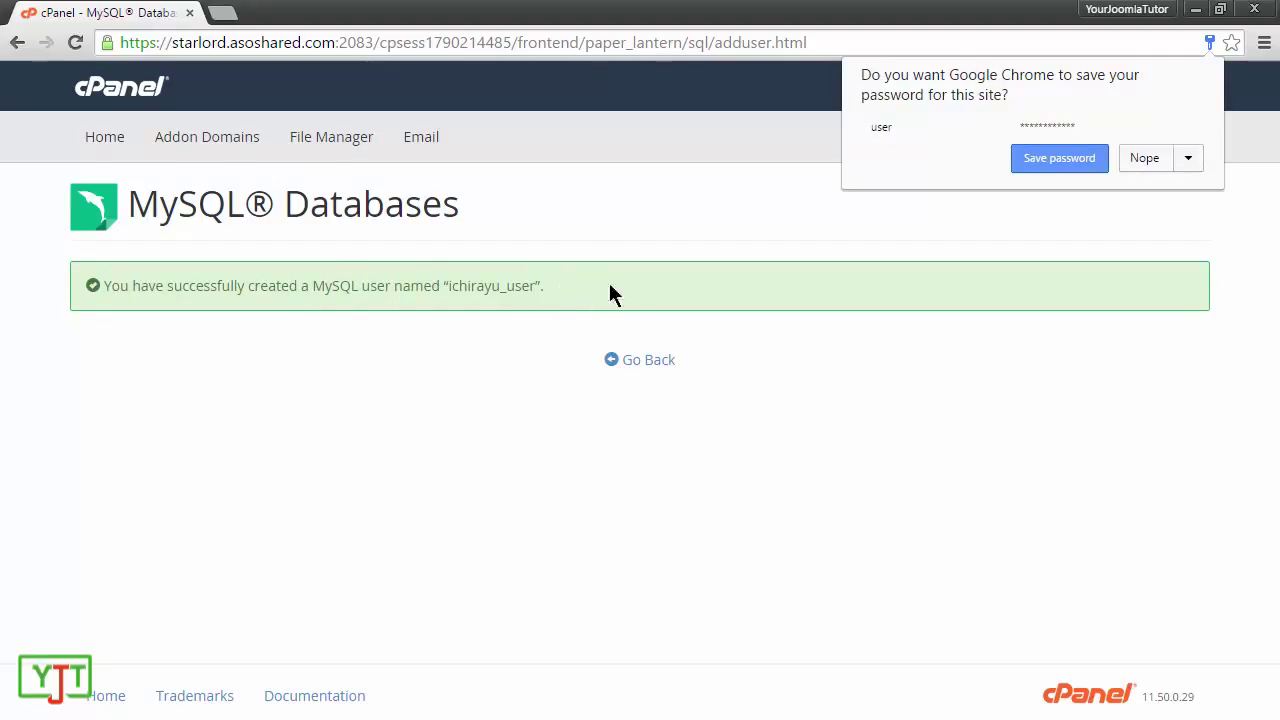
pyautogui.click(636, 362)
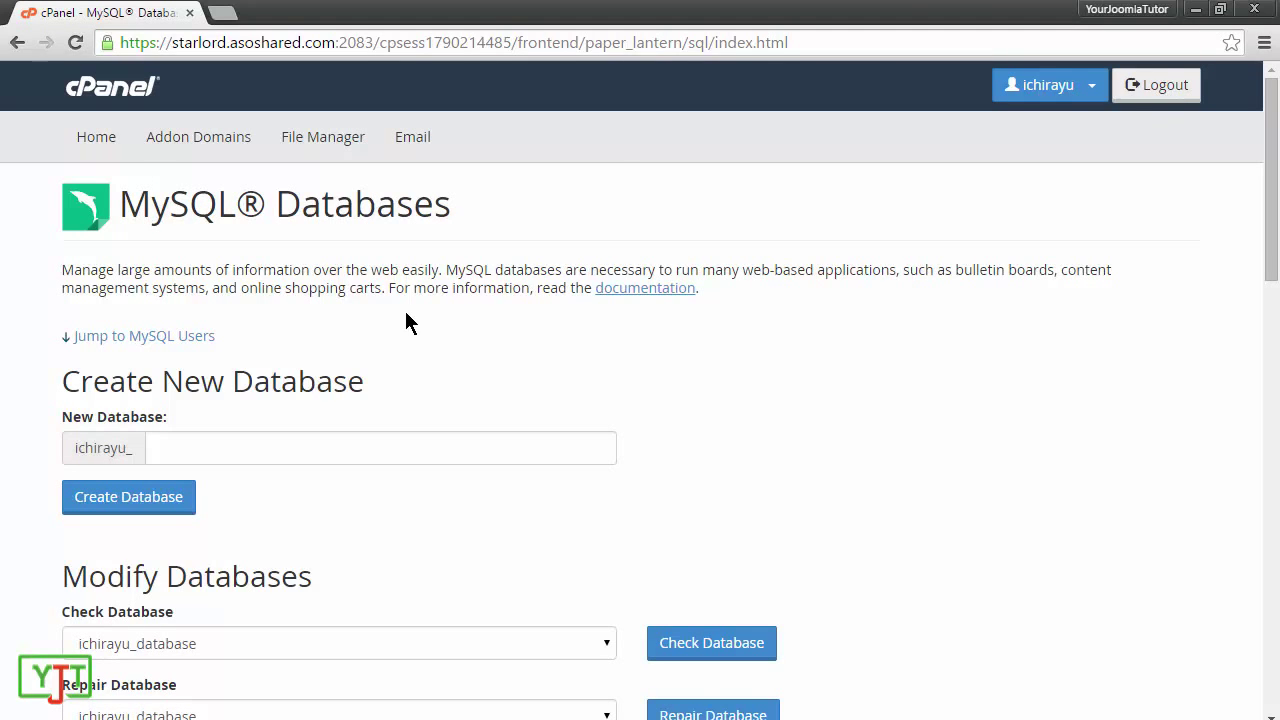
# Step: Under Add User To Database, pair the new '_user' account with the '_database' database
pyautogui.scroll(-10, 405, 318)
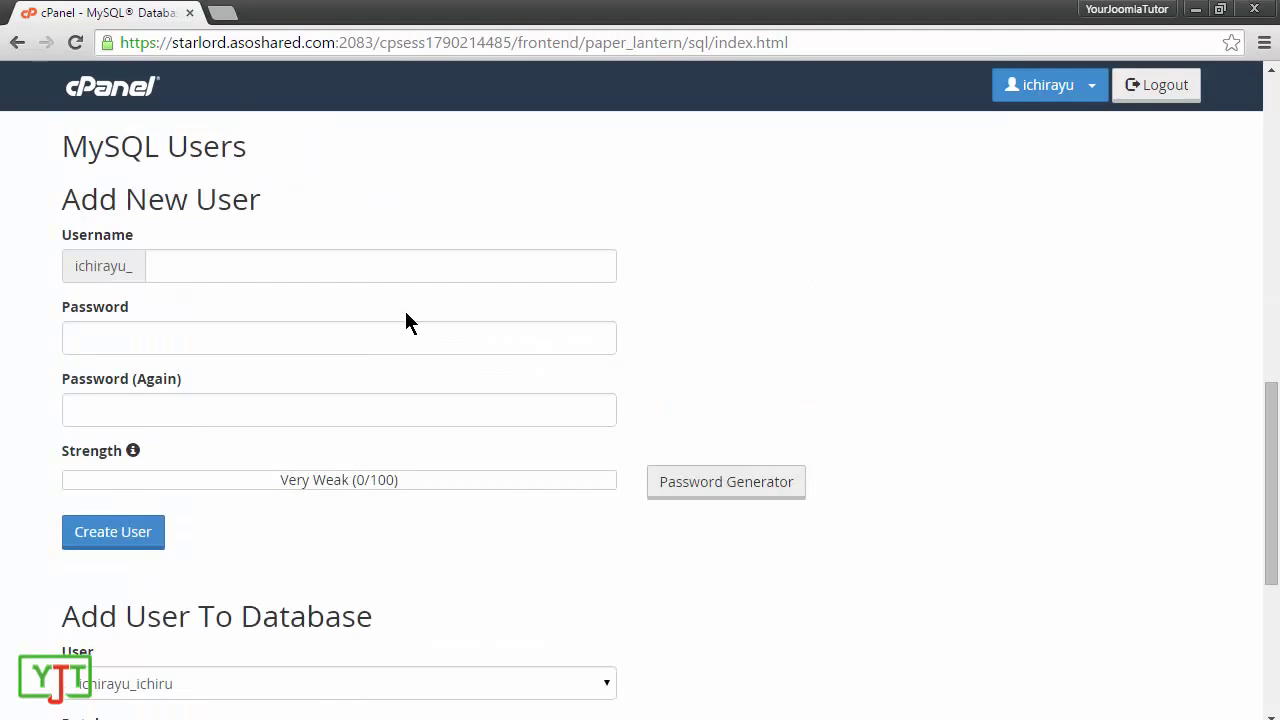
pyautogui.scroll(-3, 407, 322)
pyautogui.moveTo(63, 280); pyautogui.dragTo(280, 345)
pyautogui.click(186, 288)
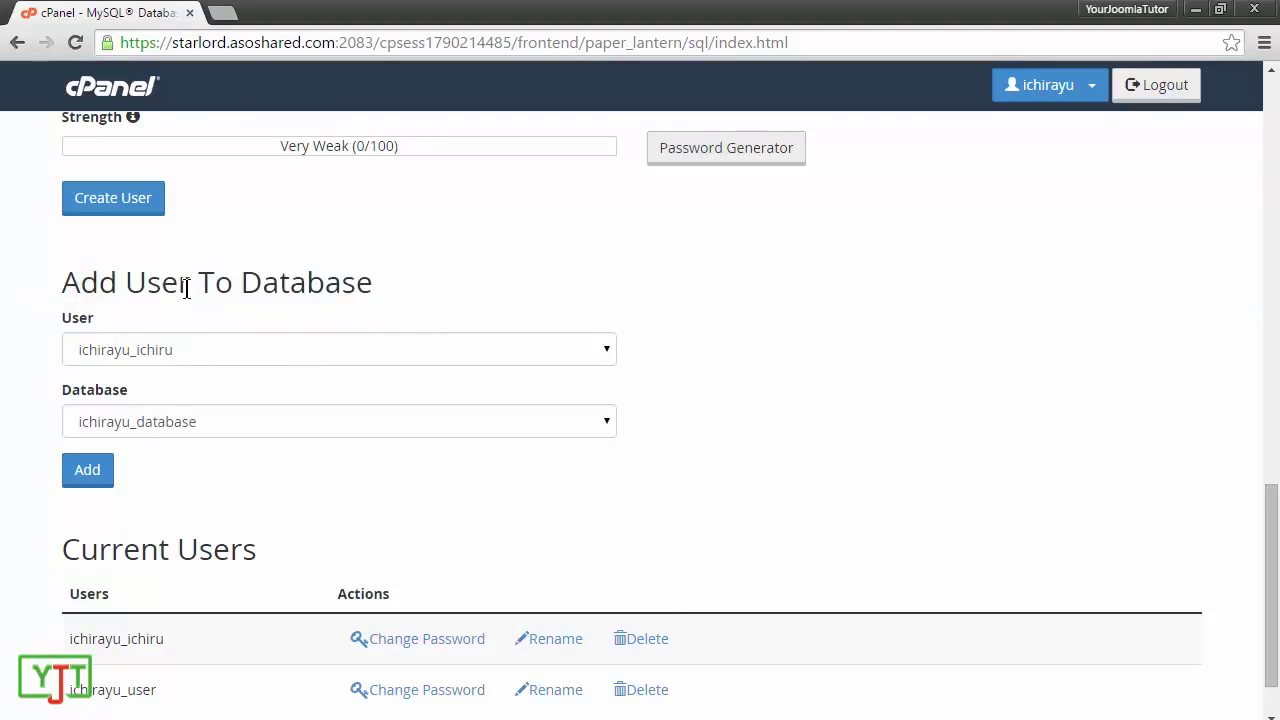
pyautogui.click(150, 348)
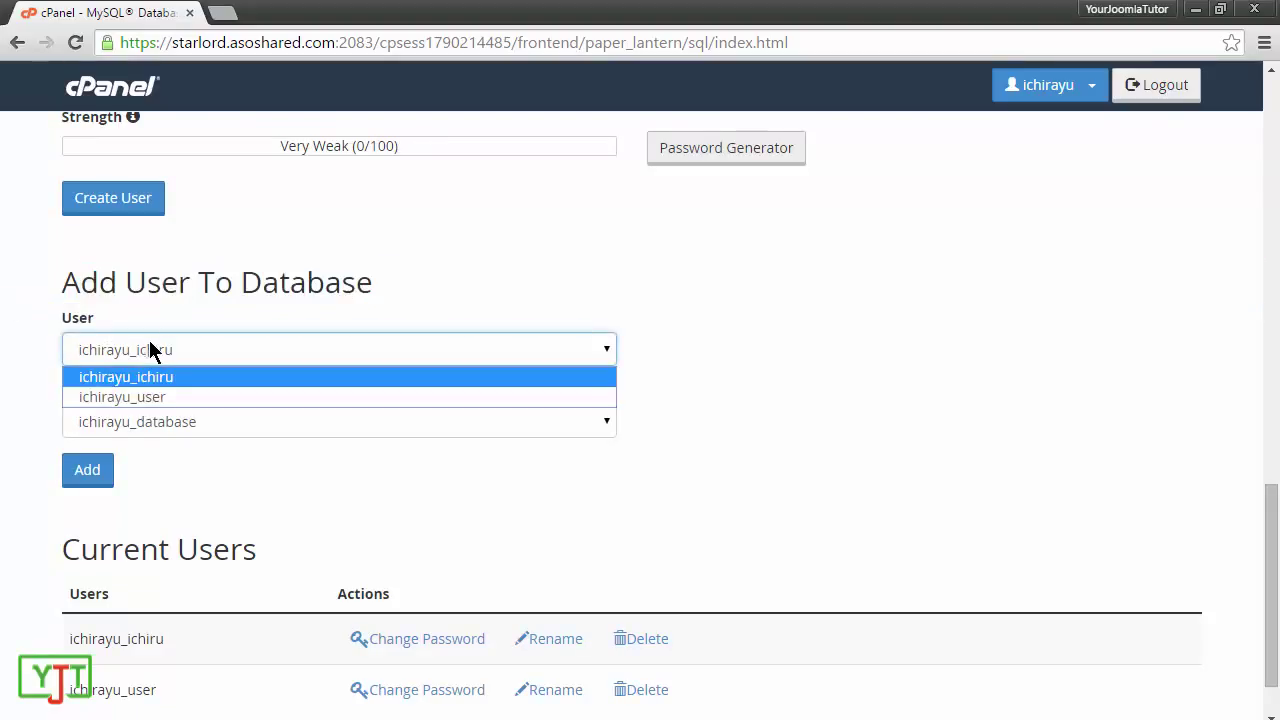
pyautogui.click(151, 402)
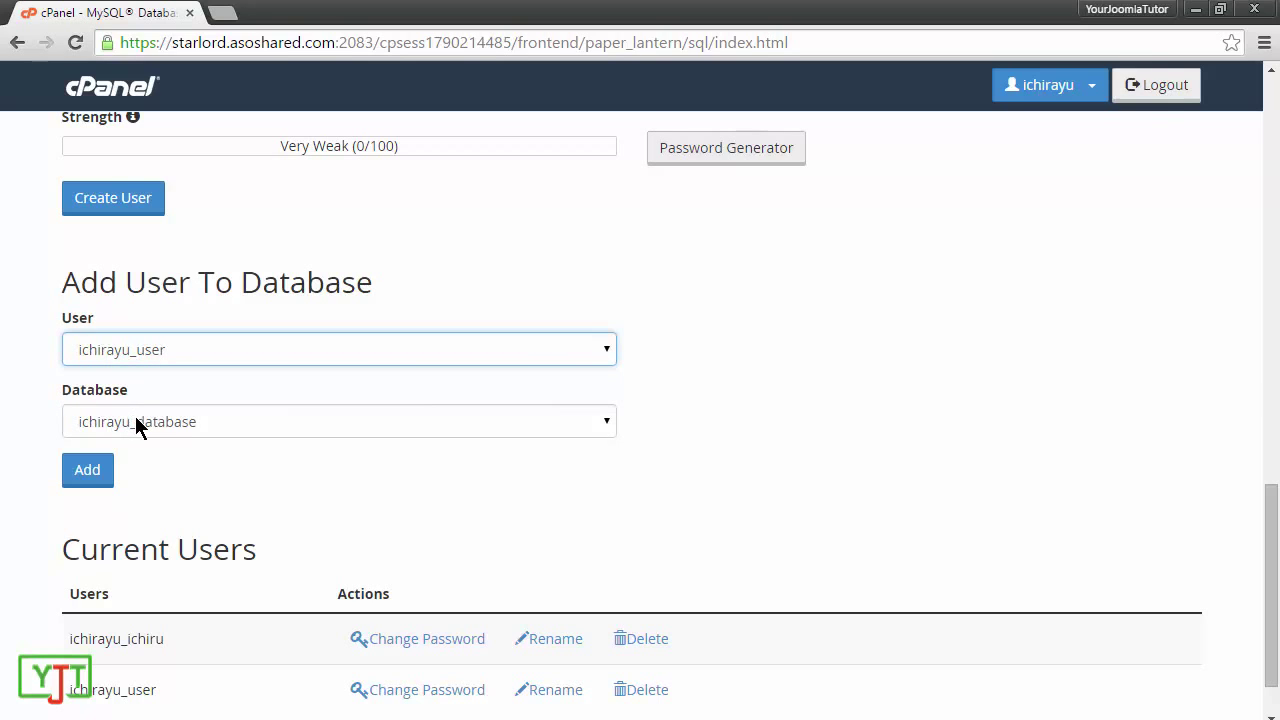
pyautogui.click(137, 422)
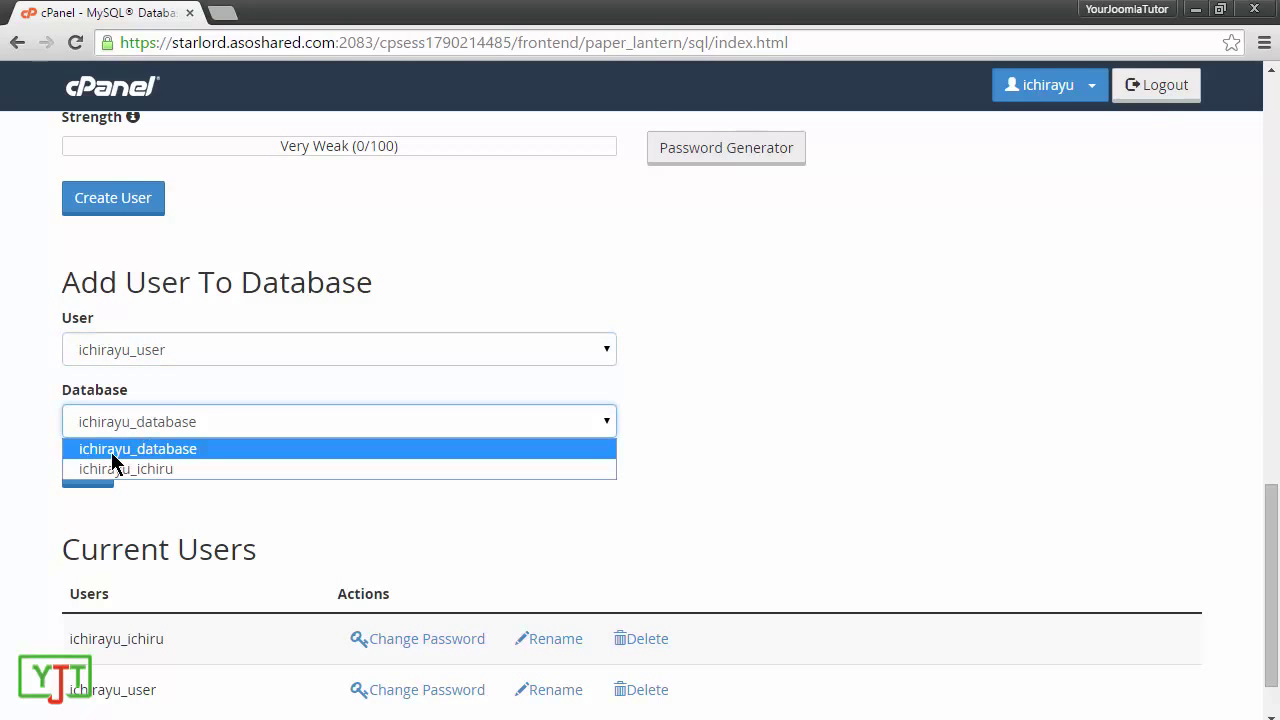
pyautogui.click(117, 452)
pyautogui.click(88, 471)
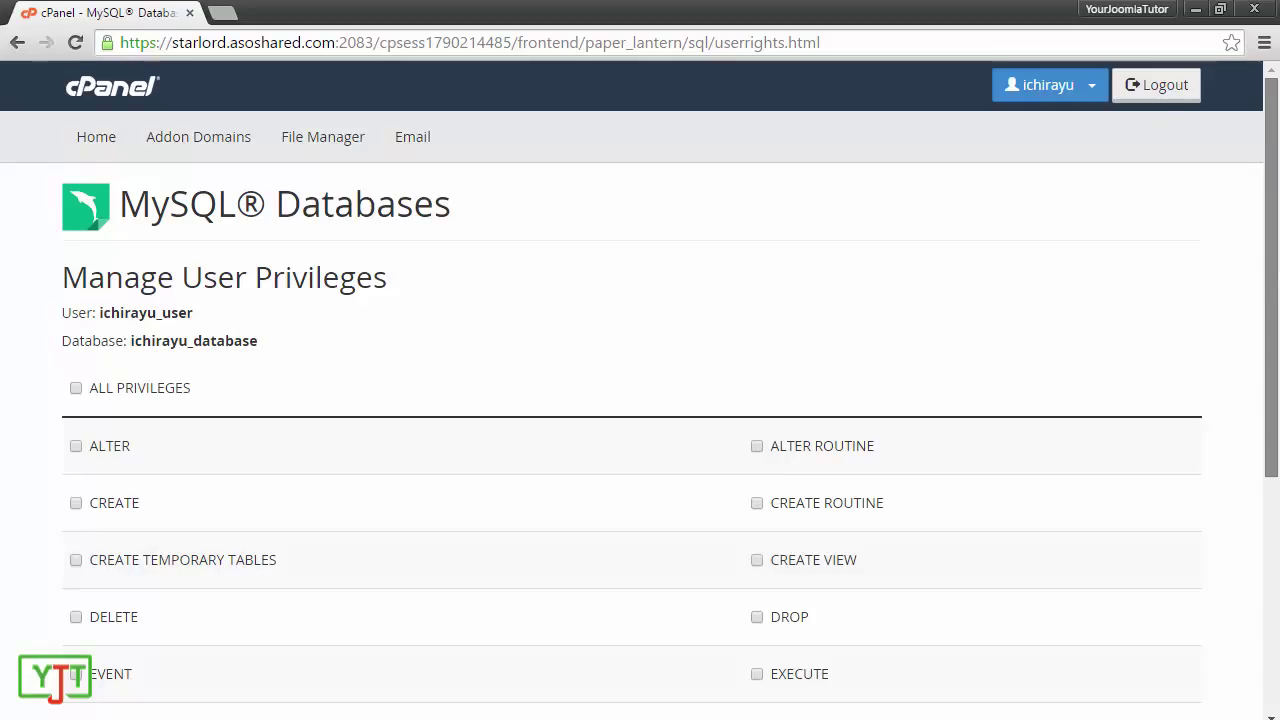
# Step: Grant ALL PRIVILEGES to the user on the database and save with Make Changes
pyautogui.scroll(-1, 1271, 280)
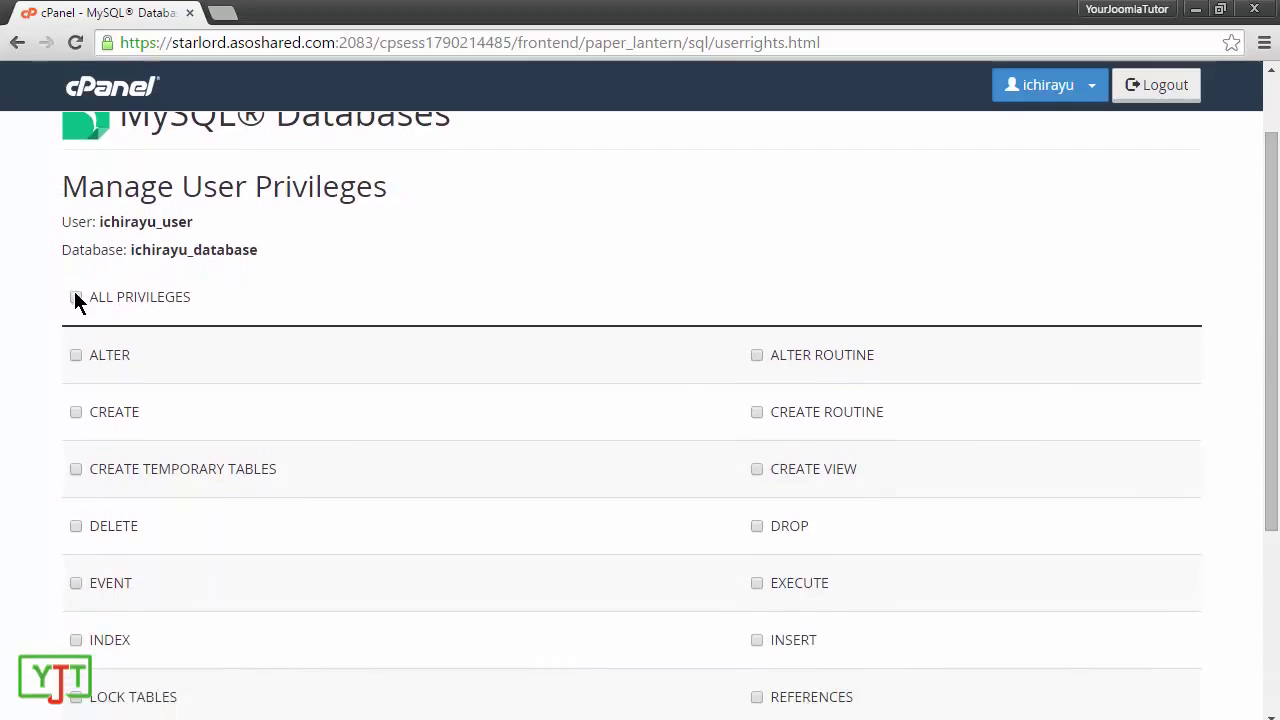
pyautogui.click(76, 297)
pyautogui.scroll(-3, 143, 391)
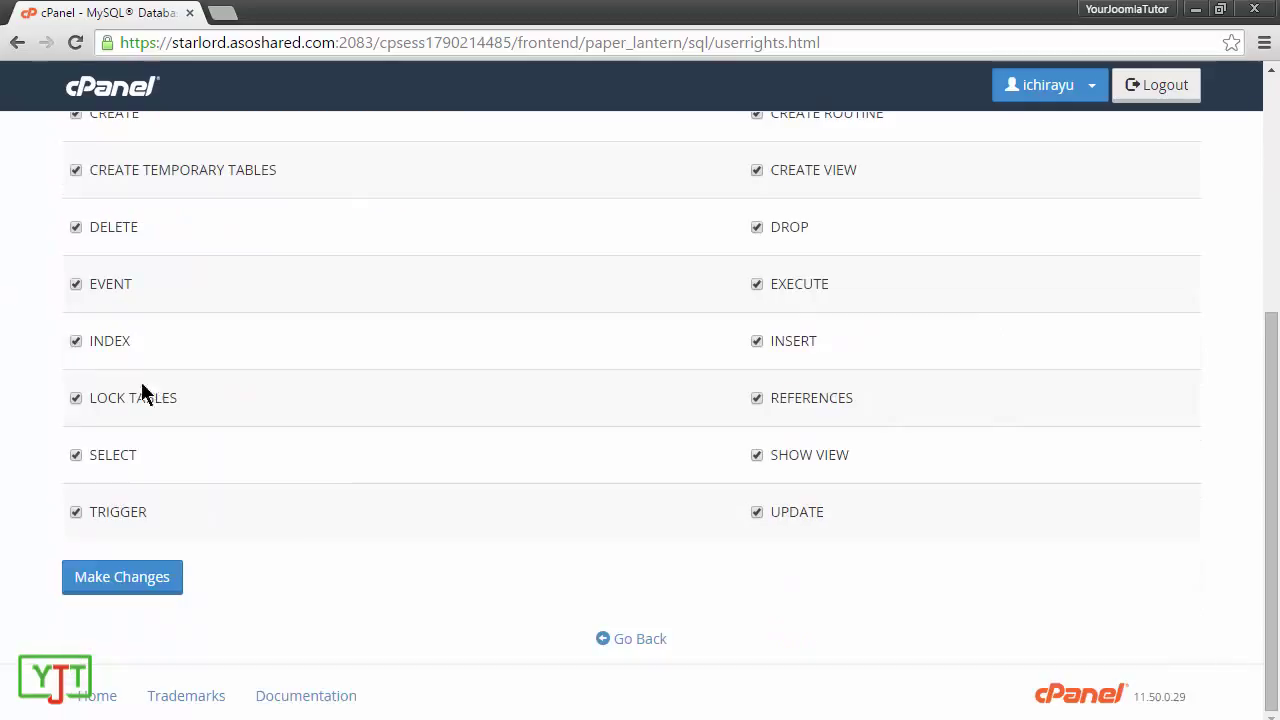
pyautogui.click(157, 580)
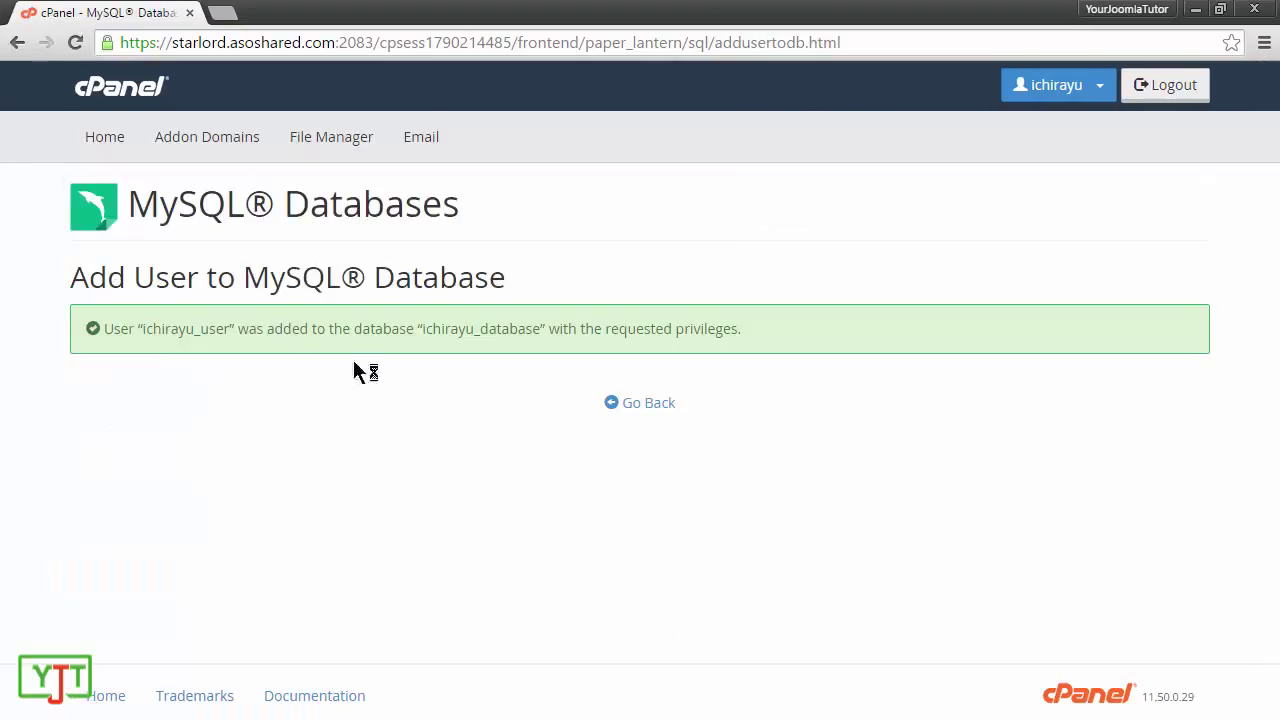
pyautogui.moveTo(143, 330); pyautogui.dragTo(232, 331)
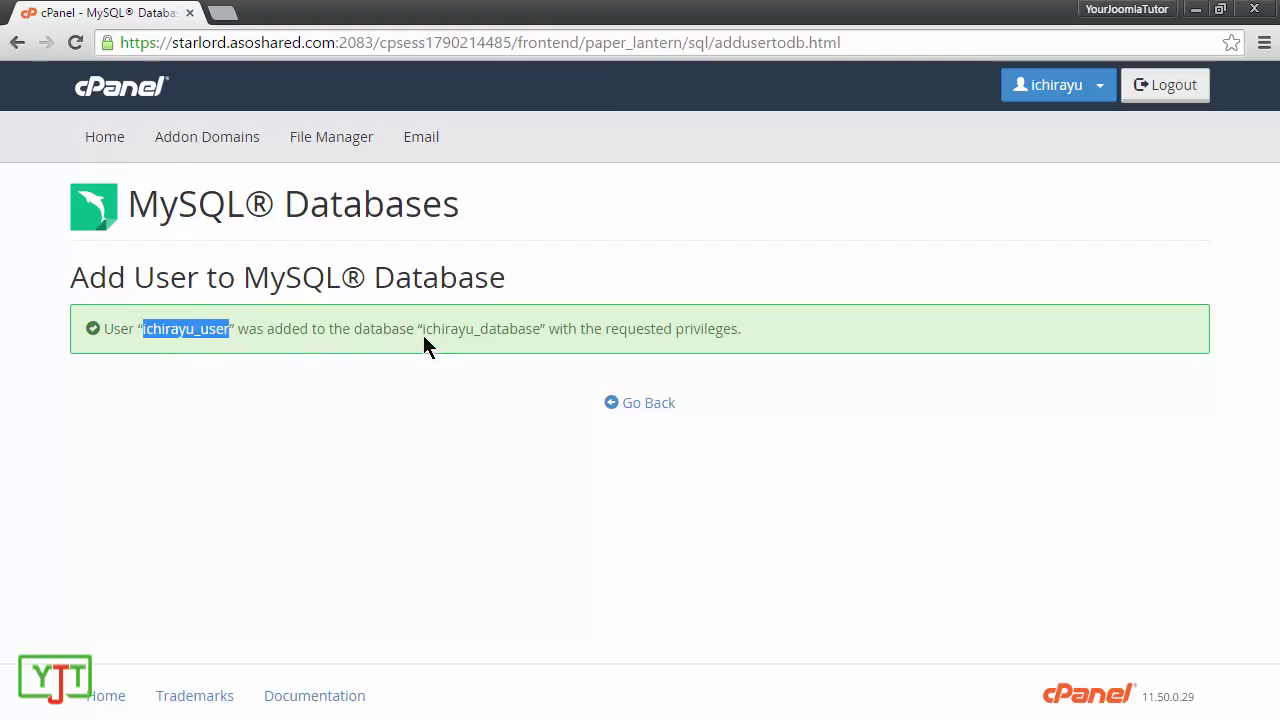
pyautogui.click(541, 322)
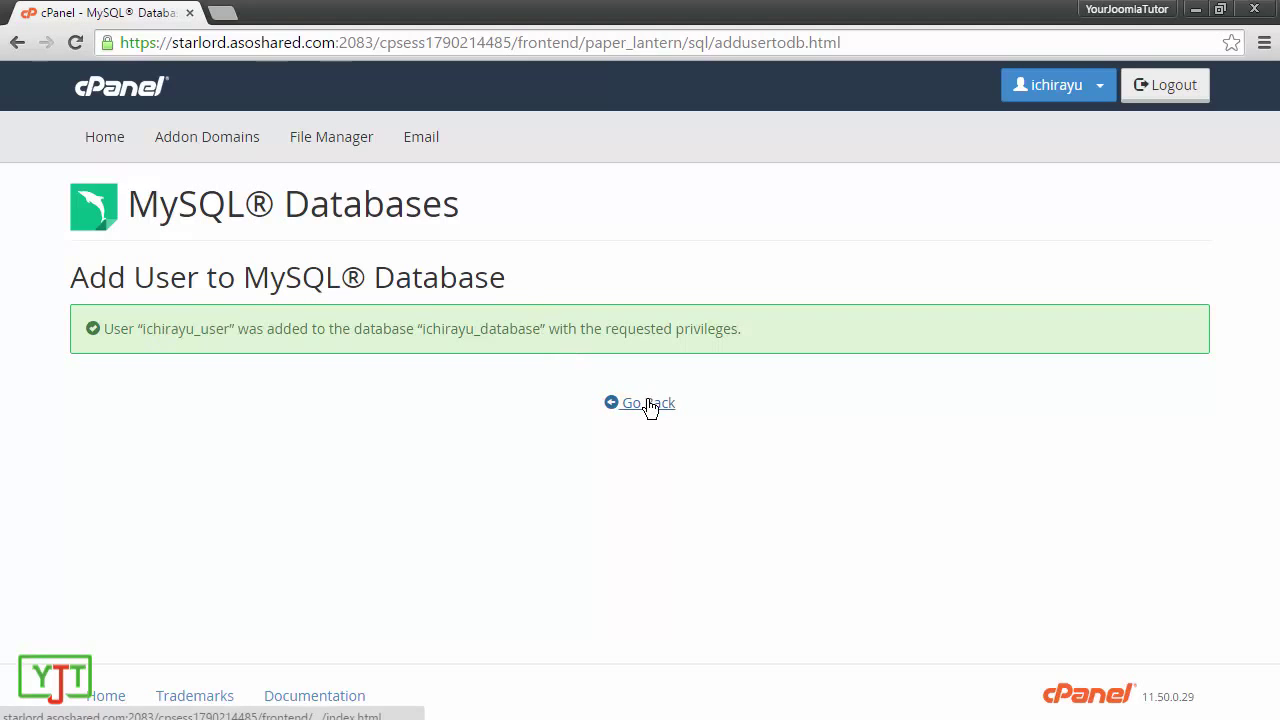
# Step: Return to the MySQL Databases page, then load yourjoomlatutor.com/kickstart in a new tab
pyautogui.click(648, 404)
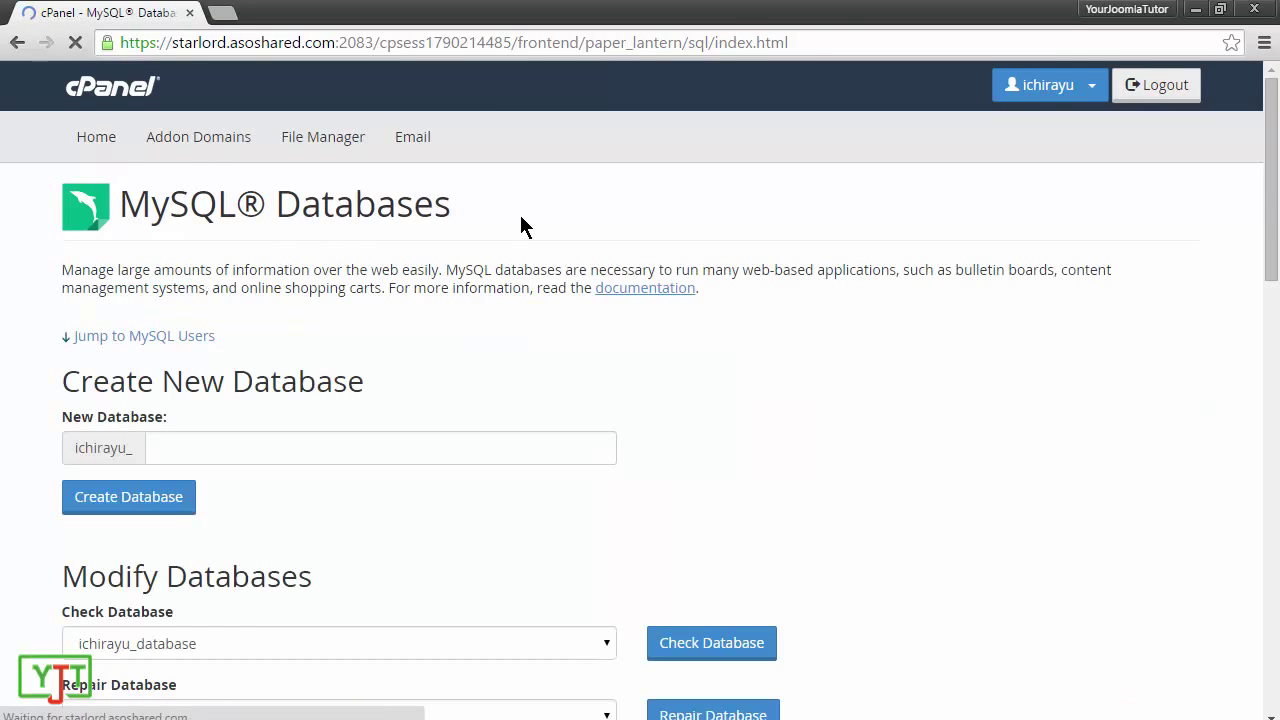
pyautogui.moveTo(422, 212); pyautogui.dragTo(150, 212)
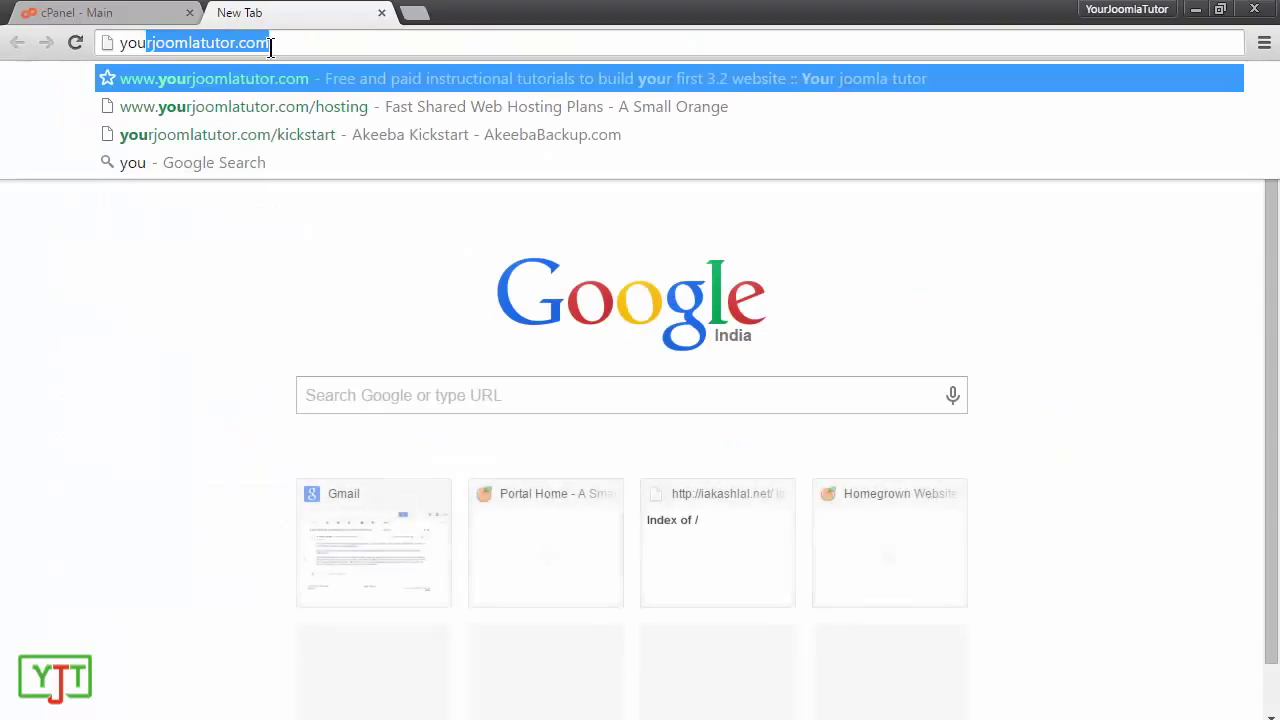
pyautogui.write('omlatuto')
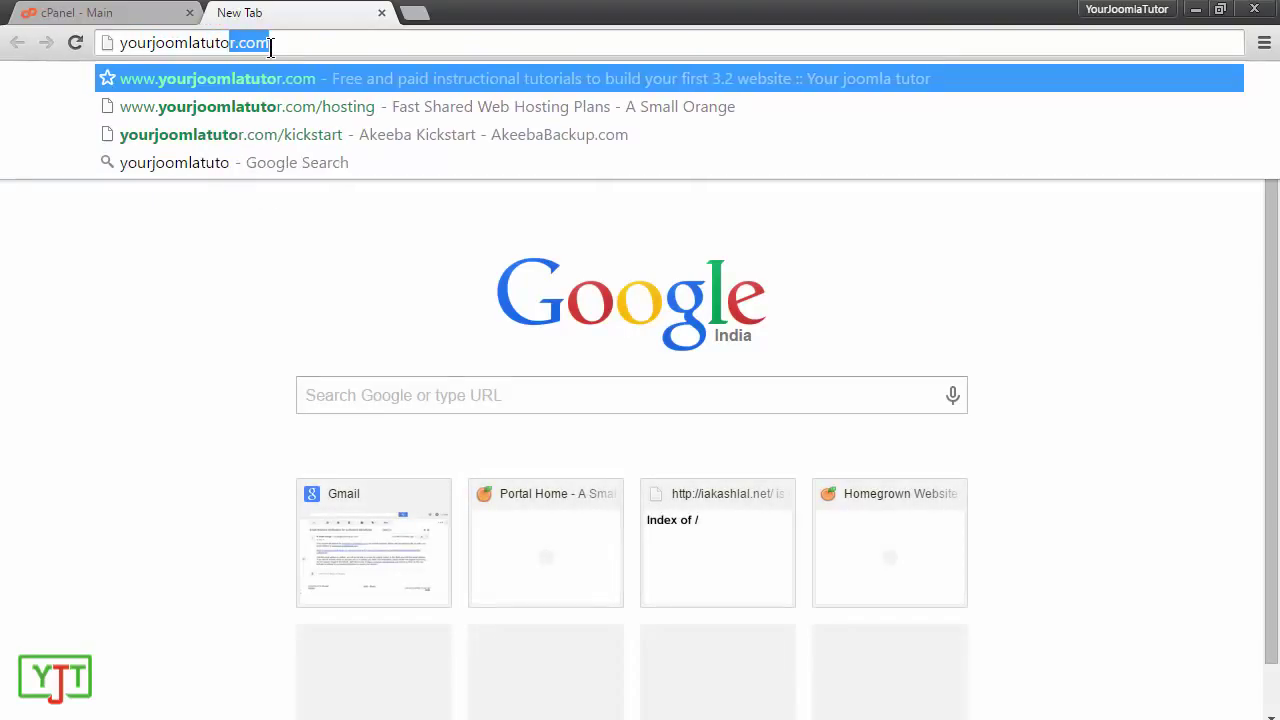
pyautogui.press('BackSpace')
pyautogui.write('r.com')
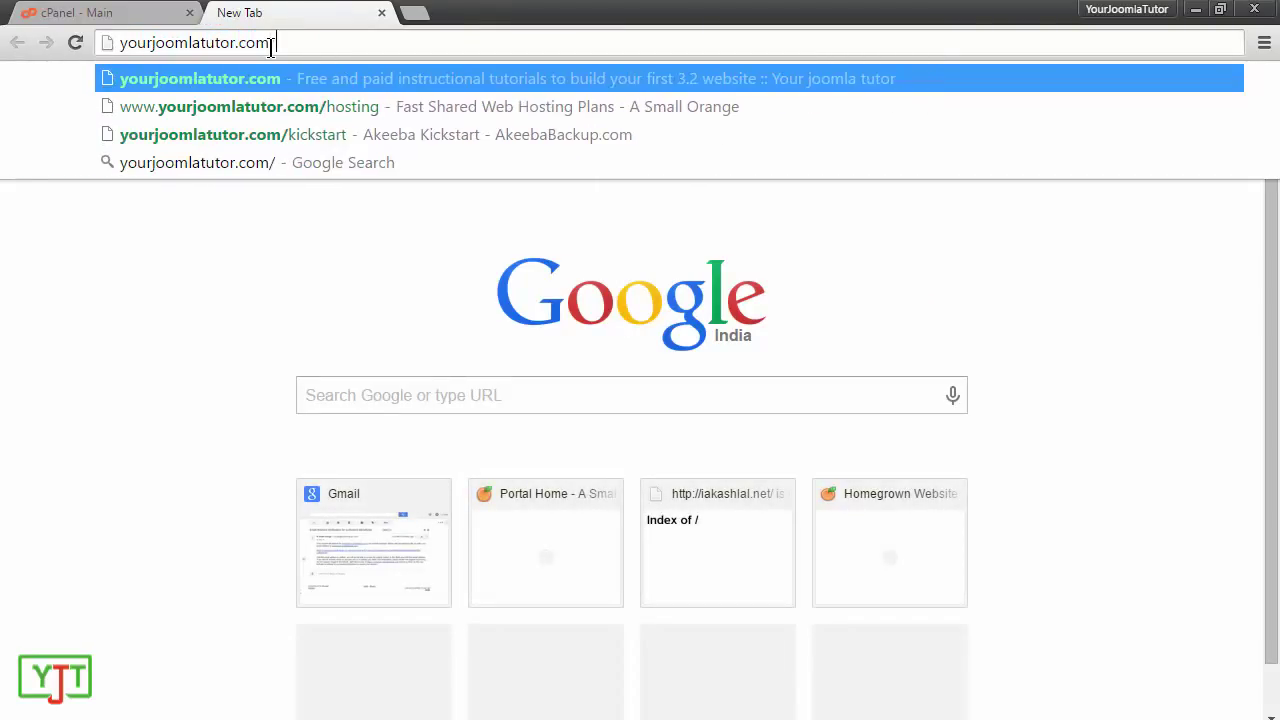
pyautogui.write('/kickstart')
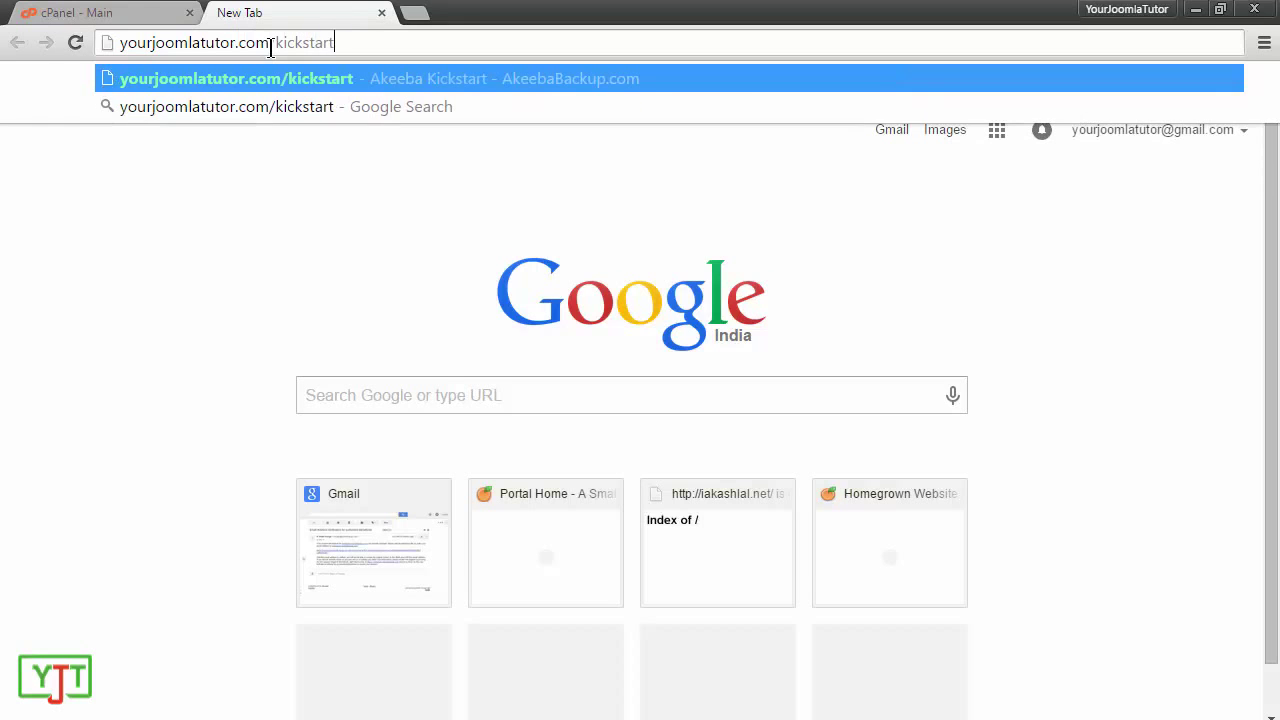
pyautogui.press('Return')
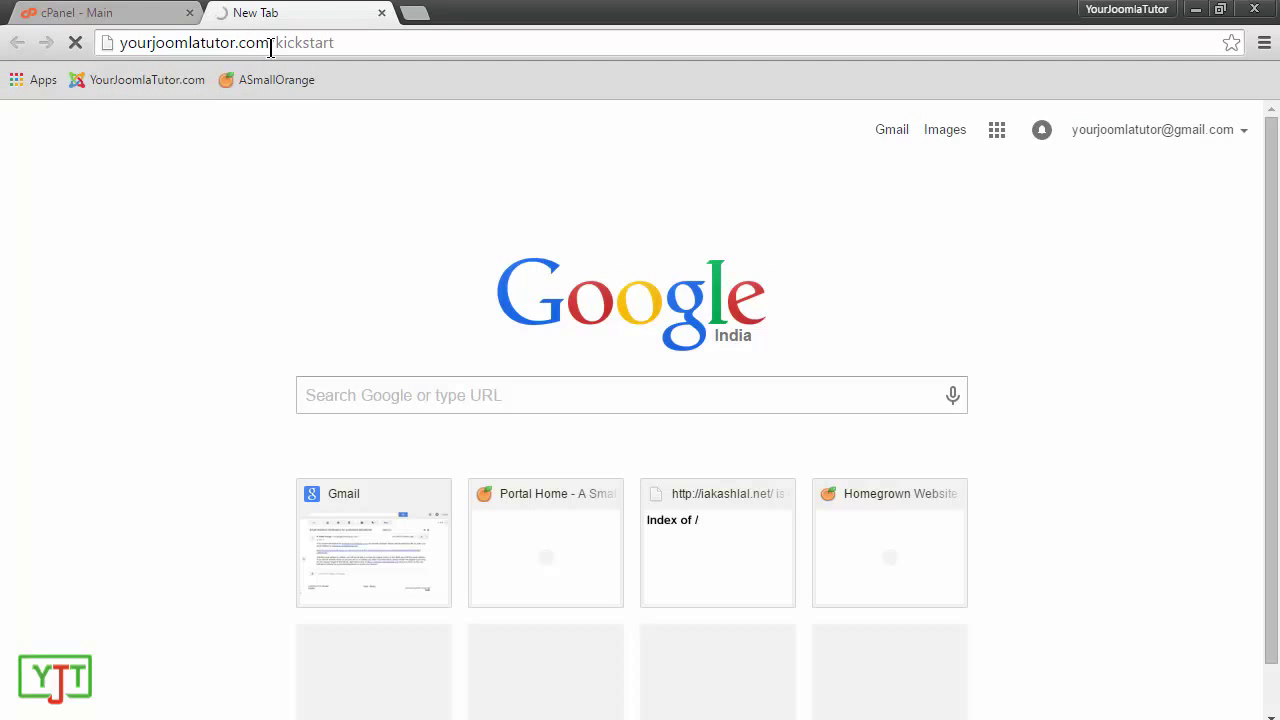
# Step: Download kickstart-core-4.1.1.zip from the version 4.1.1 downloads page, accepting the duplicate-file prompt
pyautogui.scroll(-10, 449, 375)
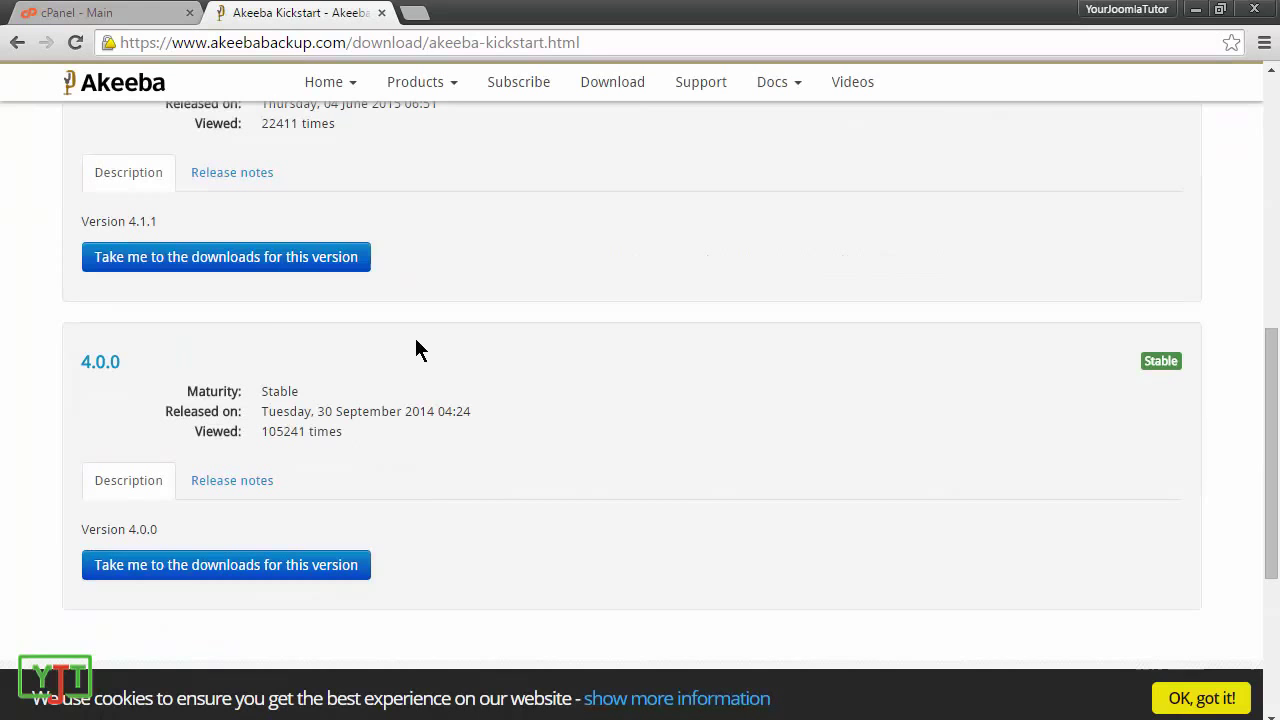
pyautogui.scroll(4, 390, 421)
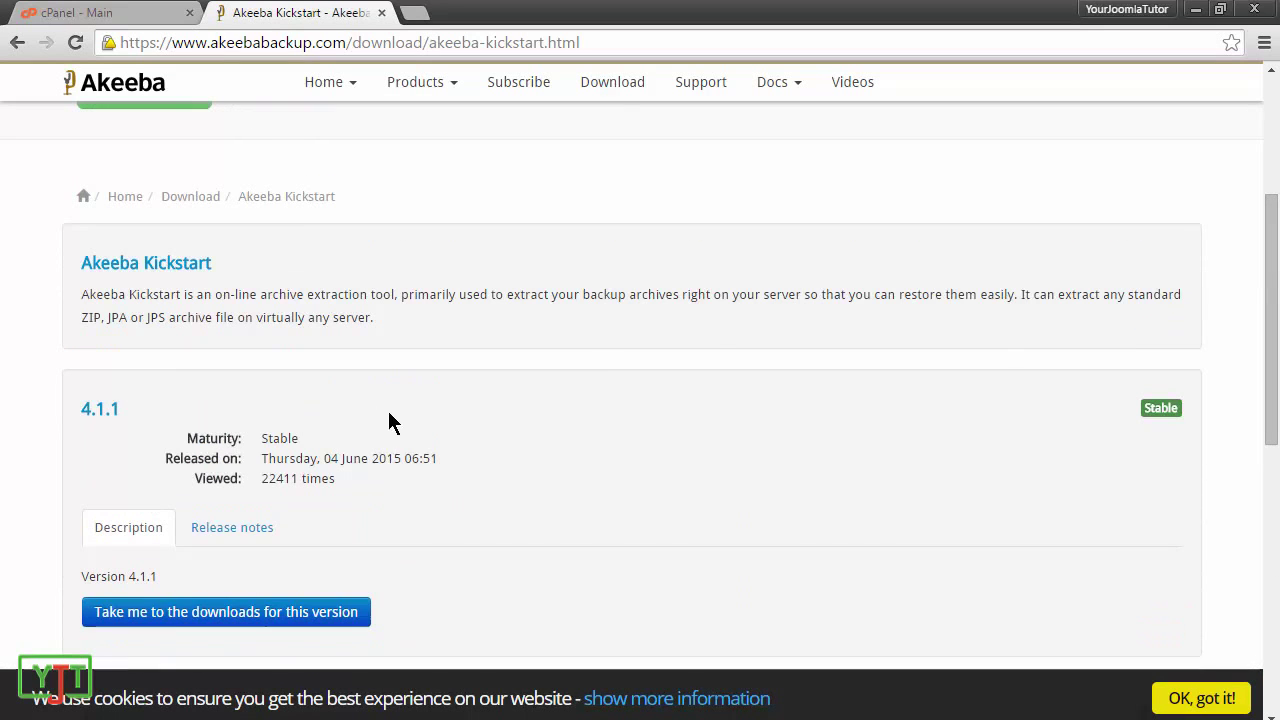
pyautogui.click(270, 613)
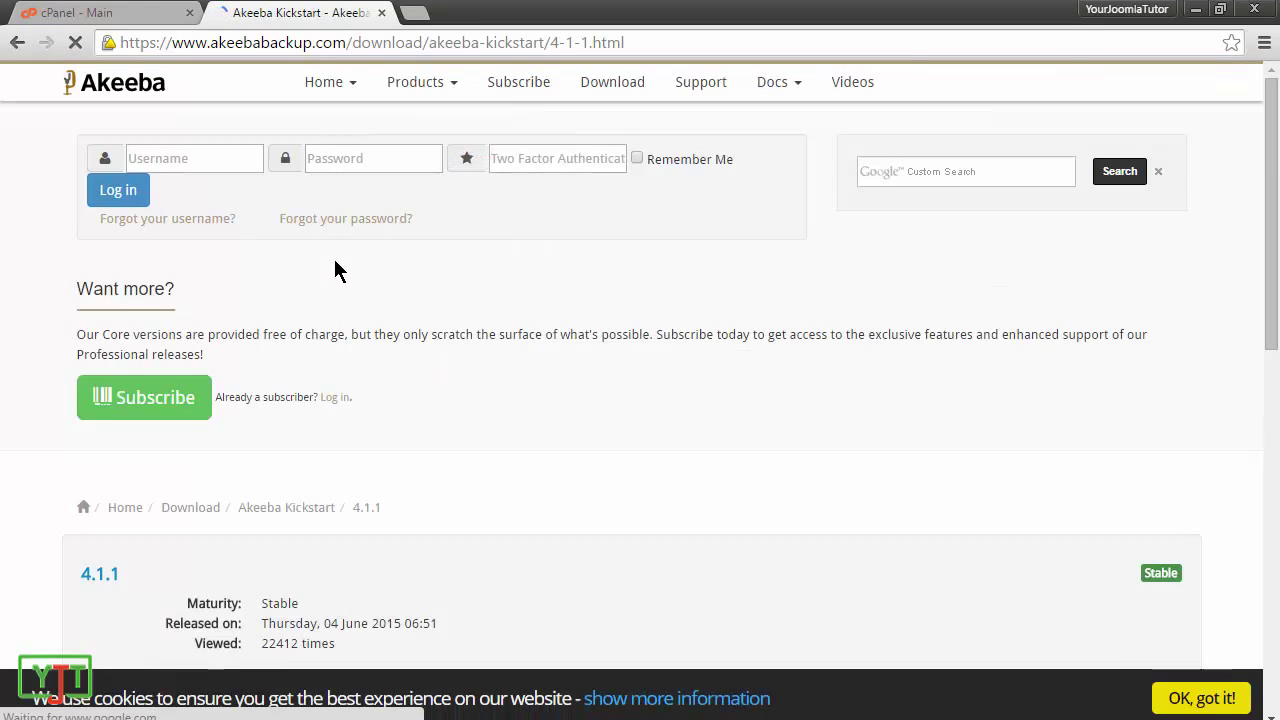
pyautogui.scroll(-7, 335, 270)
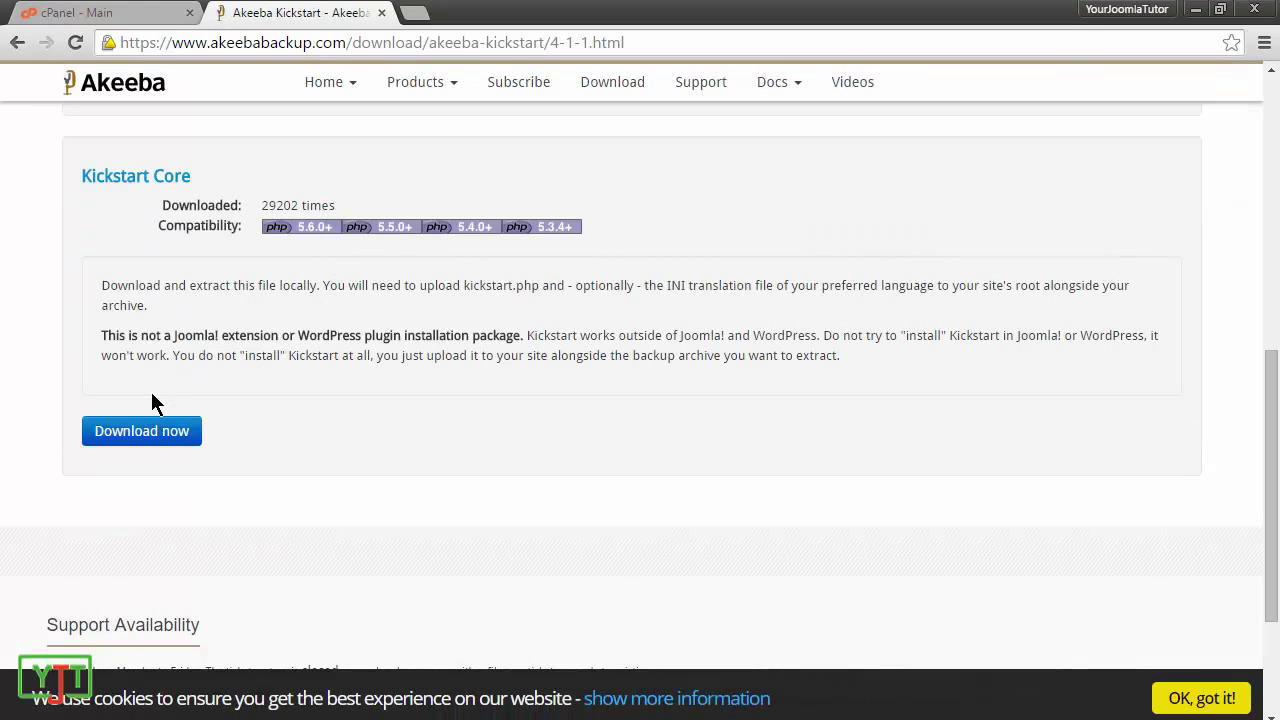
pyautogui.click(137, 440)
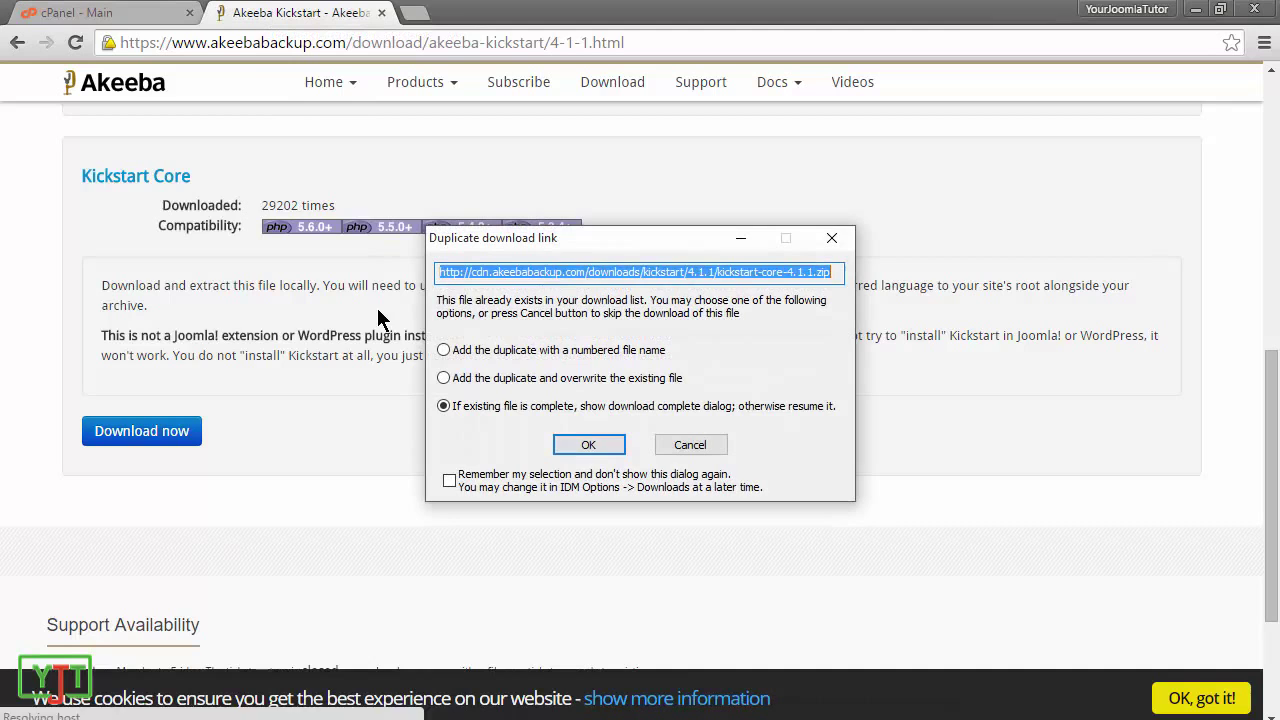
pyautogui.click(584, 448)
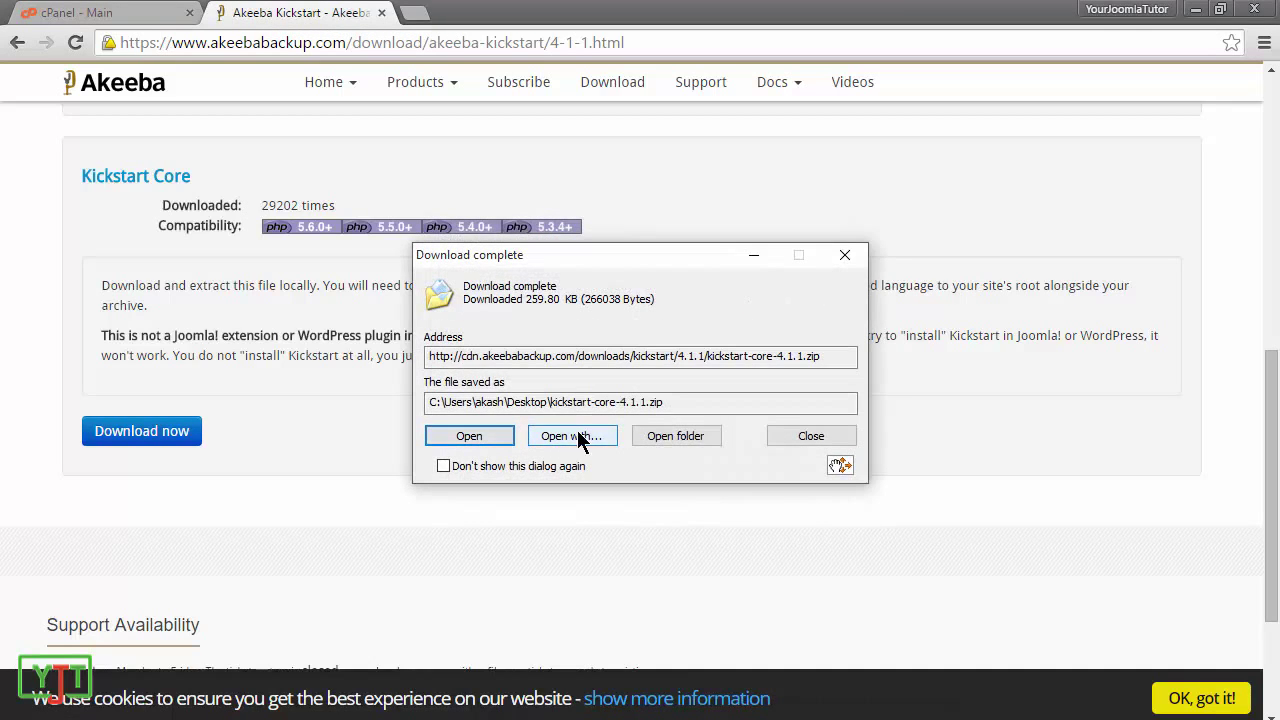
# Step: Dismiss the download notice, close the Kickstart tab and open cPanel's File Manager
pyautogui.click(845, 256)
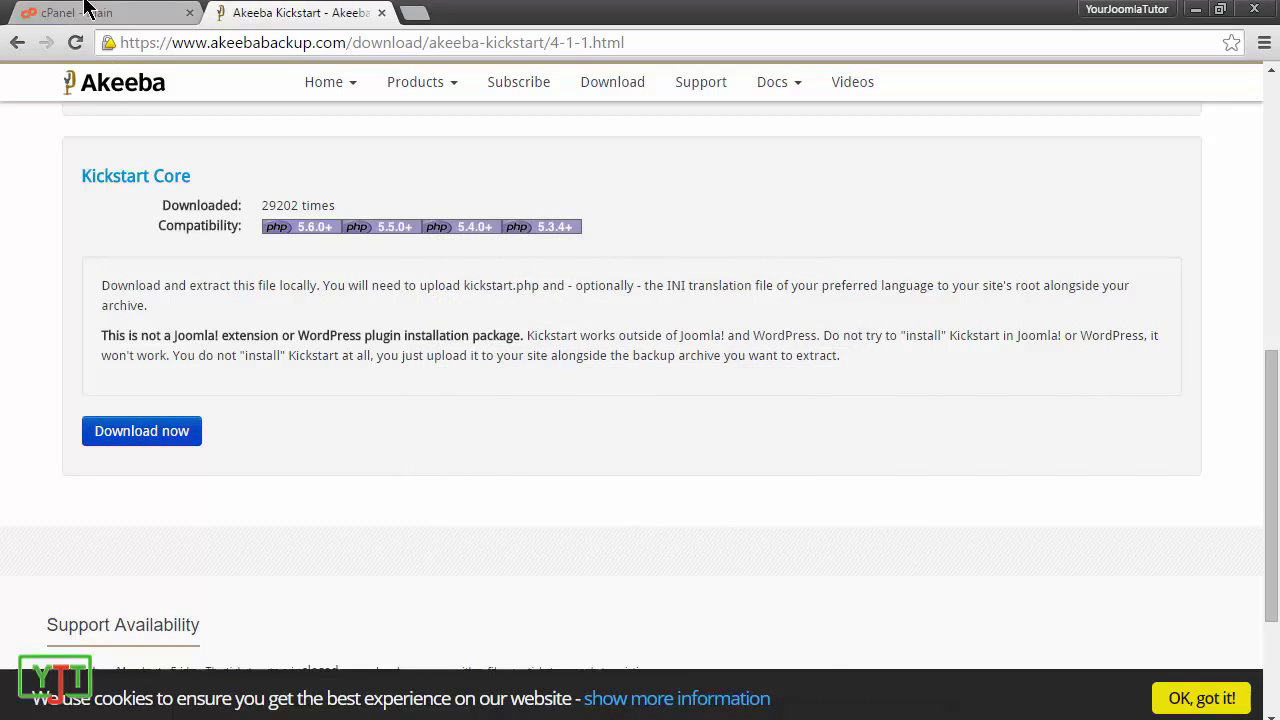
pyautogui.click(112, 12)
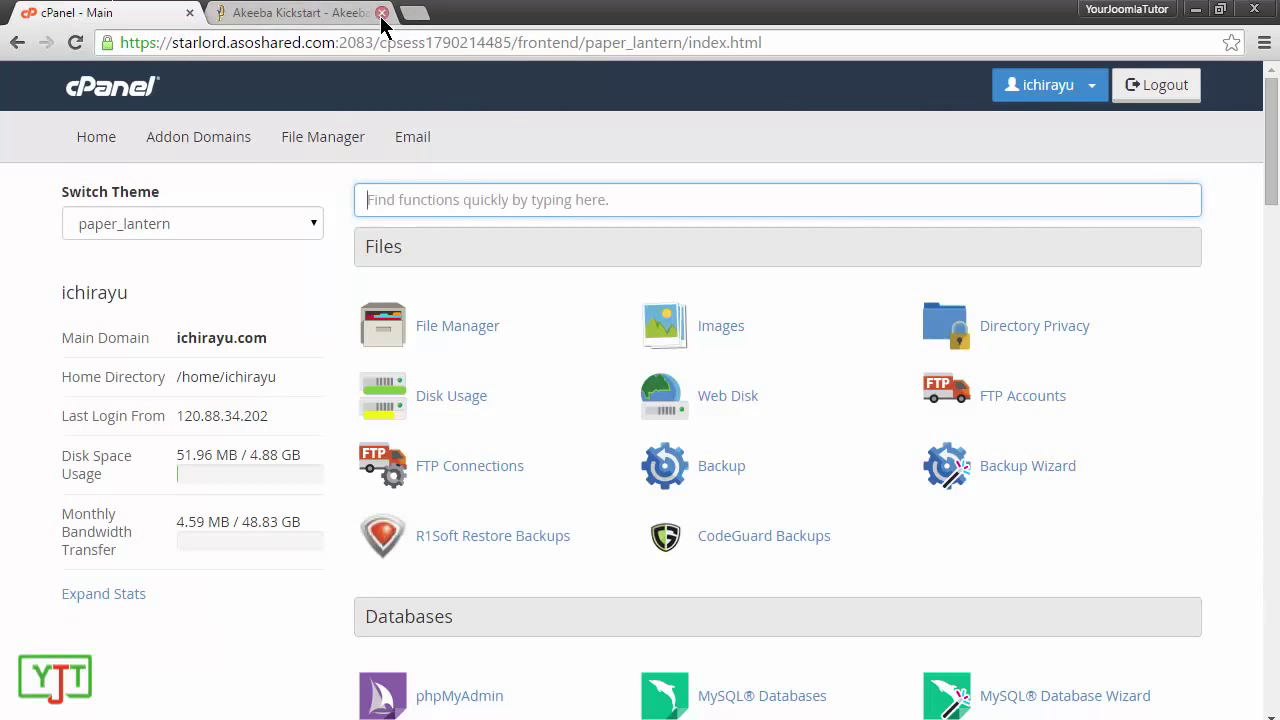
pyautogui.click(382, 12)
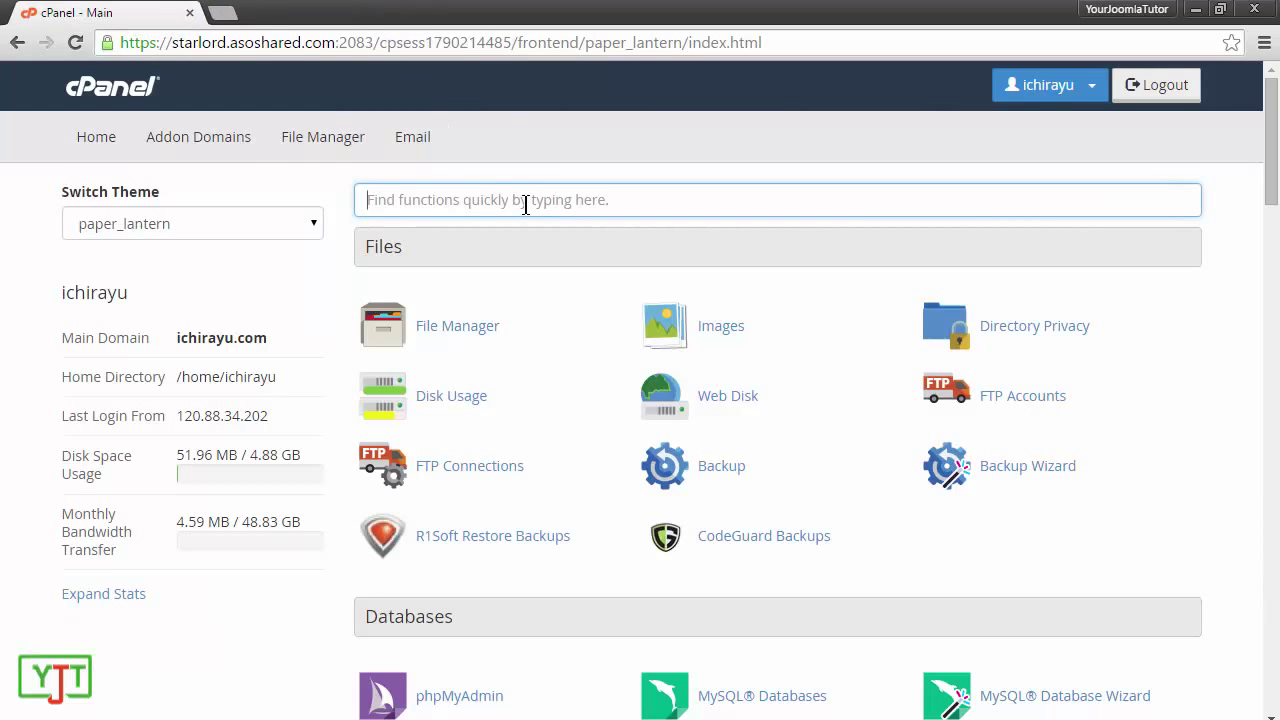
pyautogui.click(318, 140)
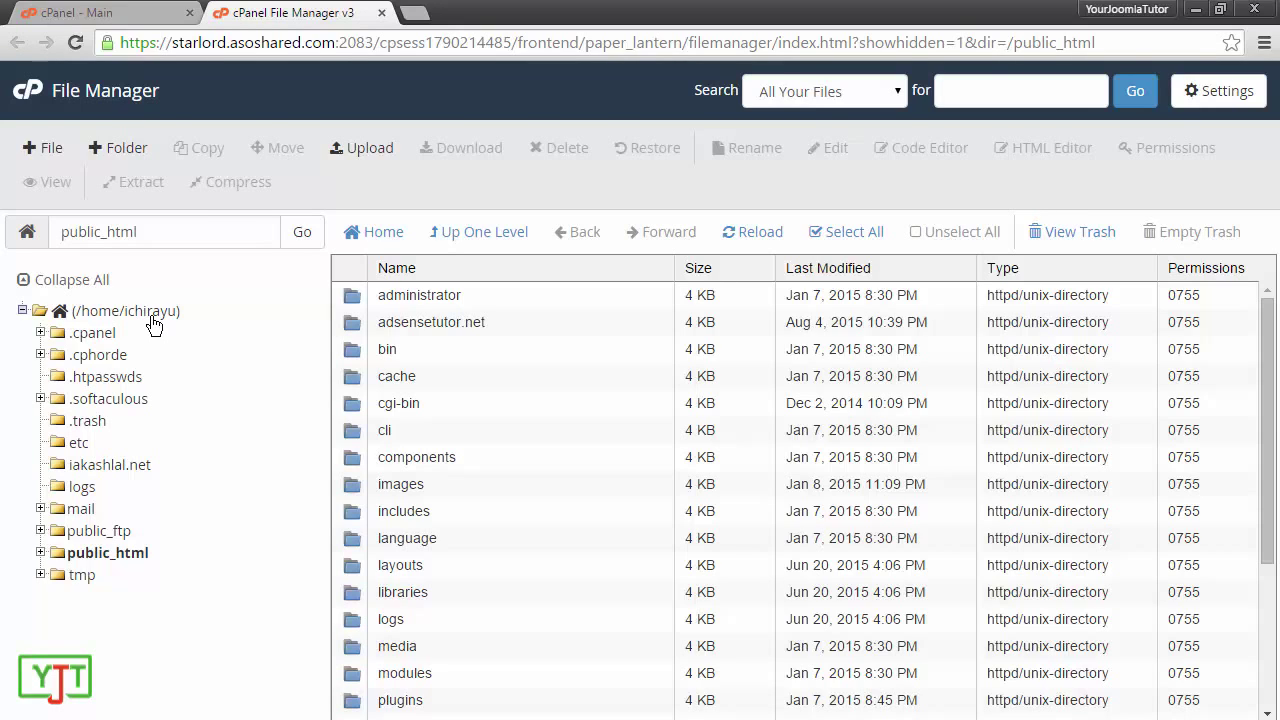
# Step: Open iakashlal.net in a new tab to check its empty Index of / page, then return to File Manager
pyautogui.click(362, 47)
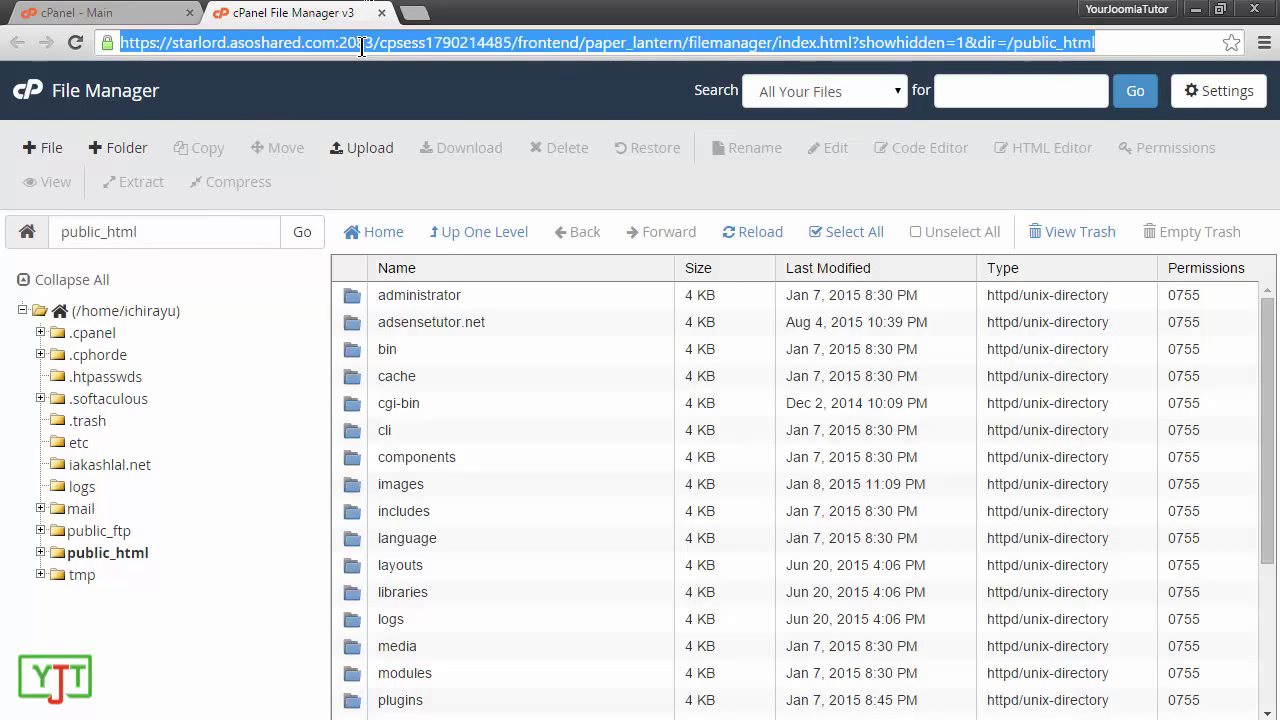
pyautogui.write('iakash')
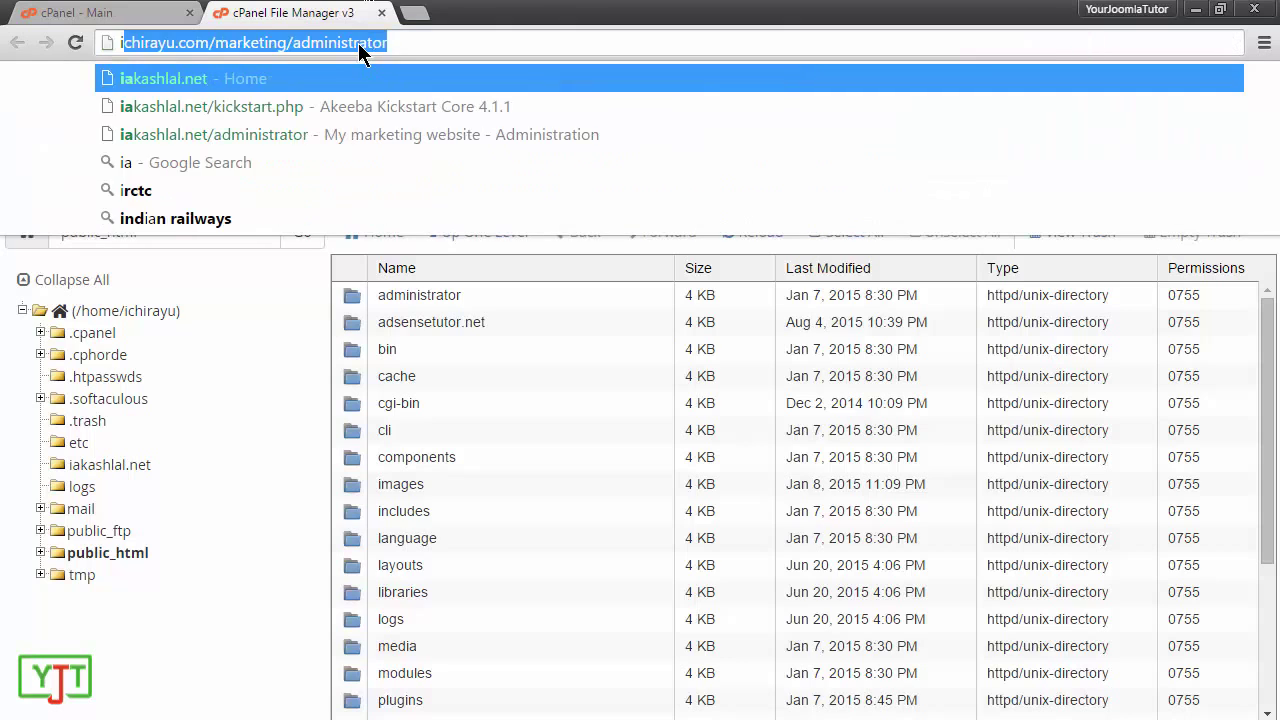
pyautogui.write('lal.net')
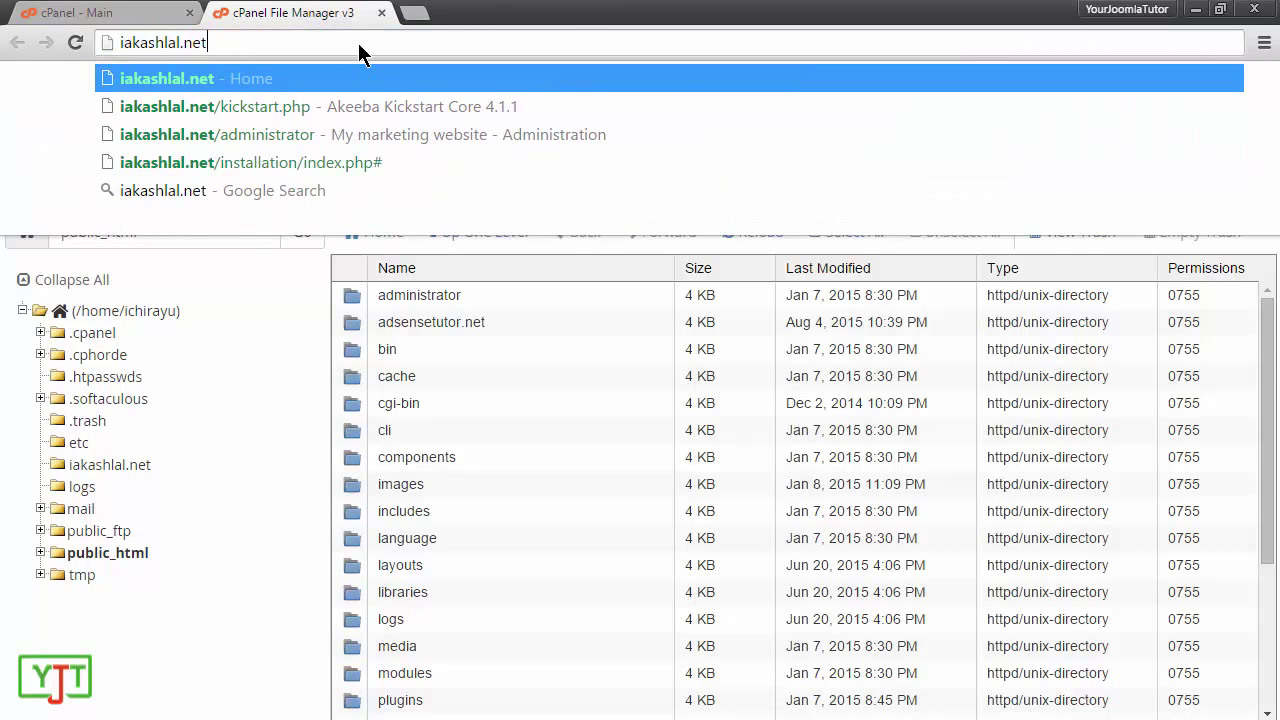
pyautogui.tripleClick(357, 43)
pyautogui.hotkey('alt', 'Return')
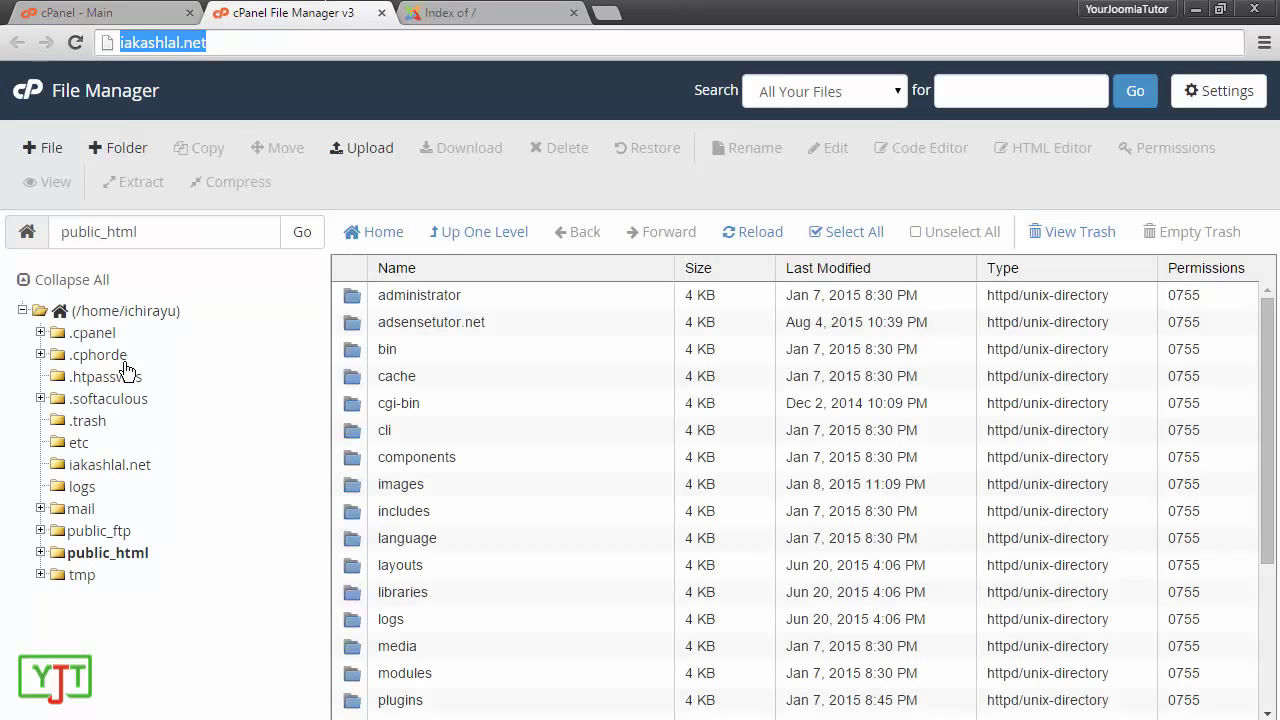
pyautogui.click(495, 11)
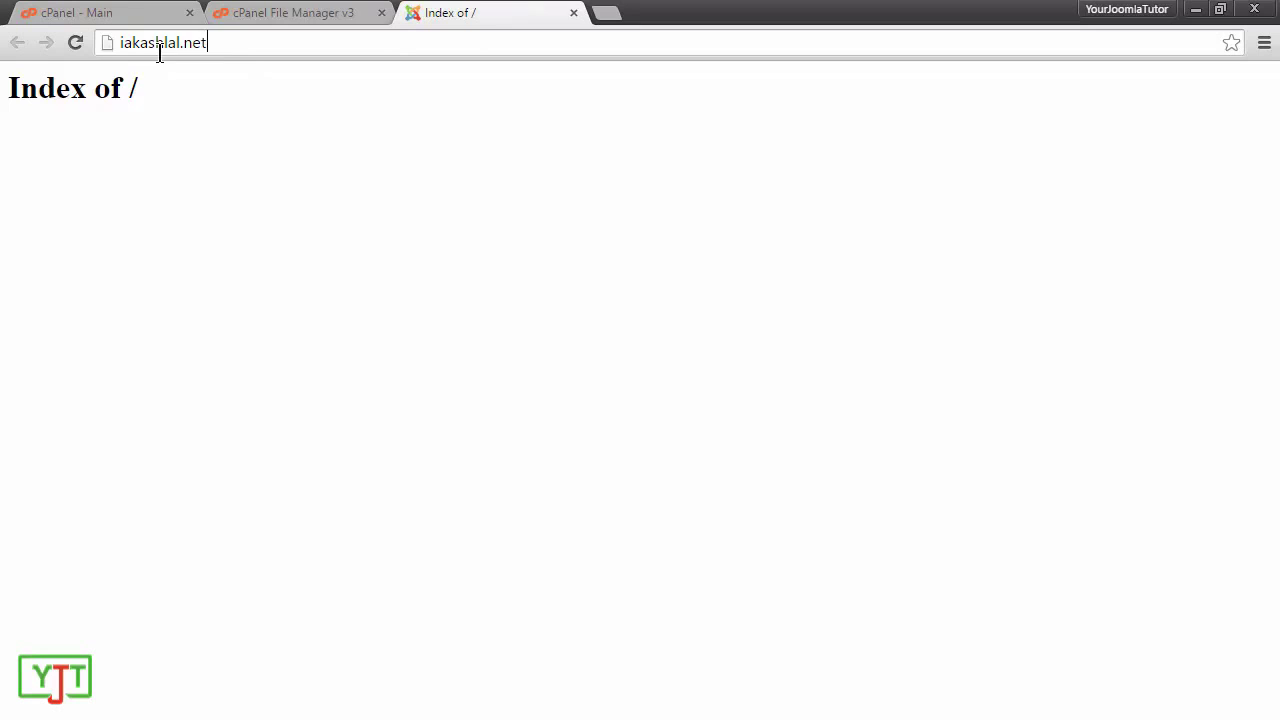
pyautogui.hotkey('ctrl', 'a')
pyautogui.hotkey('ctrl', 'shift', 'Tab')
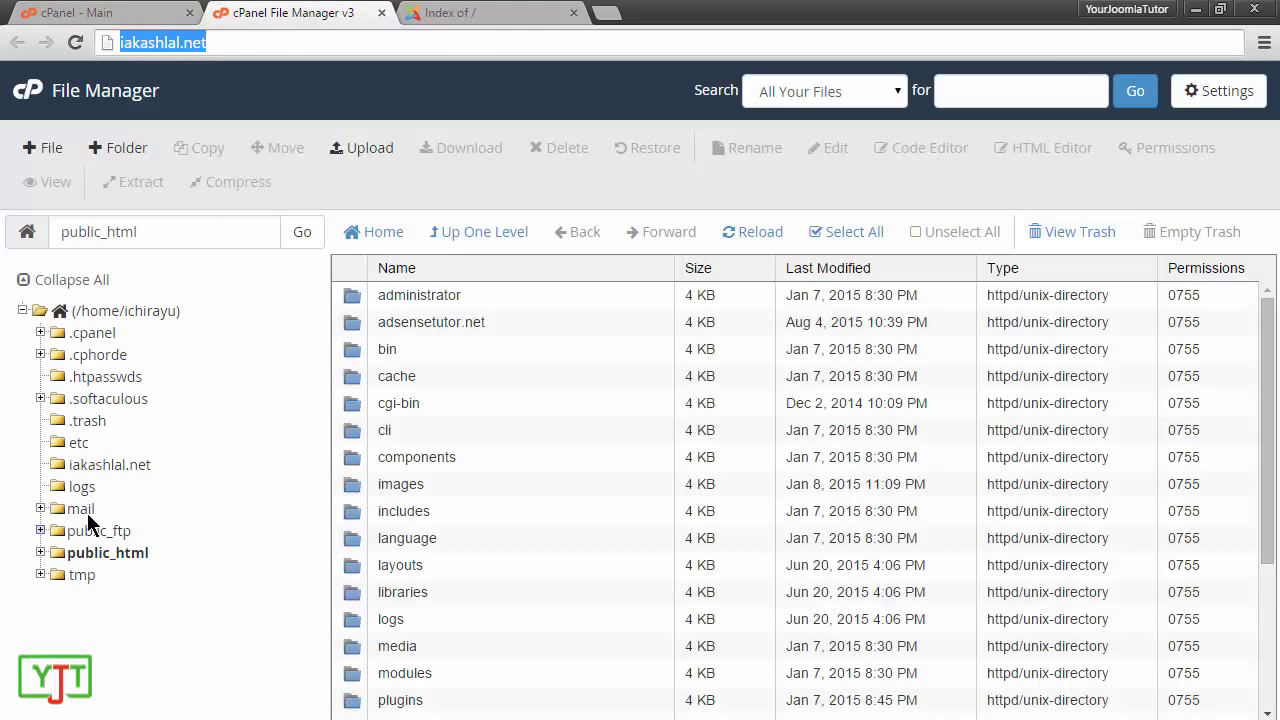
# Step: Upload kickstart-core-4.1.1.zip into the iakashlal.net folder and close the finished upload page
pyautogui.click(89, 467)
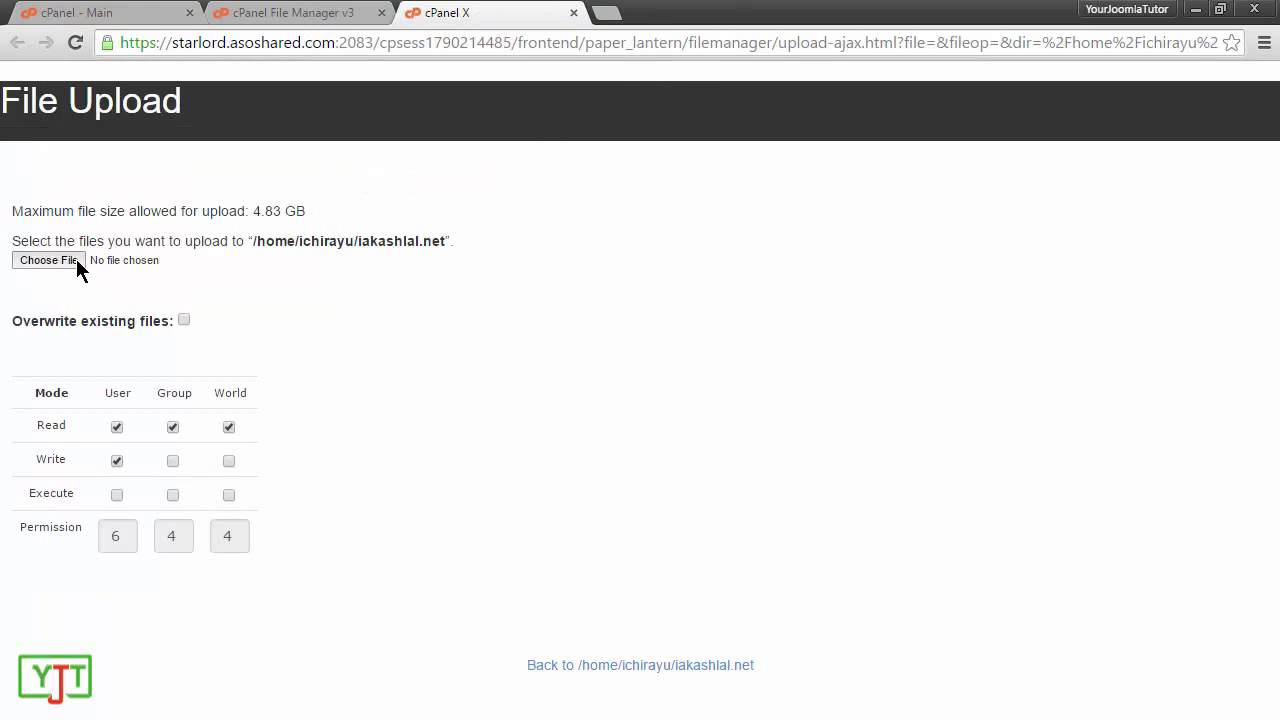
pyautogui.click(76, 259)
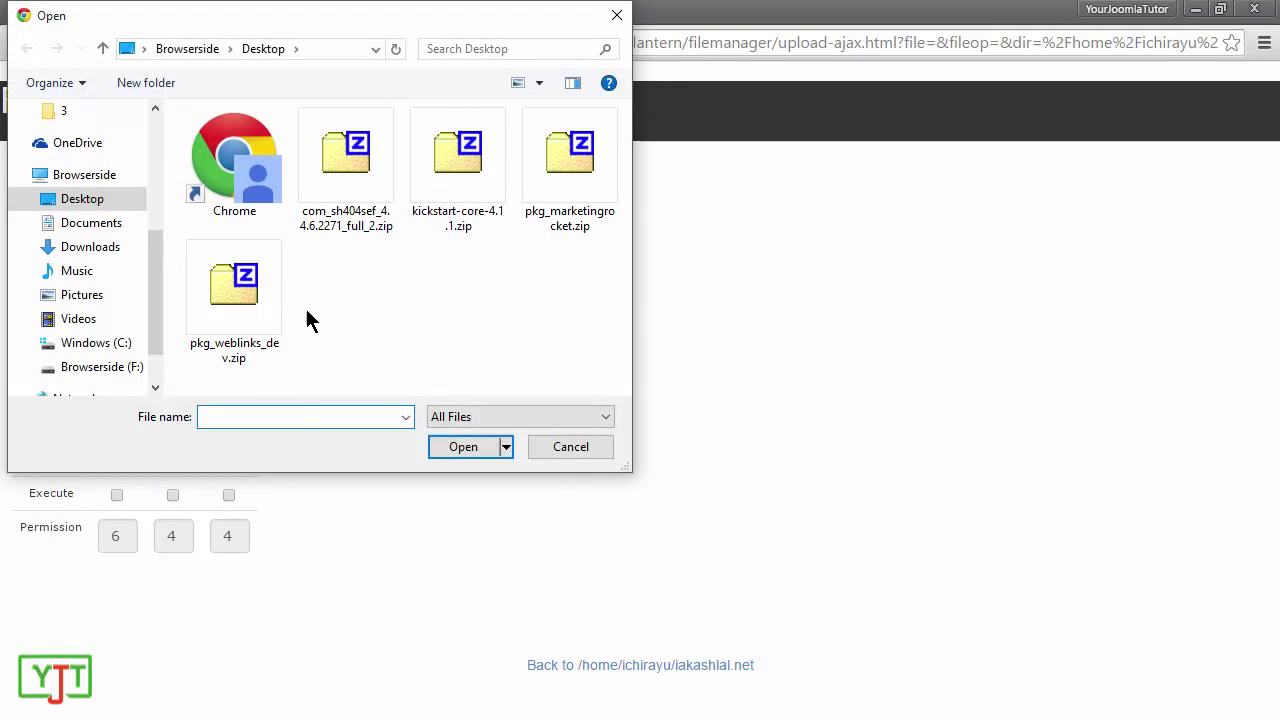
pyautogui.doubleClick(455, 208)
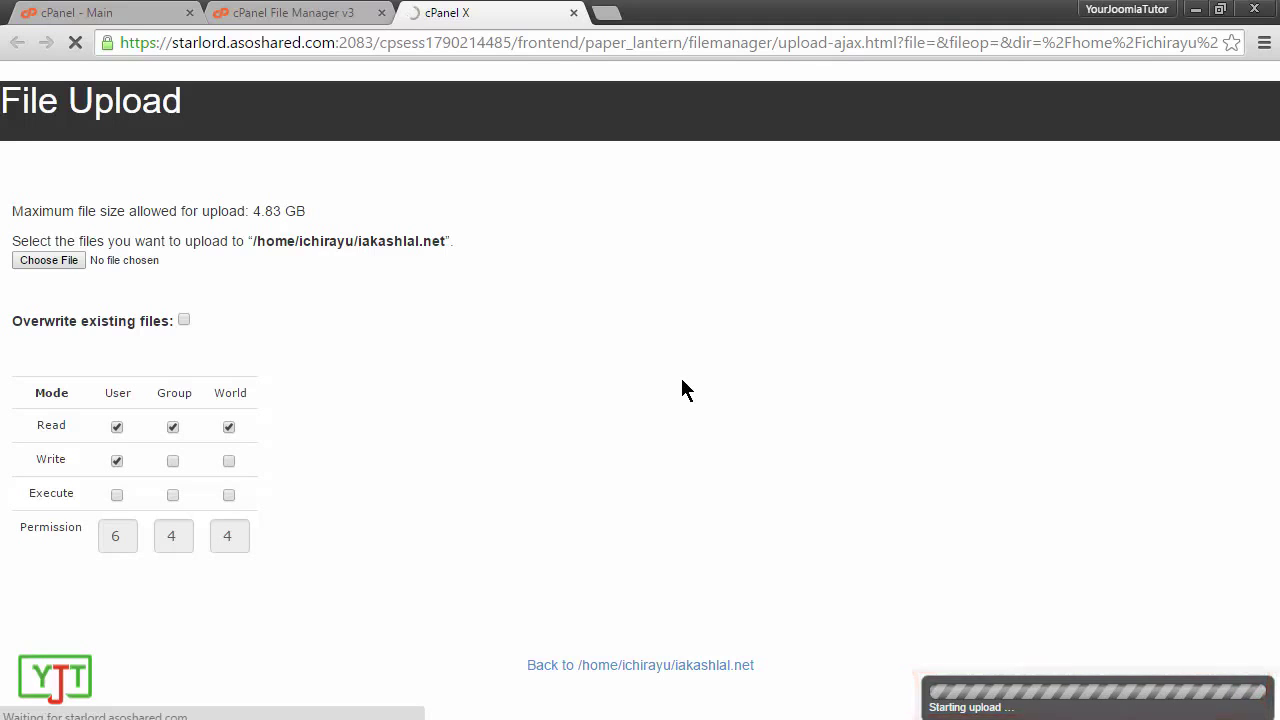
pyautogui.click(573, 12)
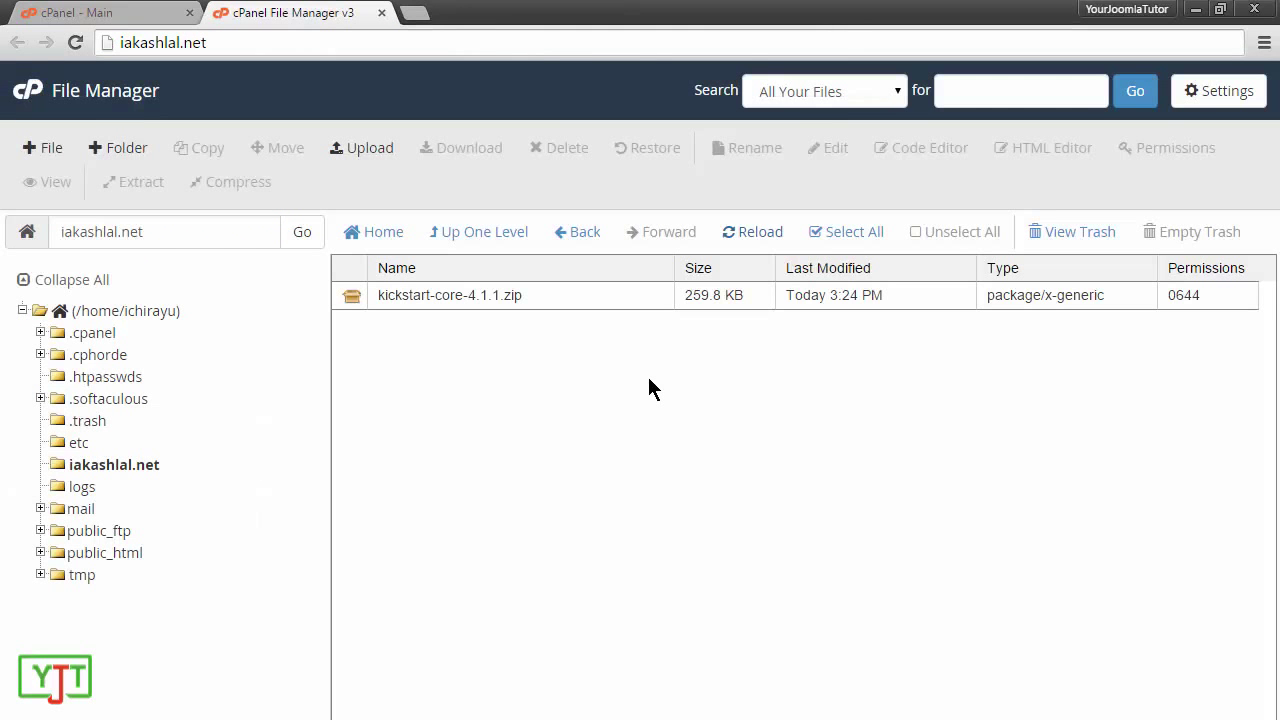
# Step: Extract kickstart-core-4.1.1.zip into /iakashlal.net, then select the zip file in the listing
pyautogui.rightClick(467, 287)
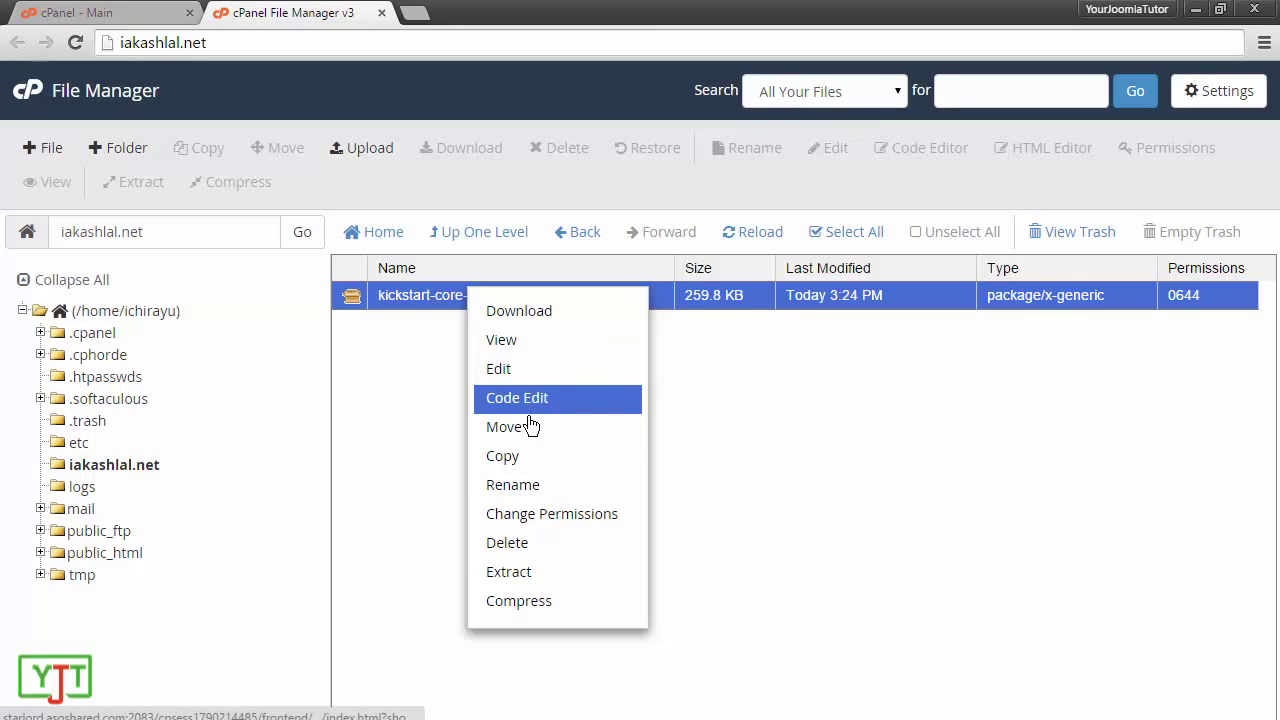
pyautogui.click(540, 571)
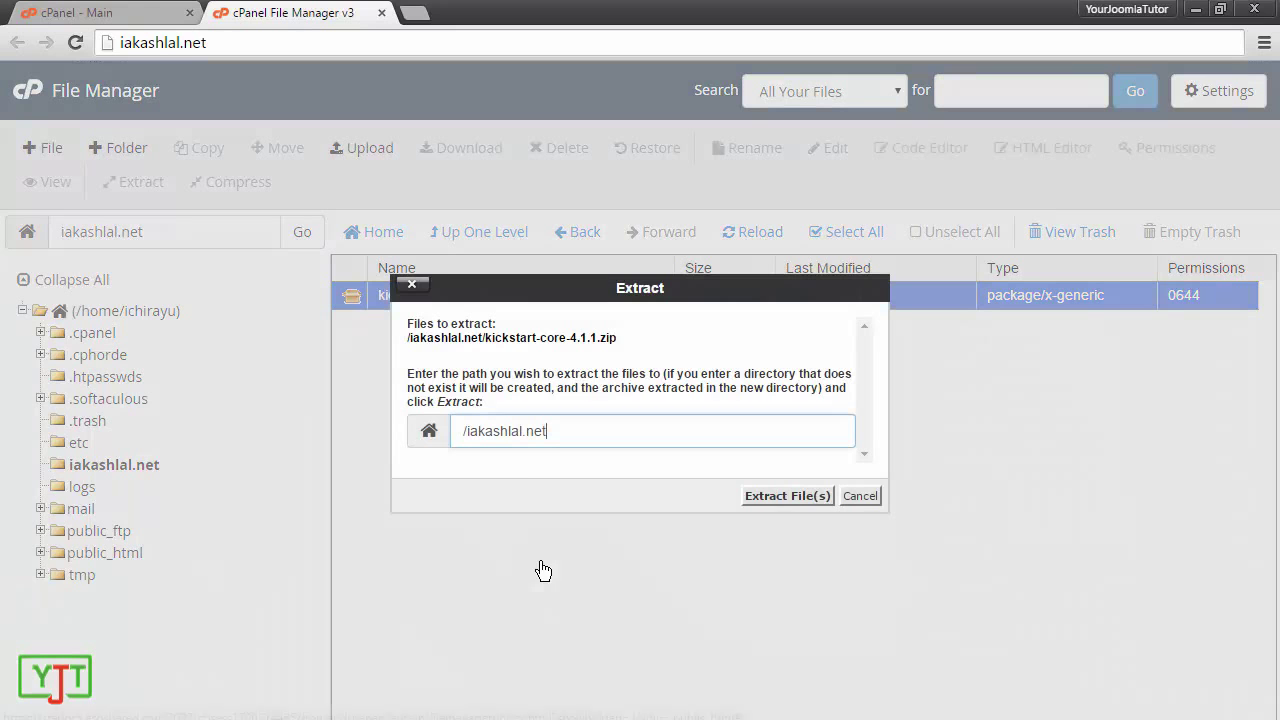
pyautogui.click(770, 500)
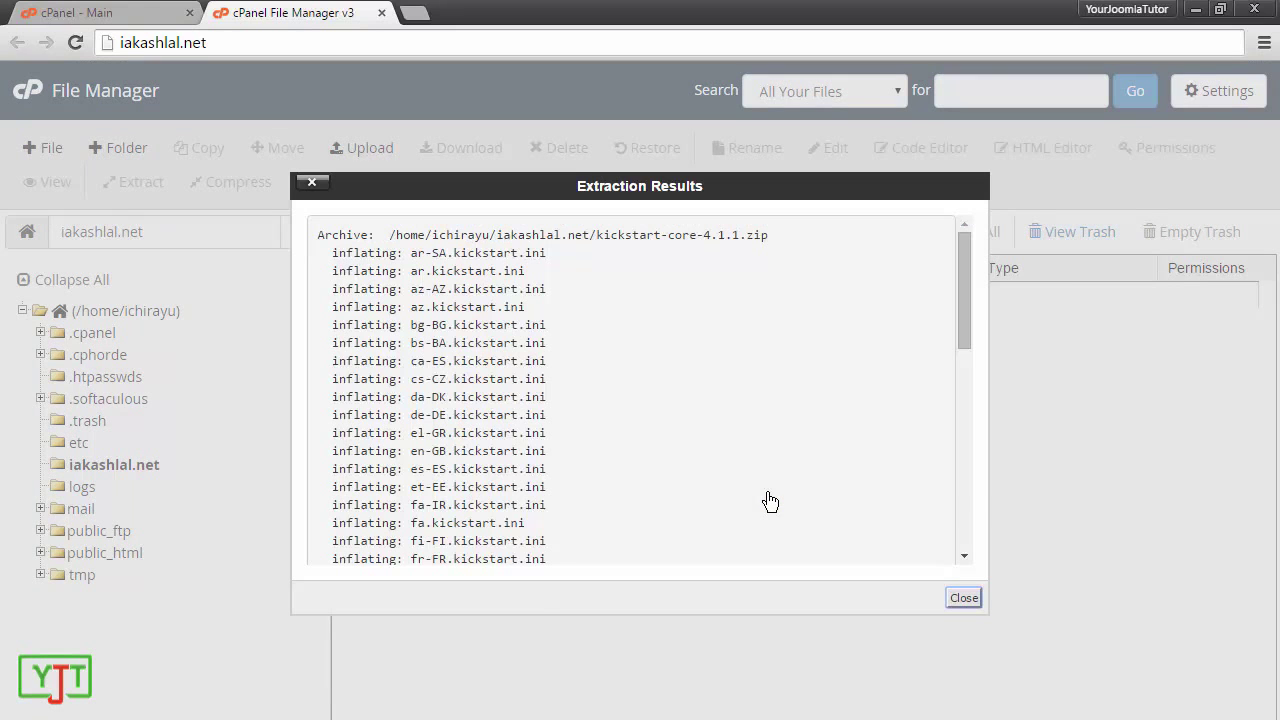
pyautogui.click(963, 599)
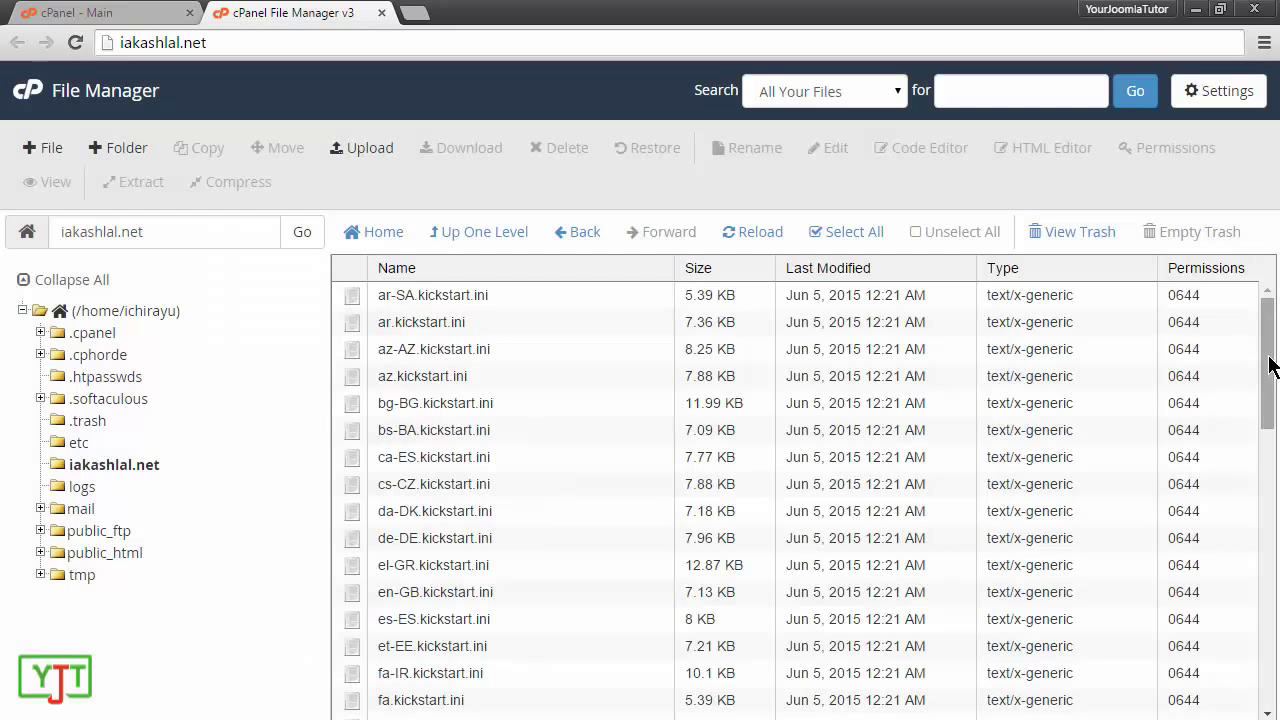
pyautogui.moveTo(1268, 414); pyautogui.dragTo(1268, 562)
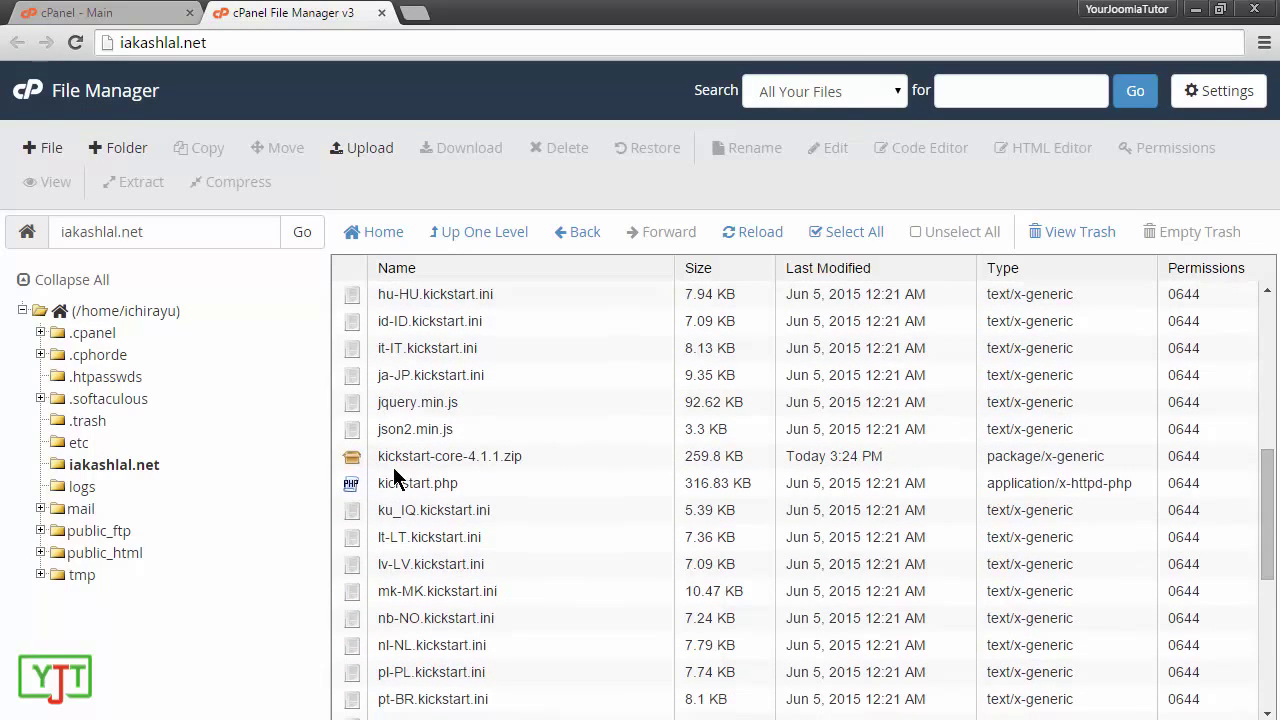
pyautogui.click(535, 461)
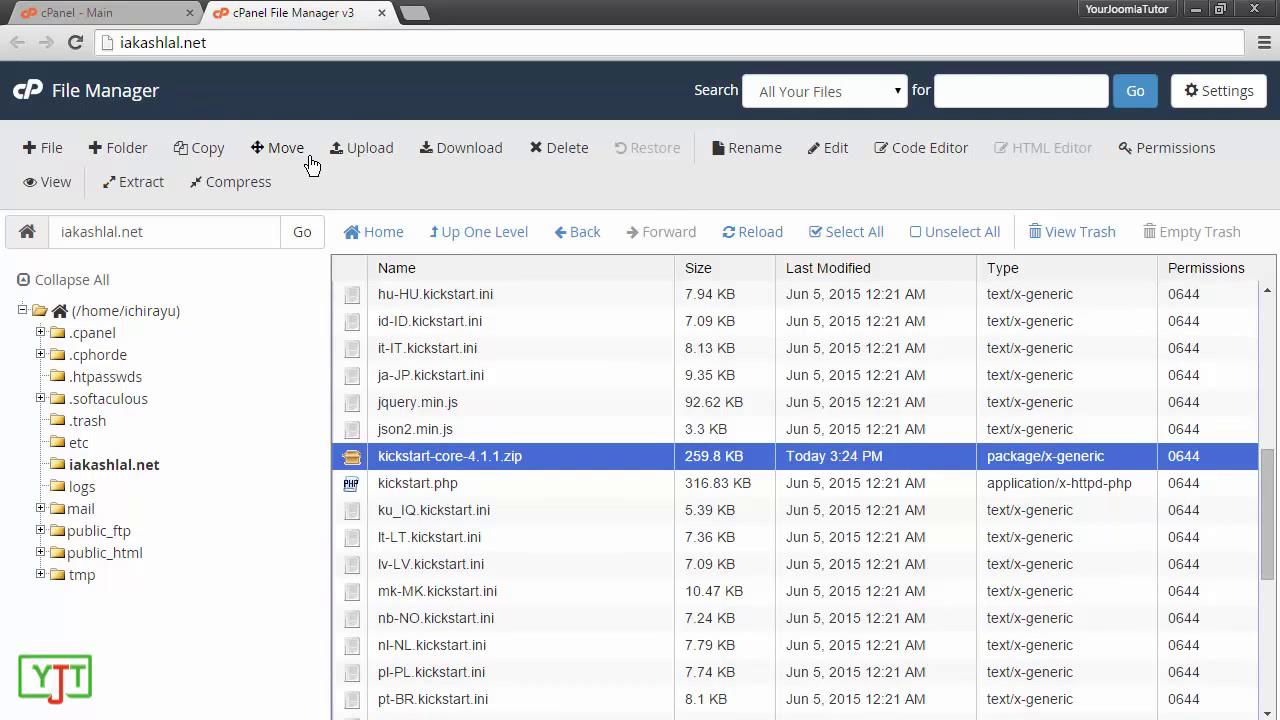
# Step: Permanently delete kickstart-core-4.1.1.zip, skipping the trash
pyautogui.rightClick(605, 463)
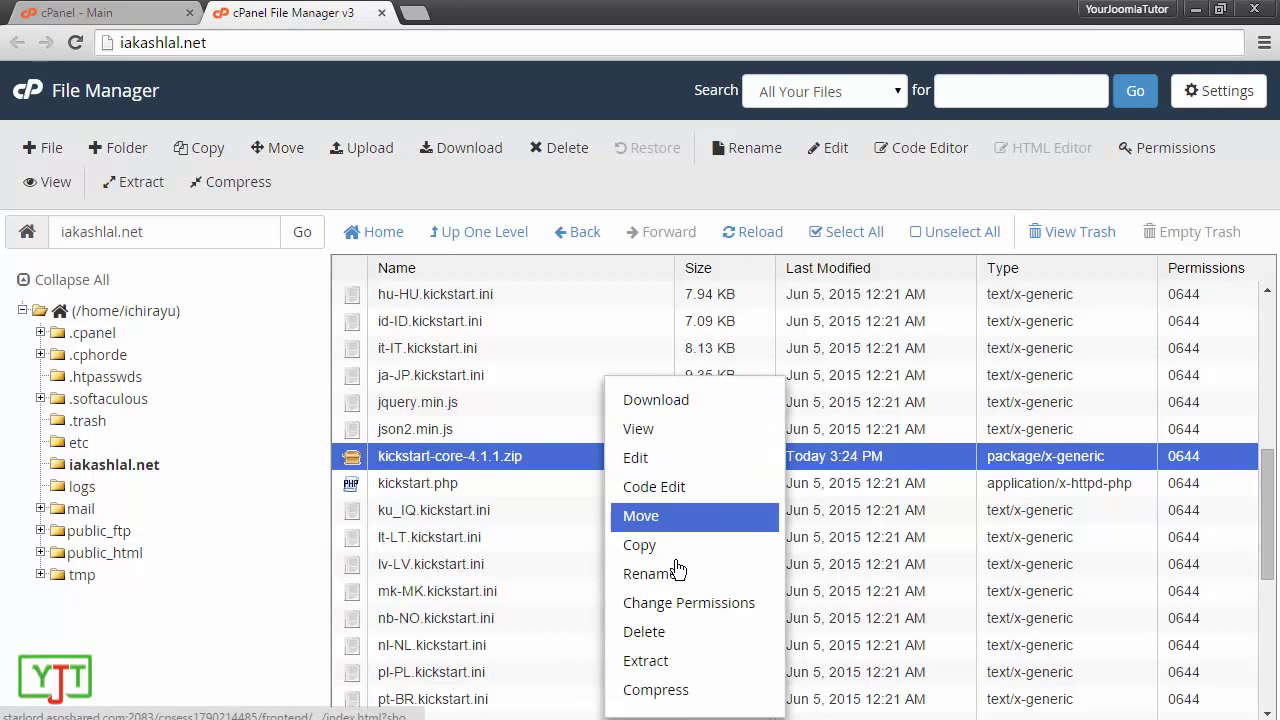
pyautogui.click(662, 631)
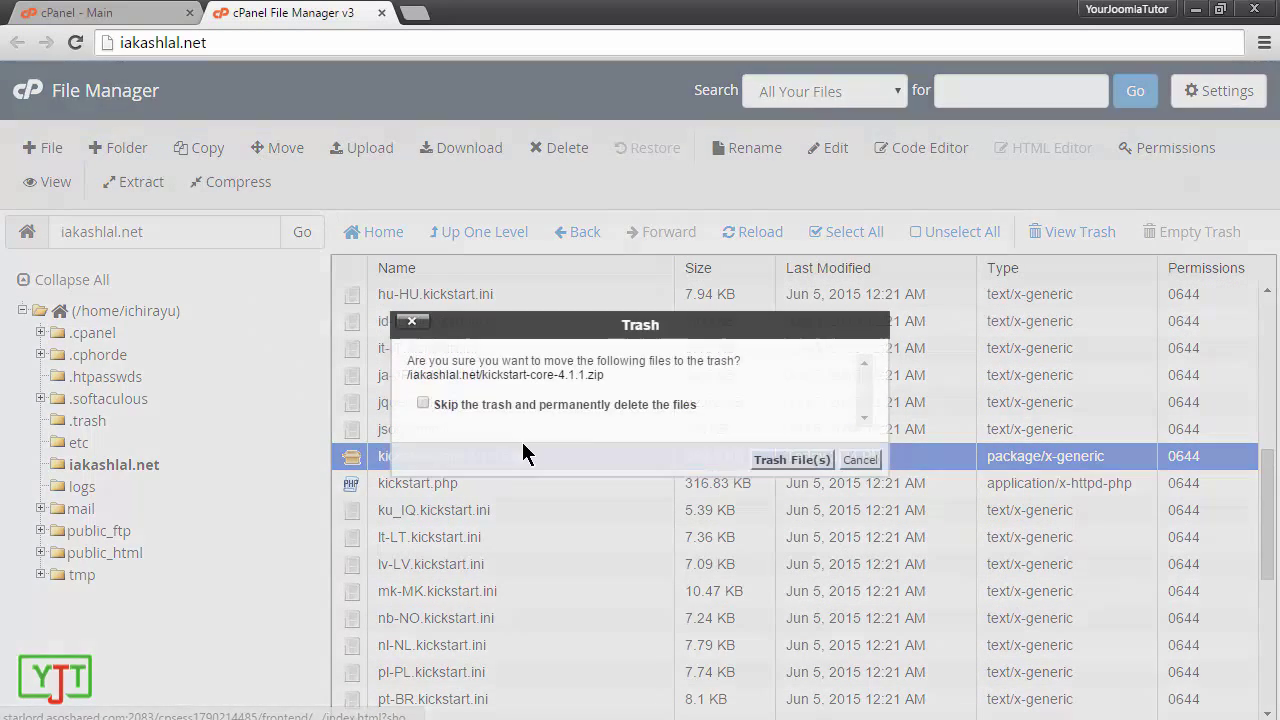
pyautogui.click(470, 402)
pyautogui.click(792, 460)
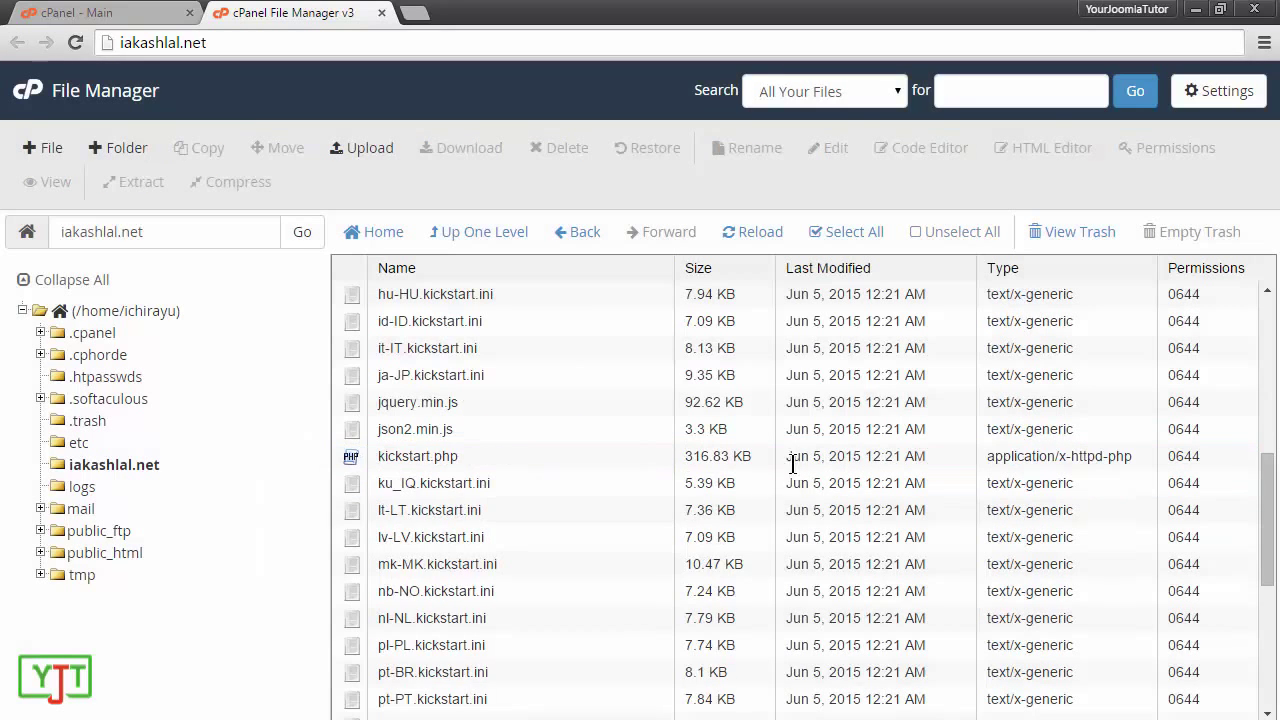
pyautogui.scroll(-8, 503, 503)
# Step: Enter iakashlal.net/kickstart.php as the address in a new browser tab
pyautogui.scroll(10, 514, 553)
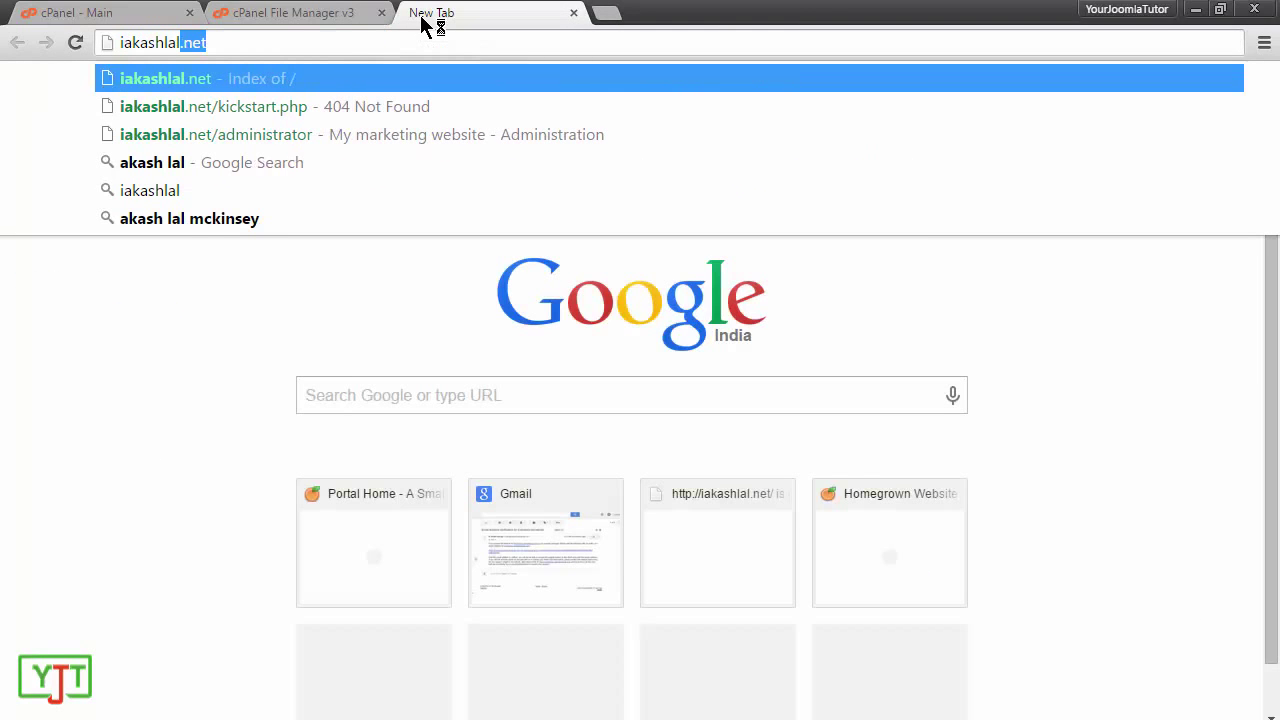
pyautogui.write('.net/')
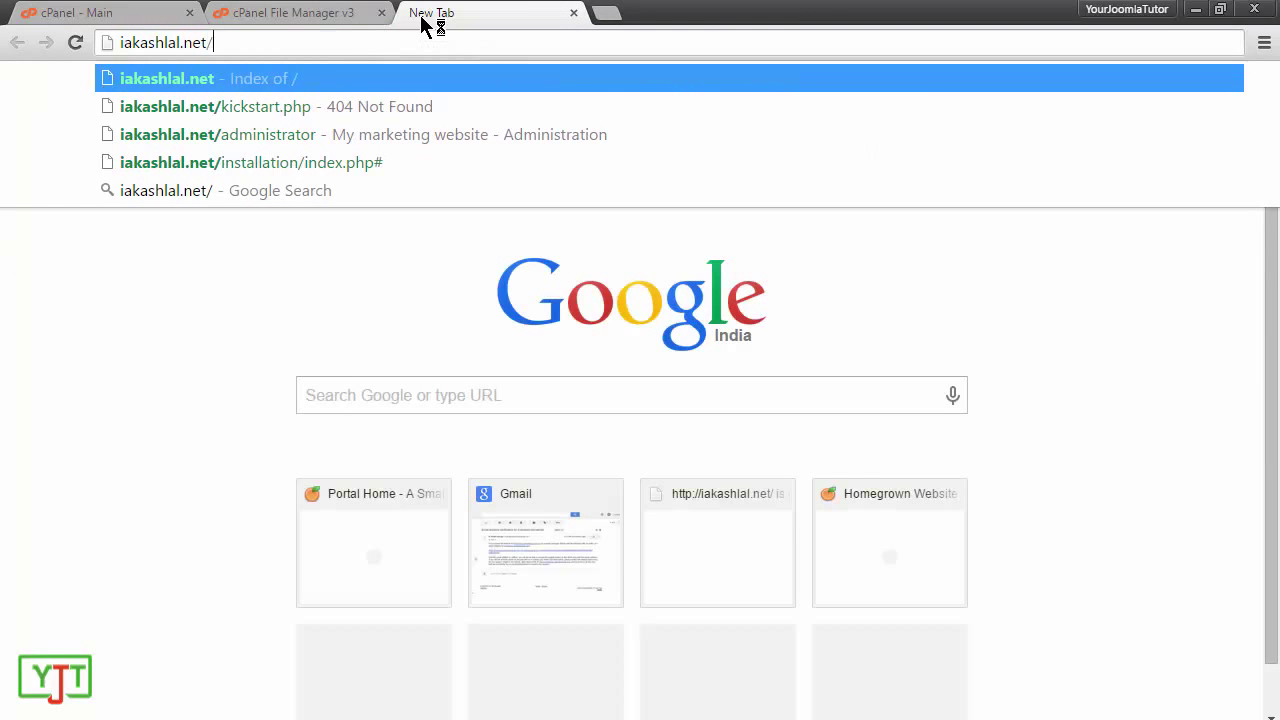
pyautogui.write('kickst')
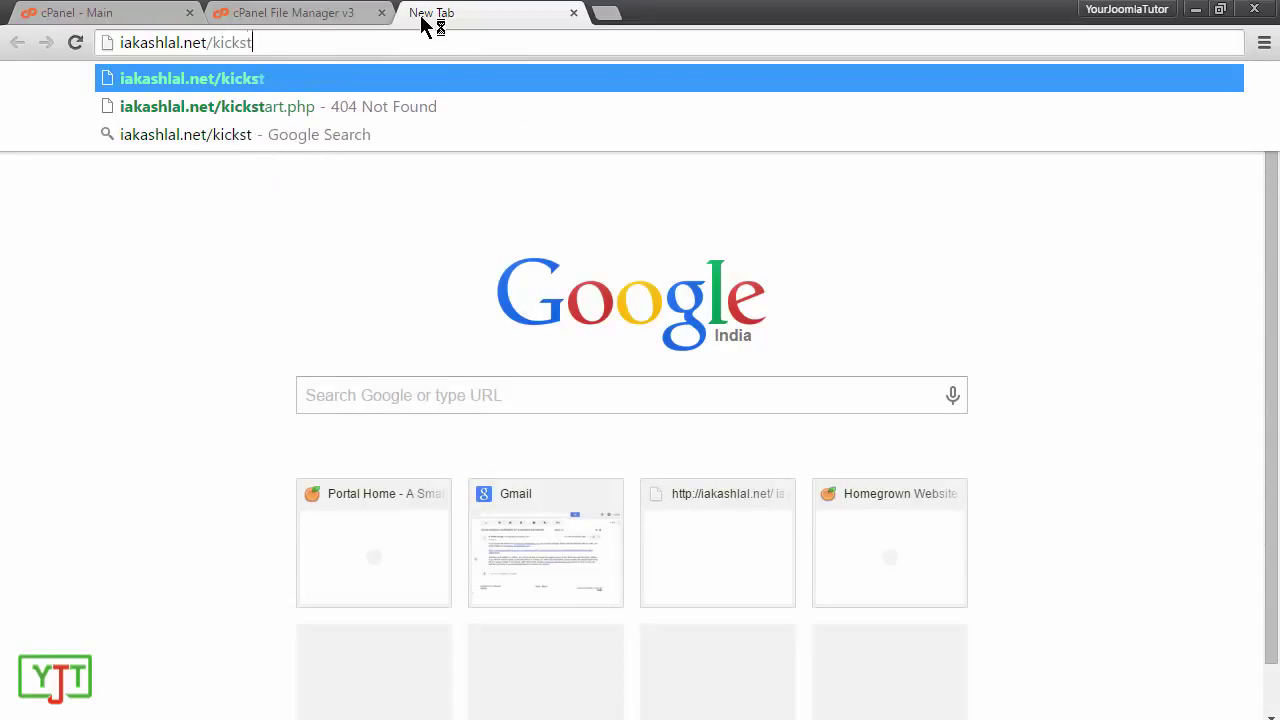
pyautogui.write('art.php')
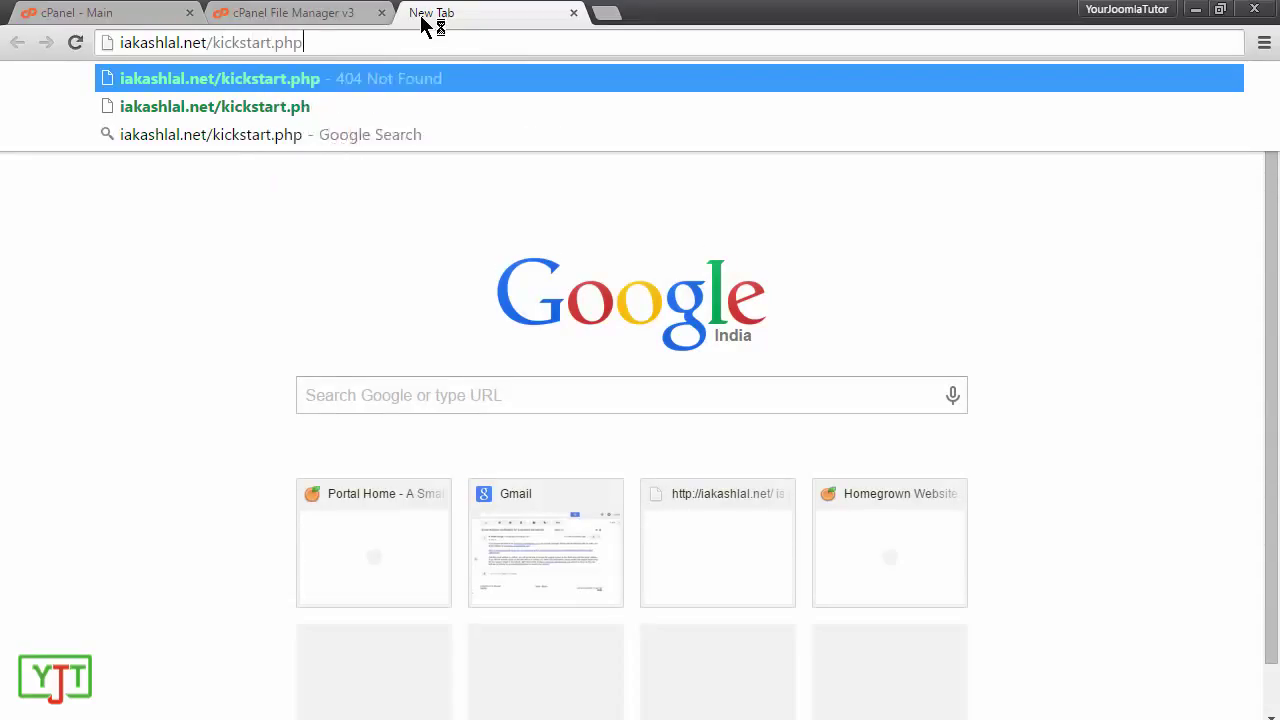
# Step: Load kickstart.php, dismiss its notice, and choose to import the latest Joomla release from a URL
pyautogui.press('Return')
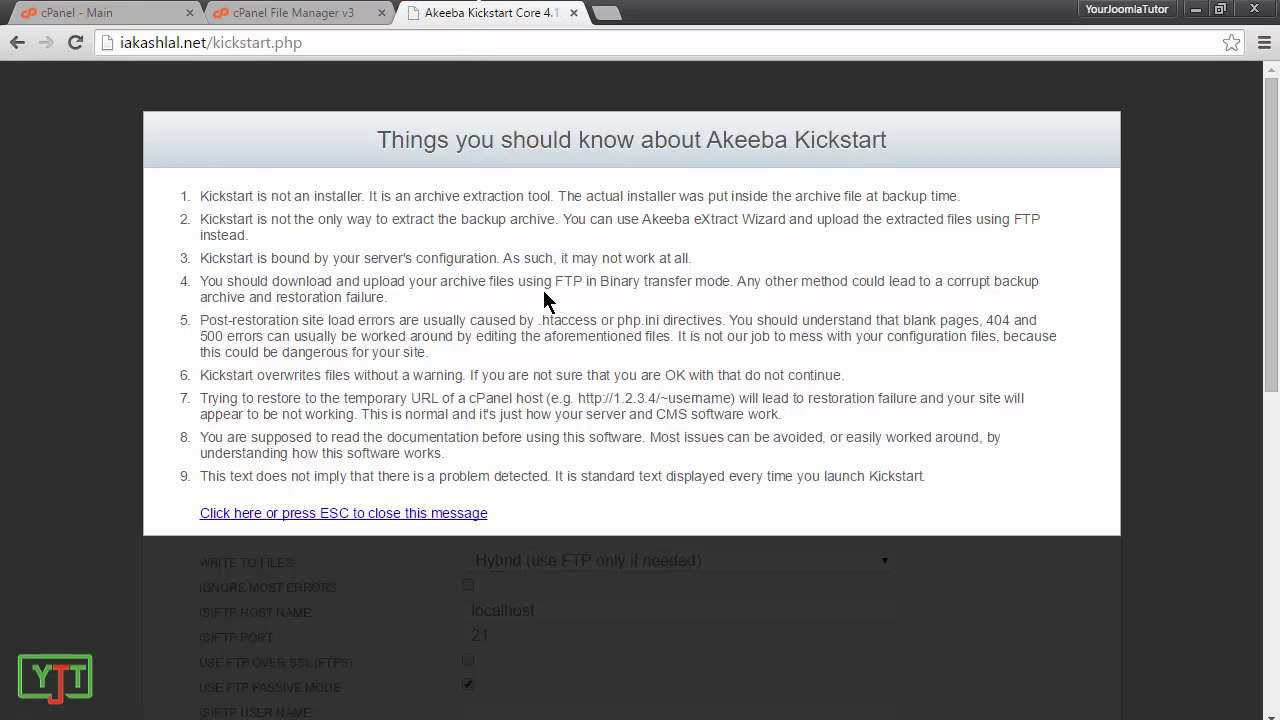
pyautogui.click(311, 515)
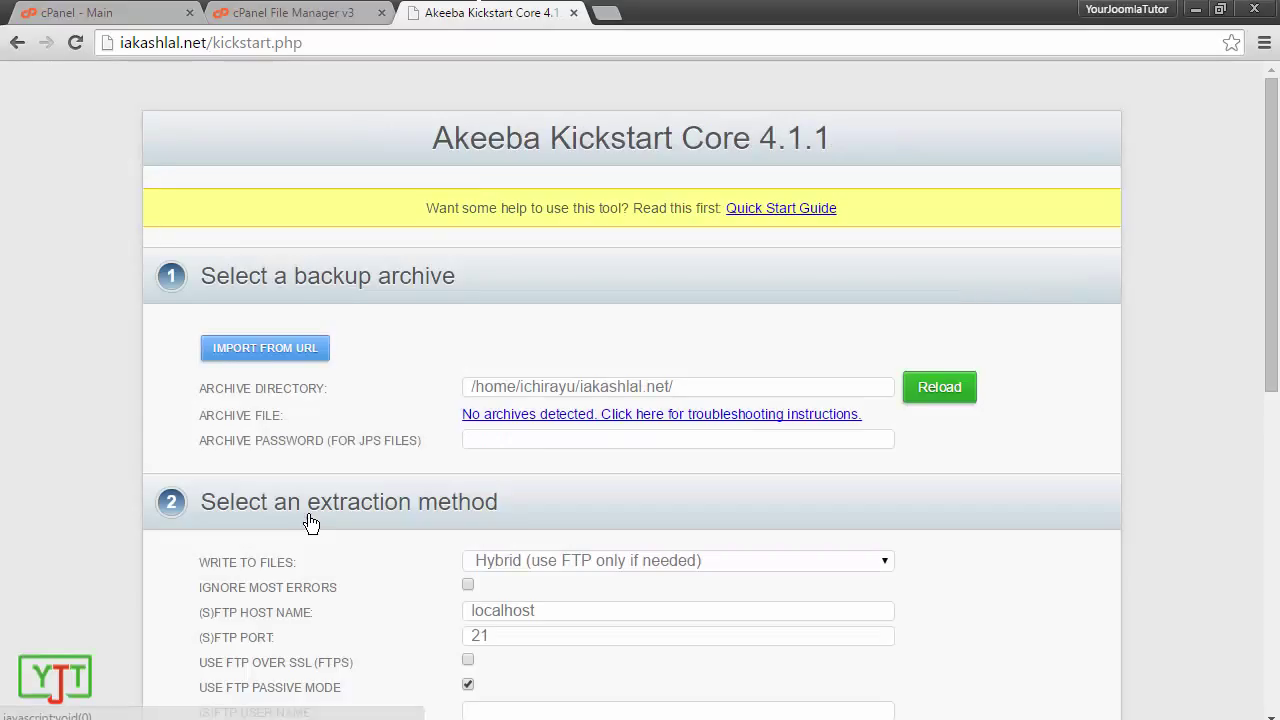
pyautogui.click(251, 362)
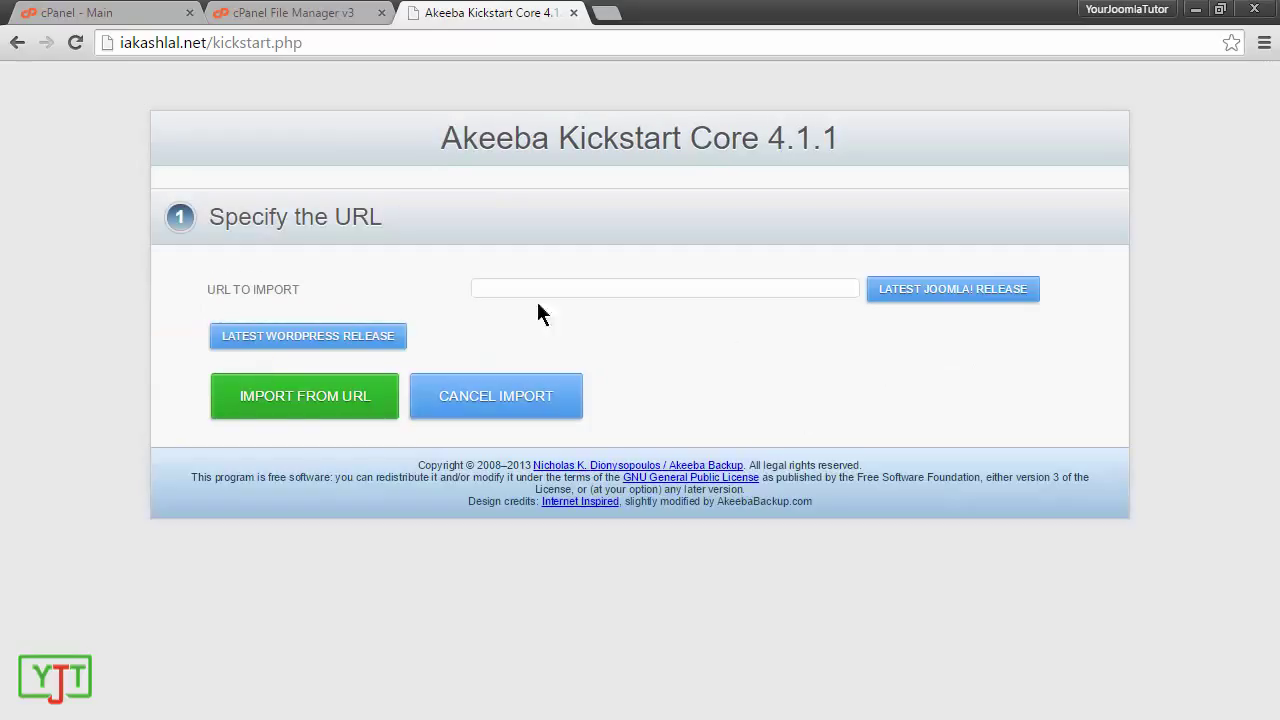
pyautogui.click(518, 291)
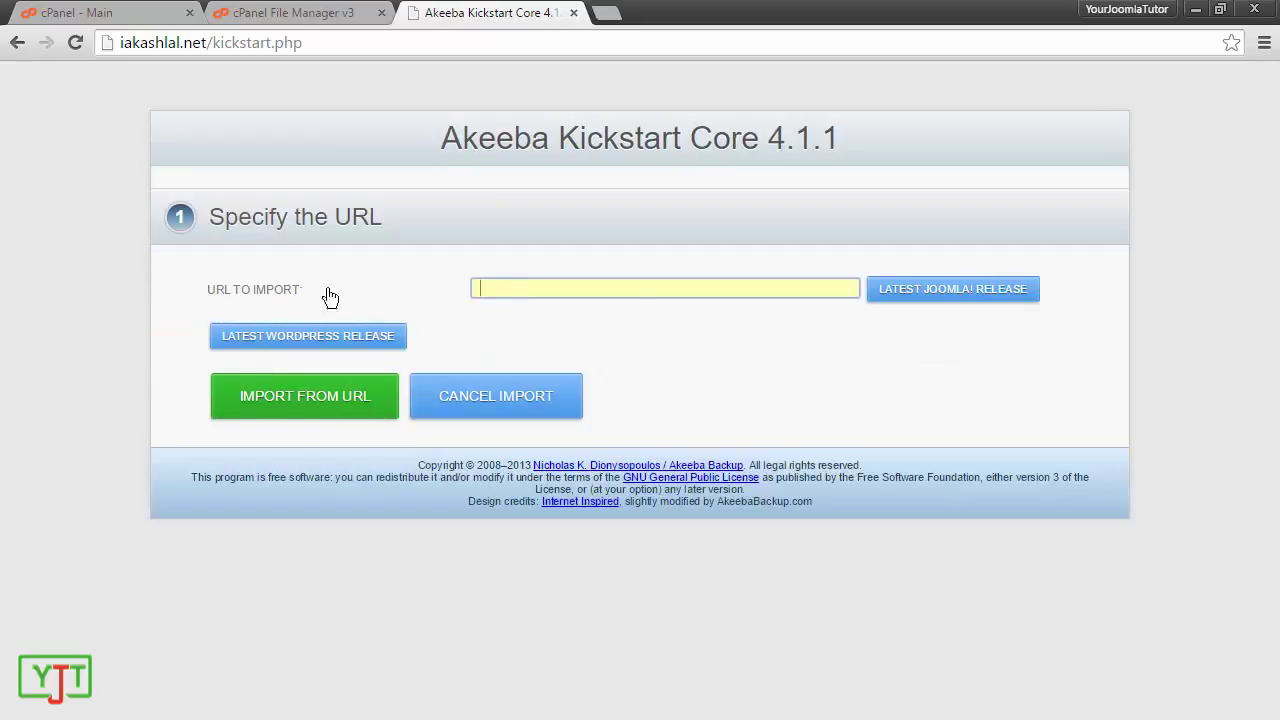
pyautogui.click(946, 294)
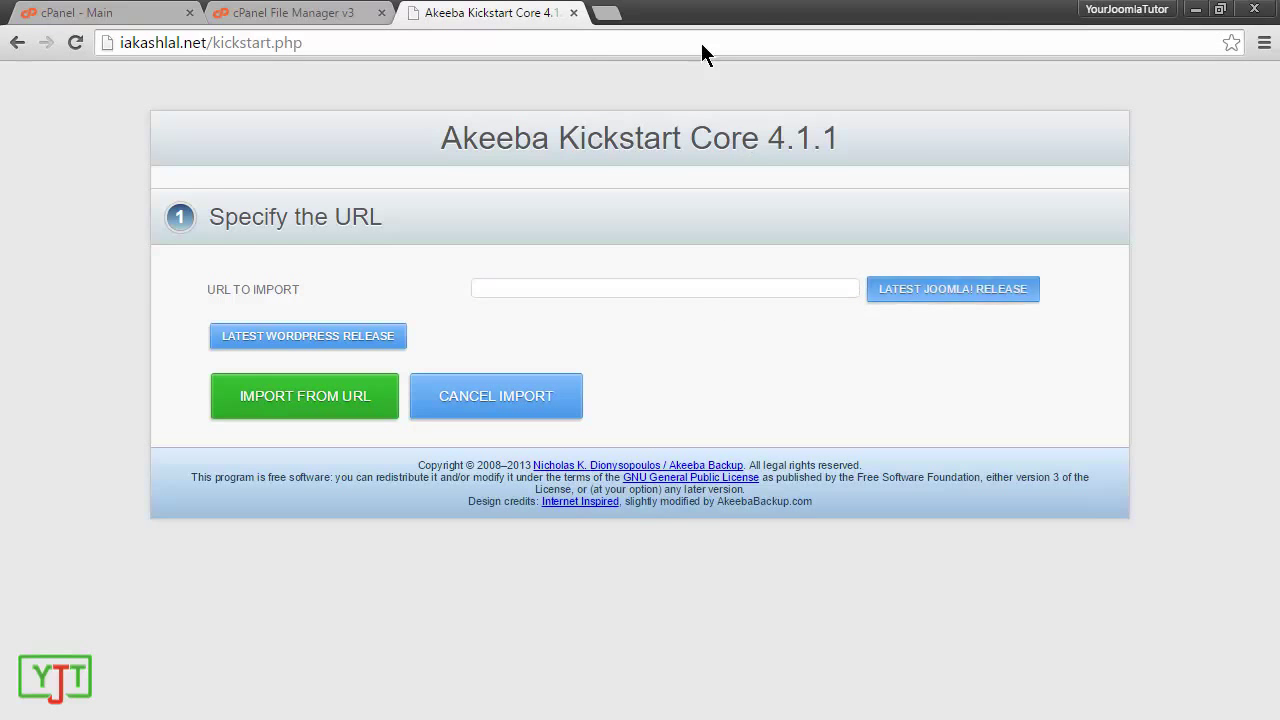
# Step: Copy the Joomla 3.4.3 full package download link from joomla.org and return to Kickstart
pyautogui.click(613, 17)
pyautogui.write('joomla')
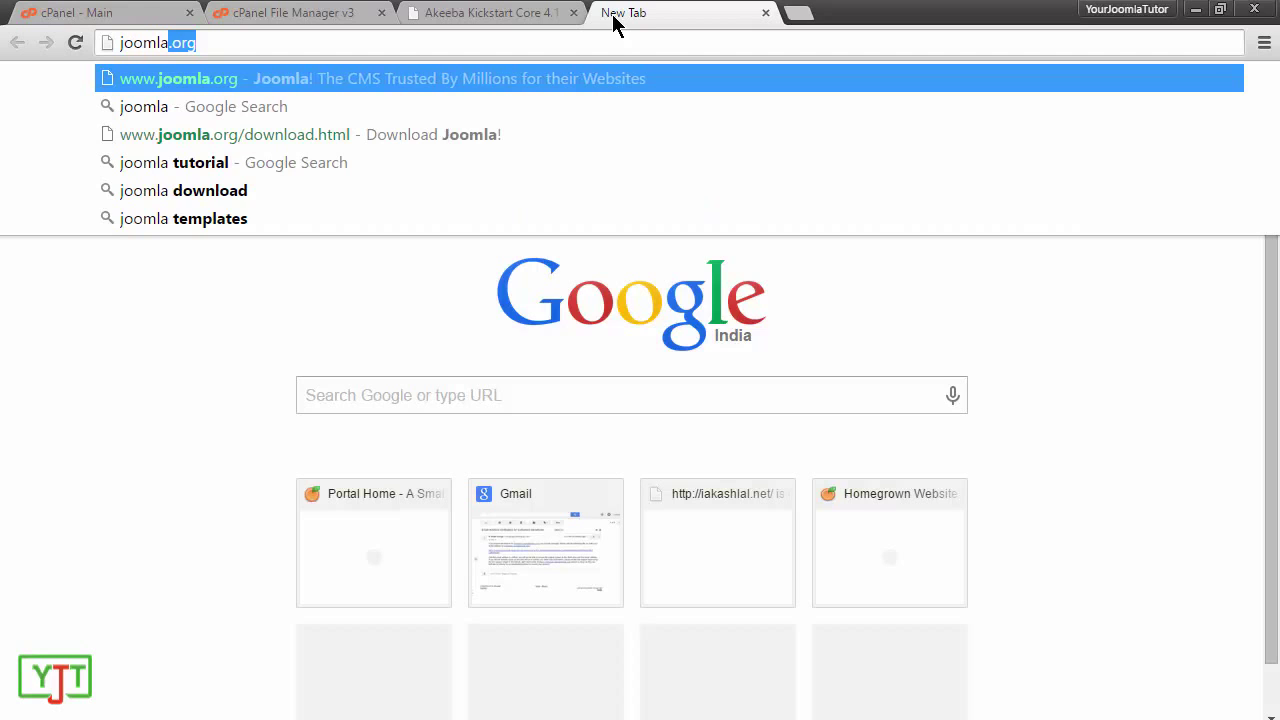
pyautogui.write('.or')
pyautogui.press('Return')
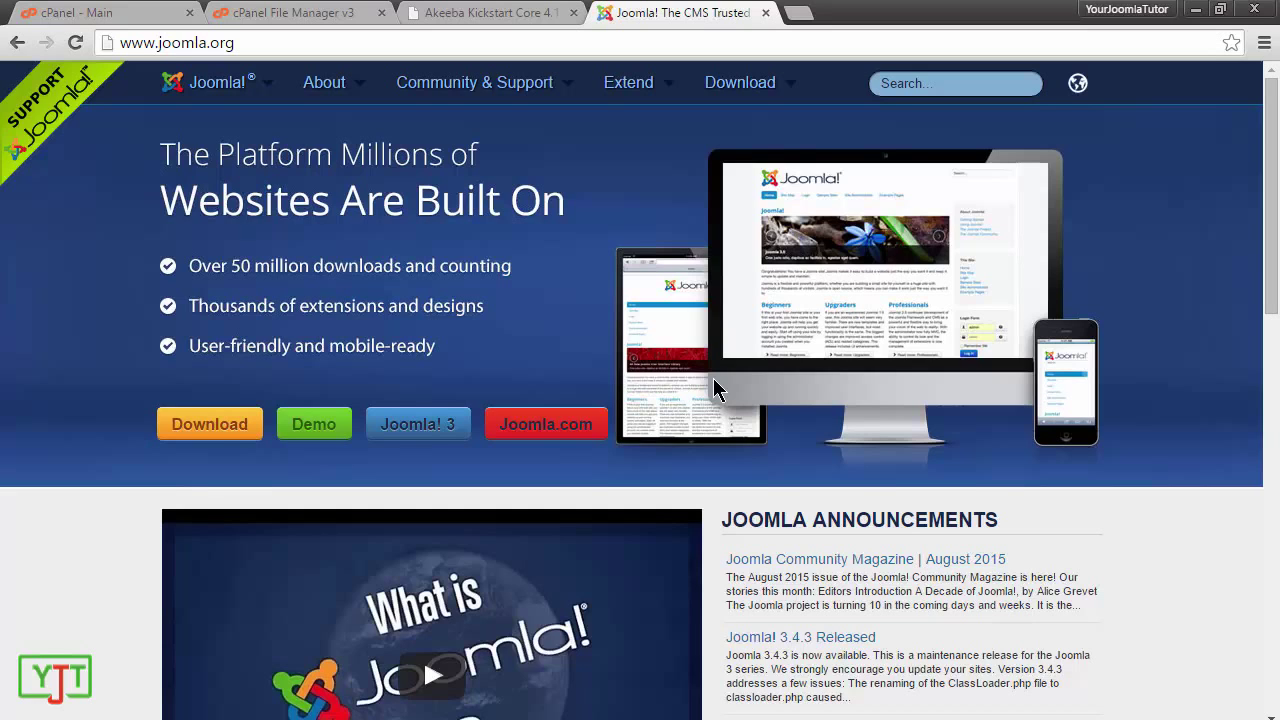
pyautogui.click(220, 428)
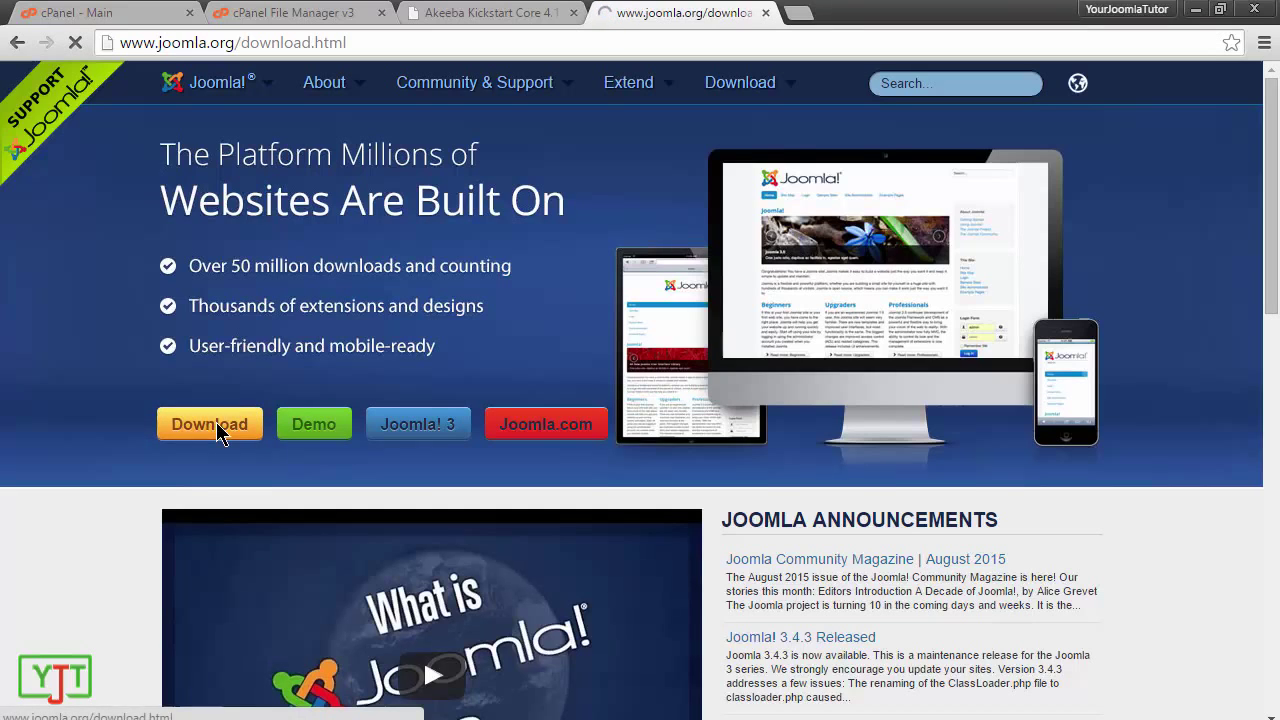
pyautogui.rightClick(580, 292)
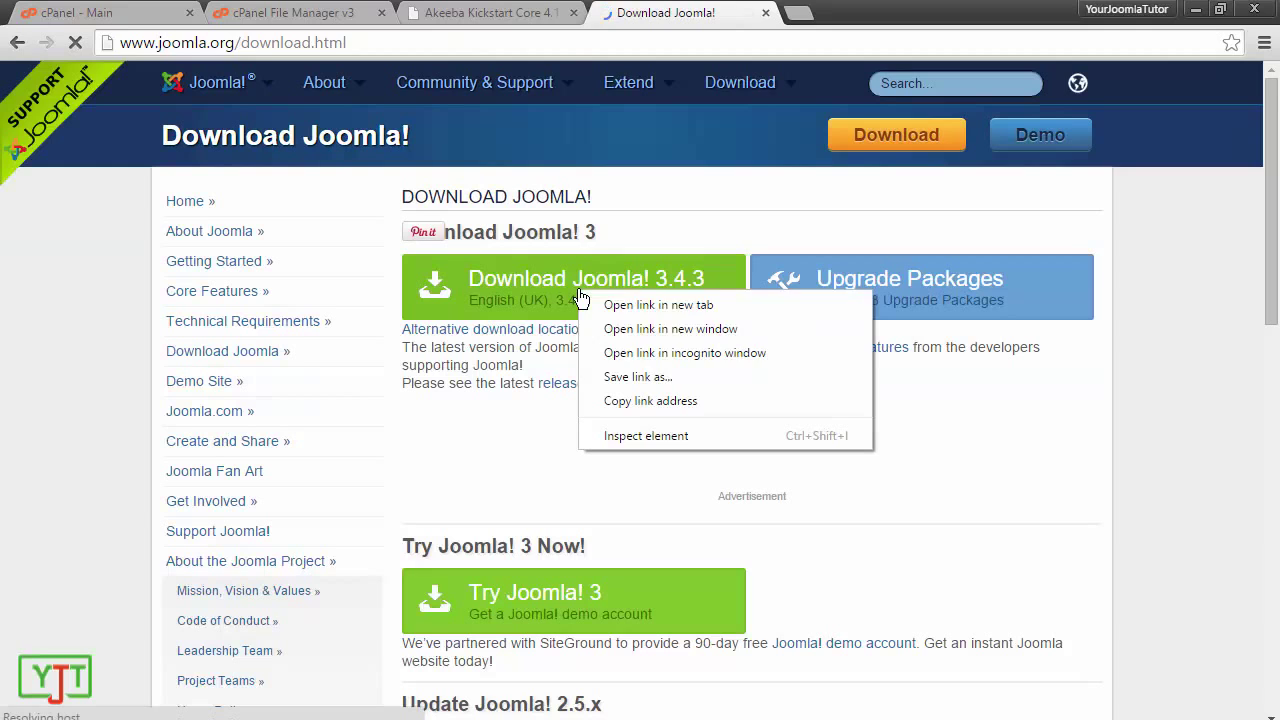
pyautogui.click(650, 400)
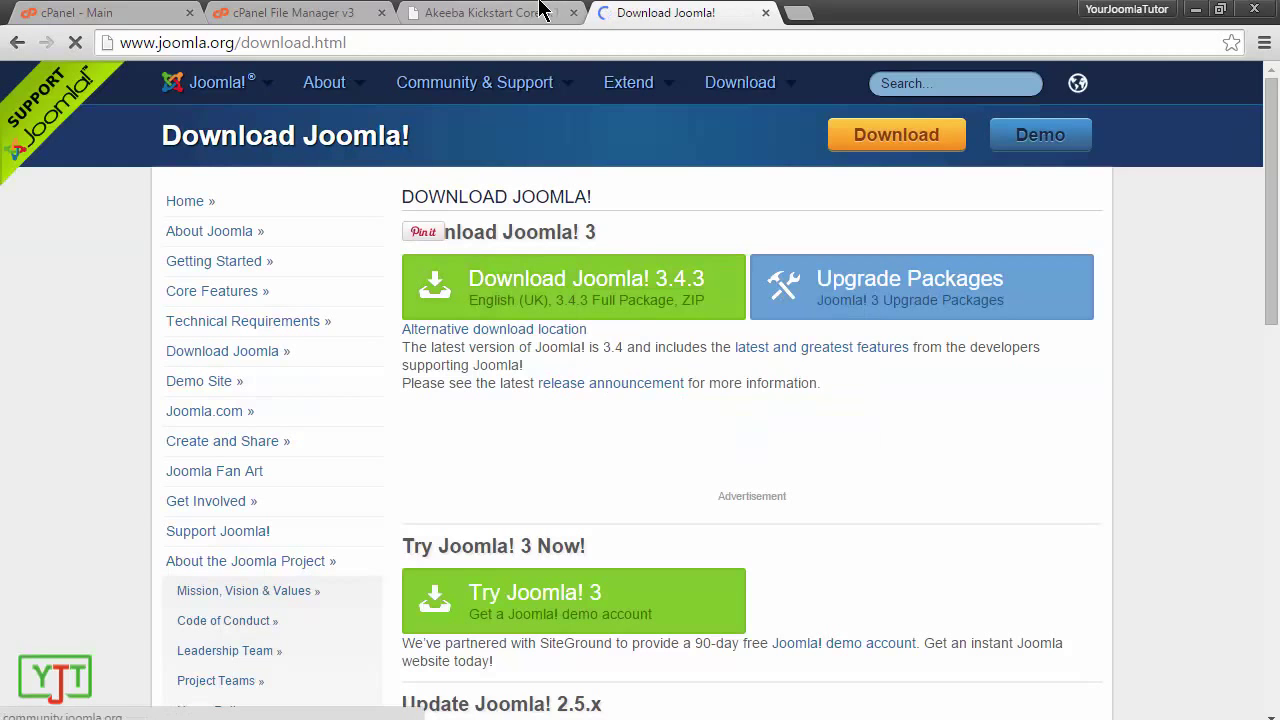
pyautogui.click(490, 12)
# Step: Paste the Joomla 3.4.3 link into URL to Import, run the import, and close the joomla.org tab
pyautogui.rightClick(568, 287)
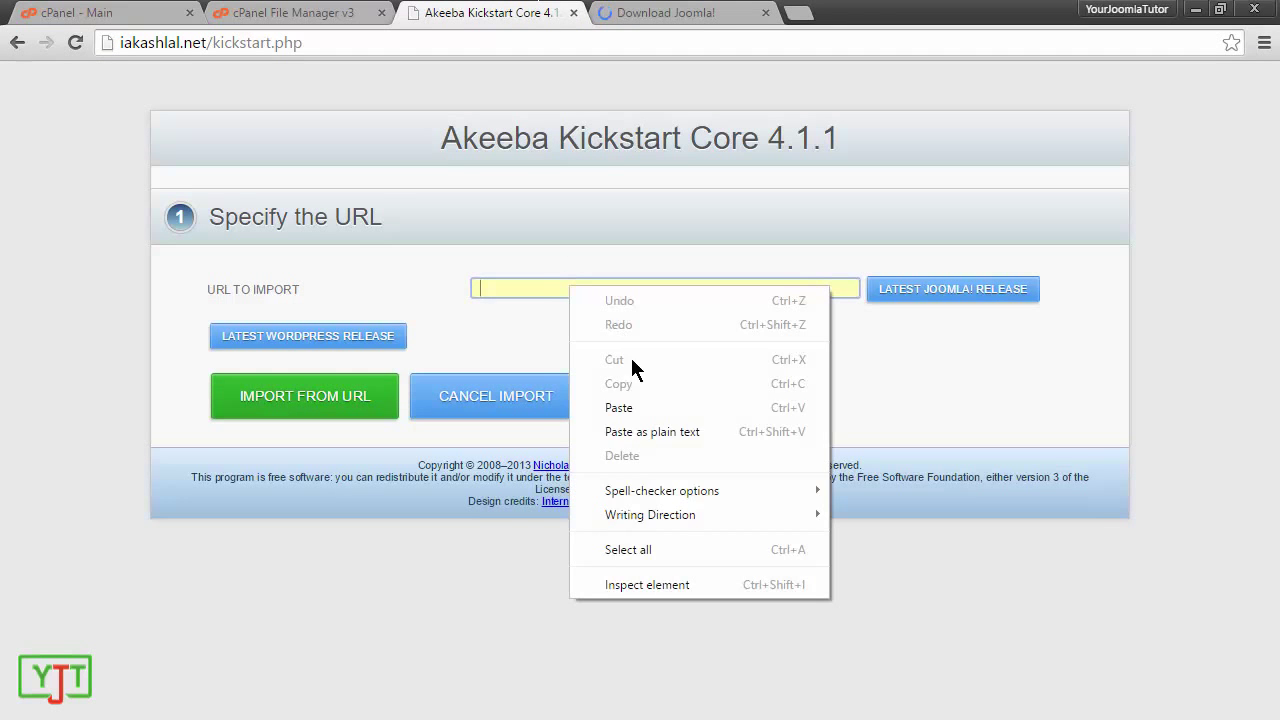
pyautogui.click(646, 434)
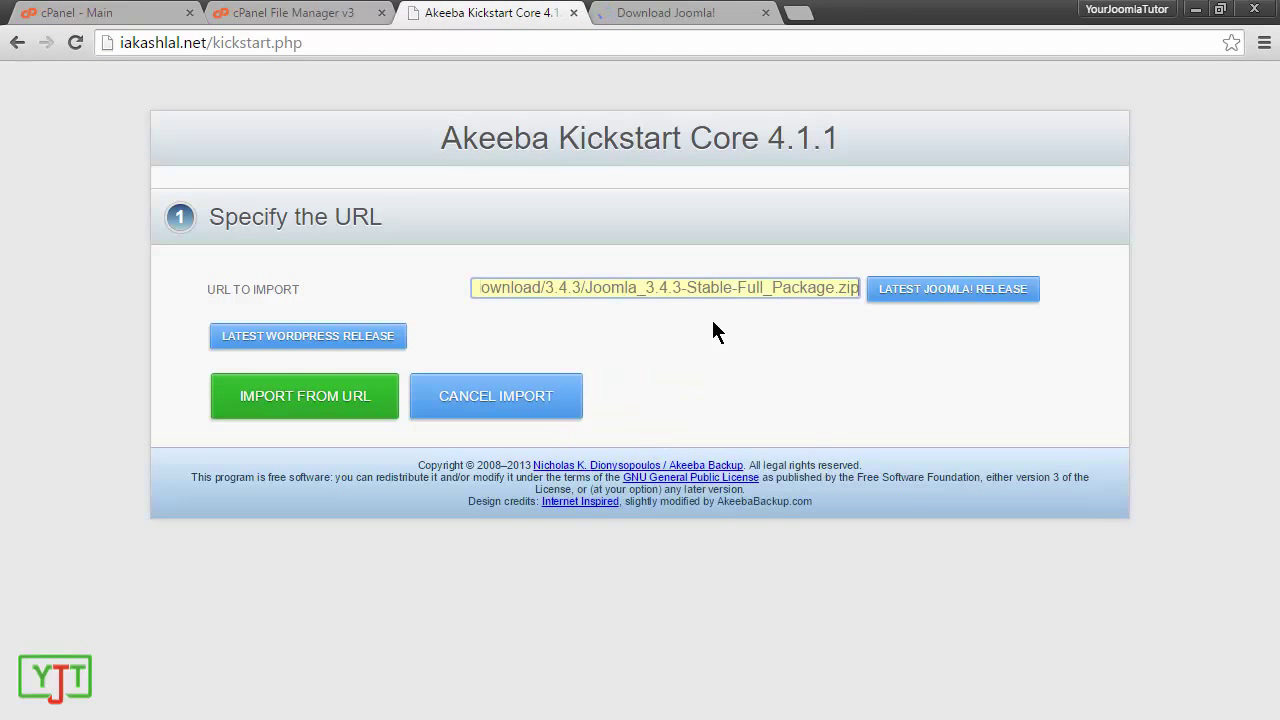
pyautogui.click(322, 405)
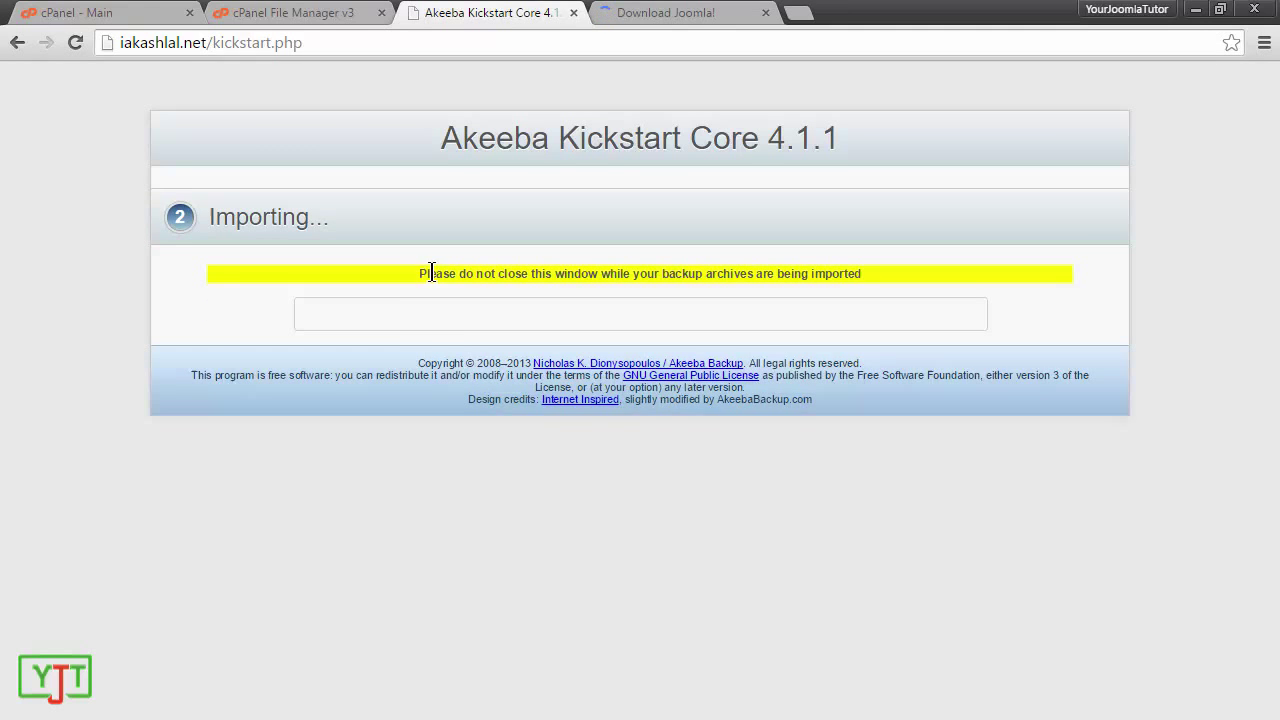
pyautogui.click(694, 12)
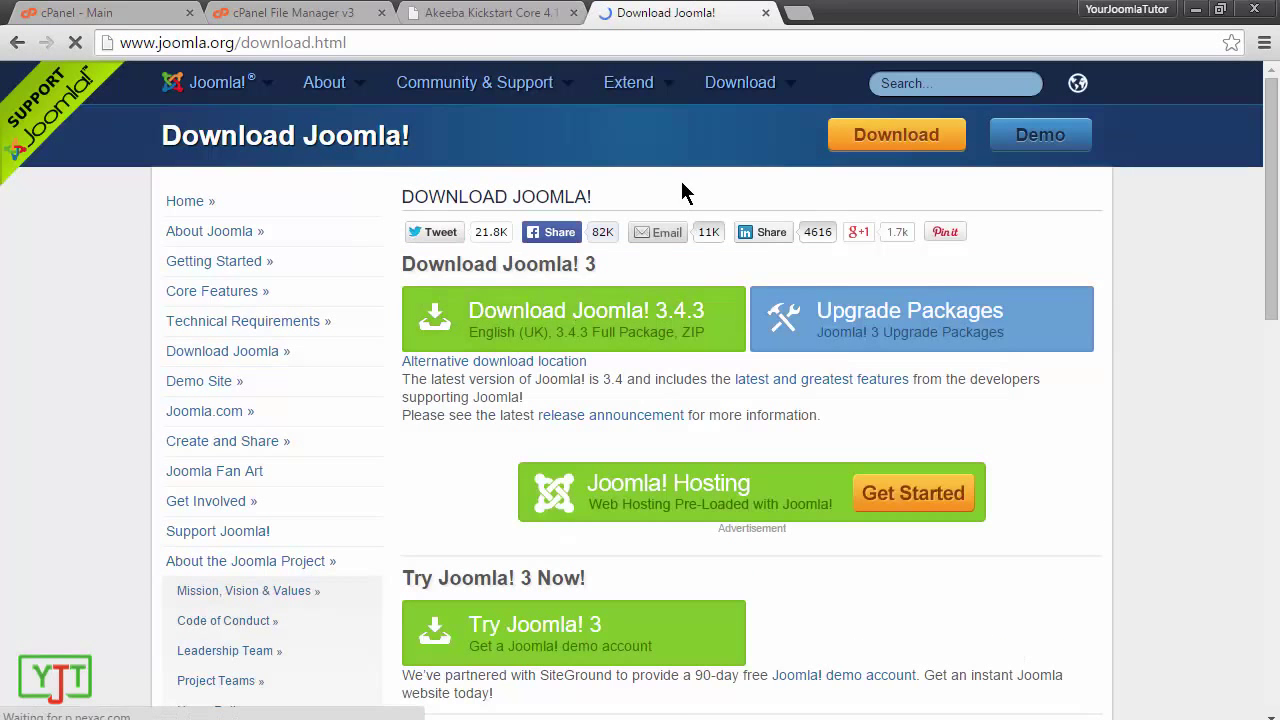
pyautogui.click(480, 12)
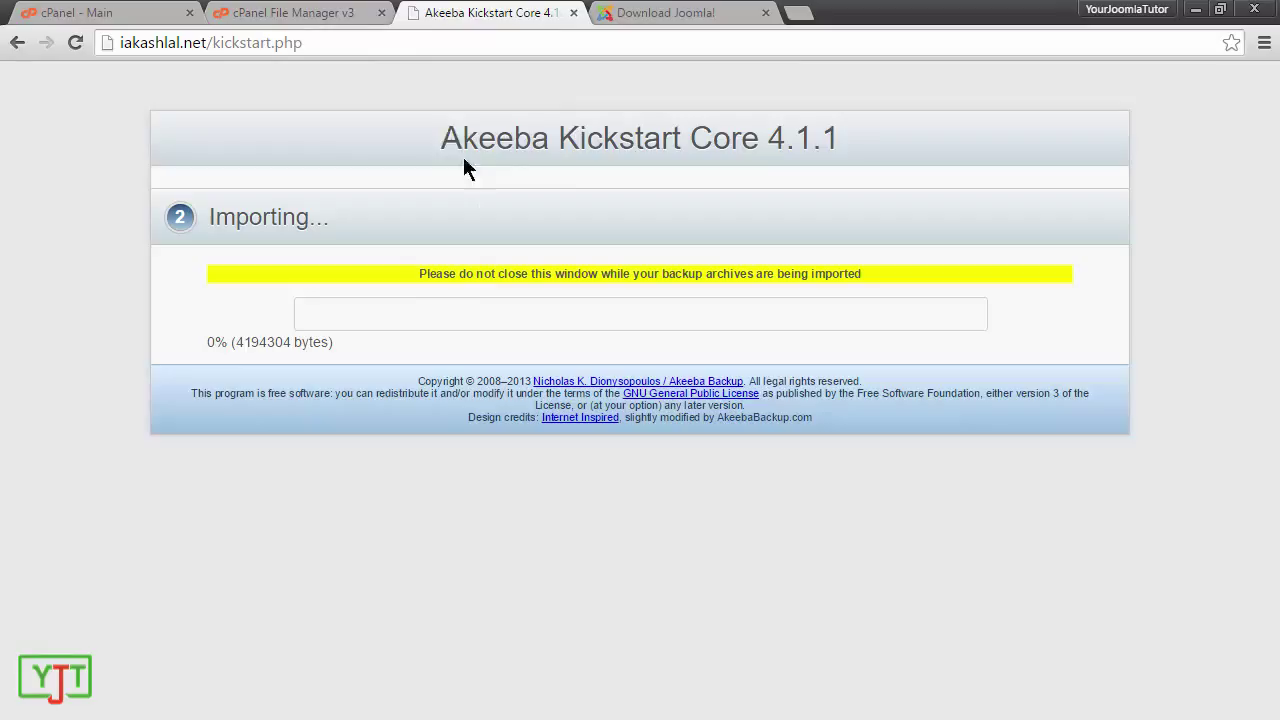
pyautogui.click(766, 12)
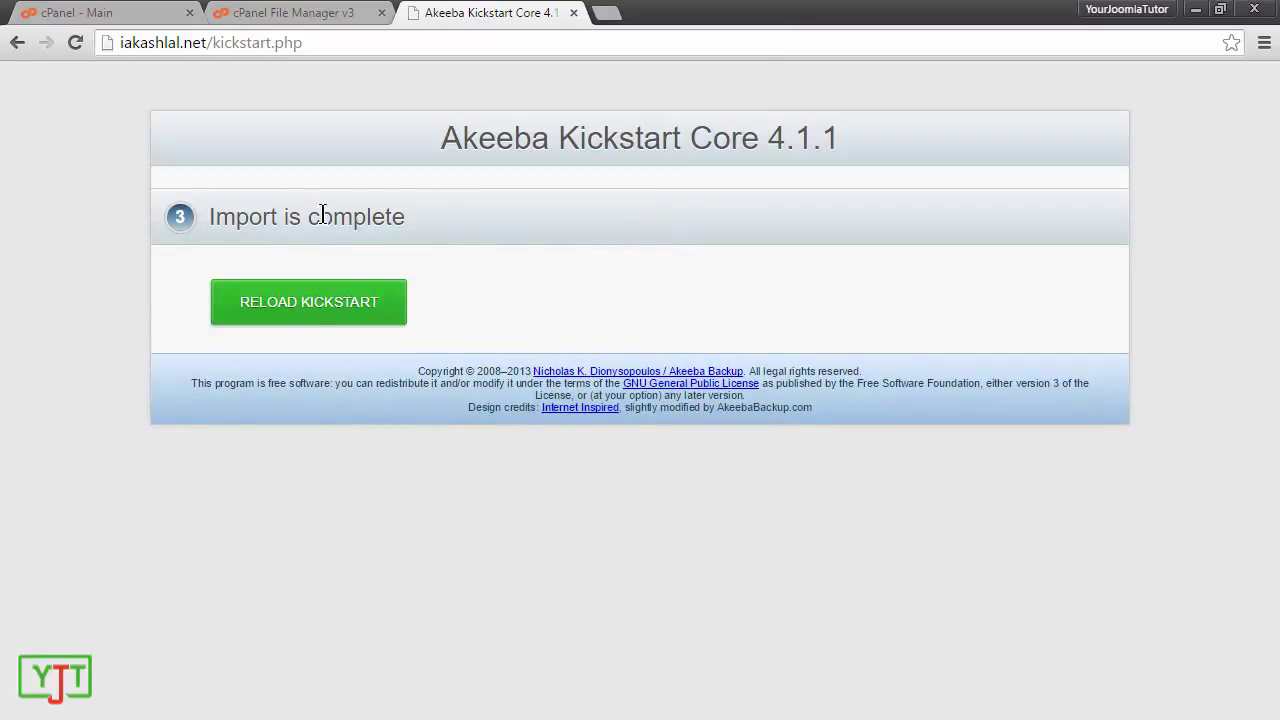
# Step: Reload Kickstart and extract the Joomla archive with Write to Files set to Directly
pyautogui.click(310, 330)
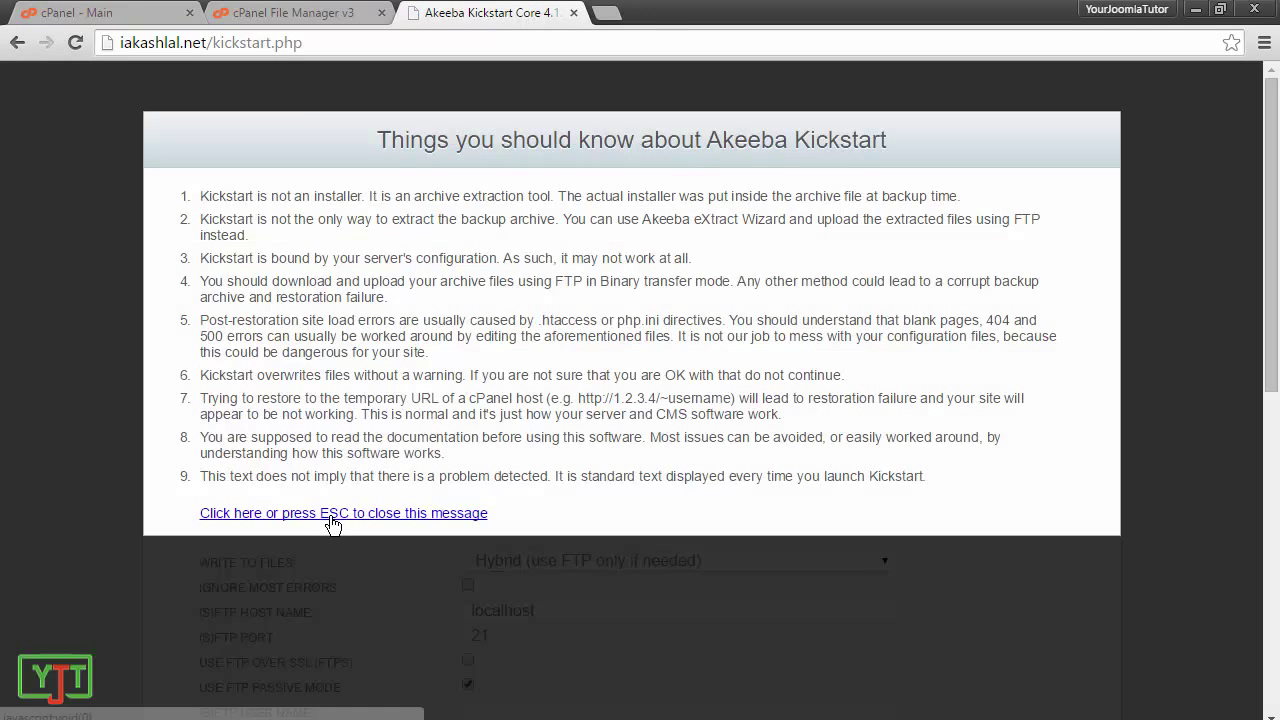
pyautogui.click(332, 514)
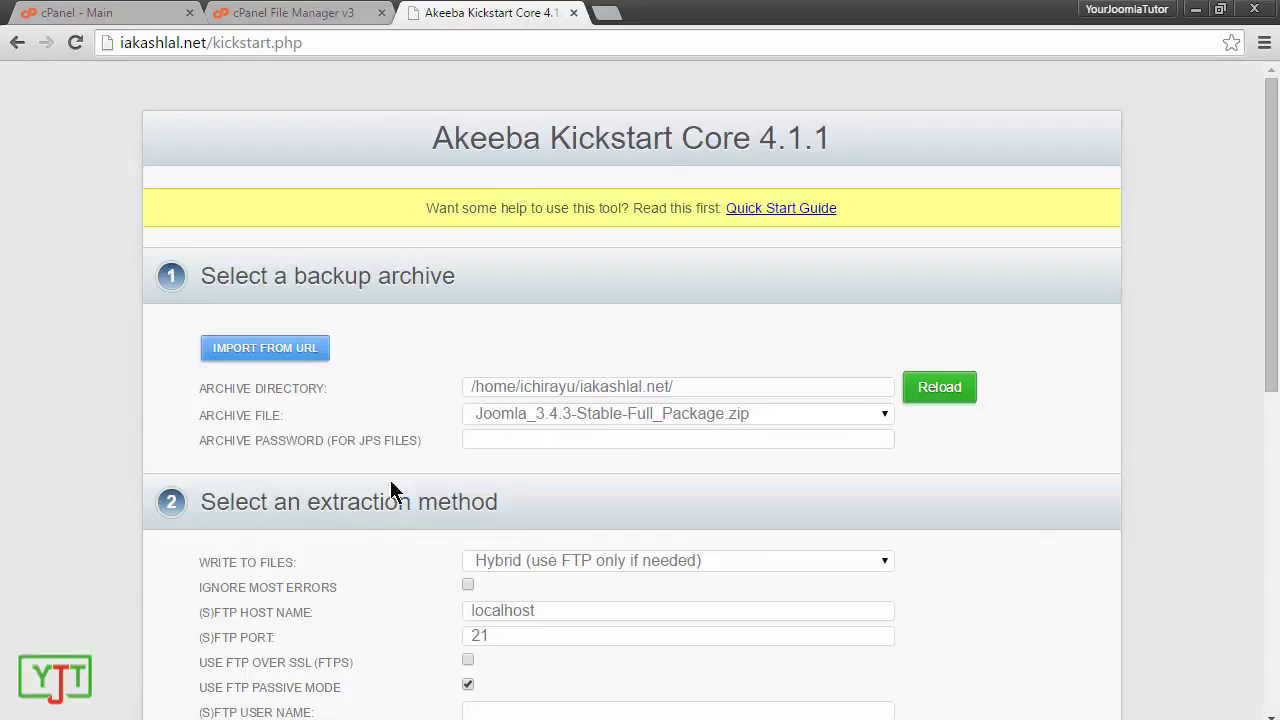
pyautogui.scroll(-3, 630, 430)
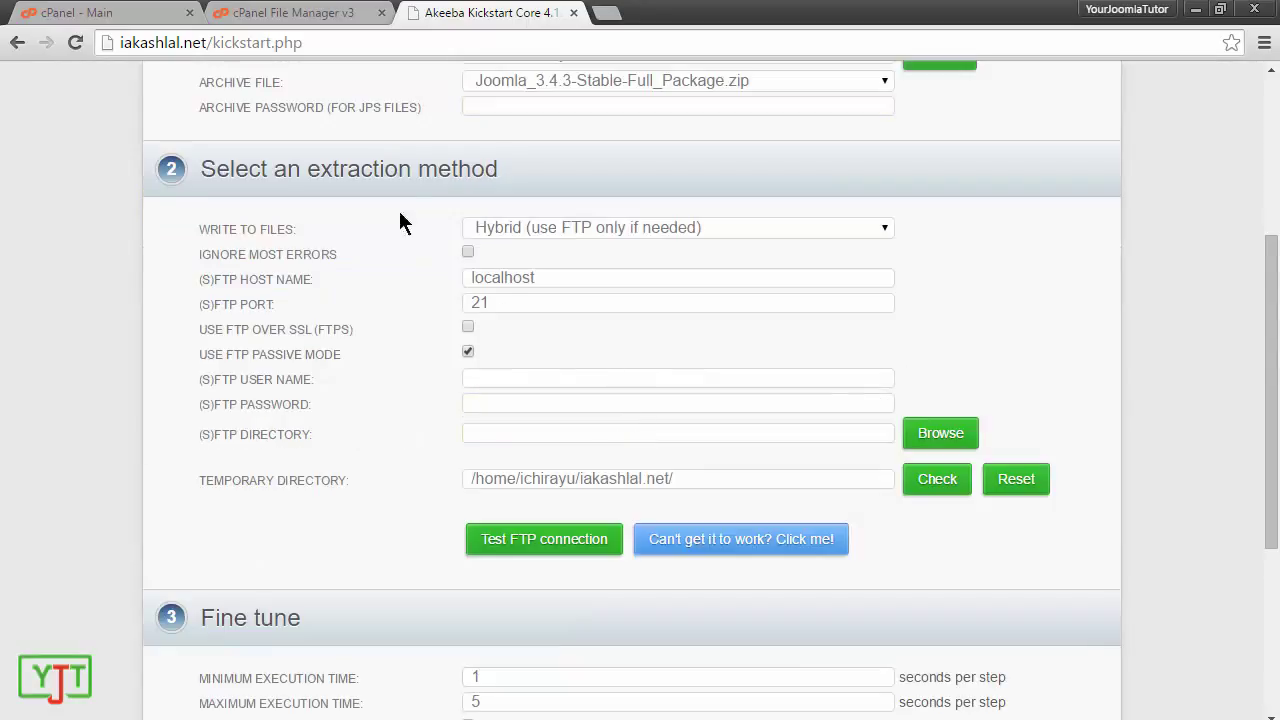
pyautogui.click(537, 228)
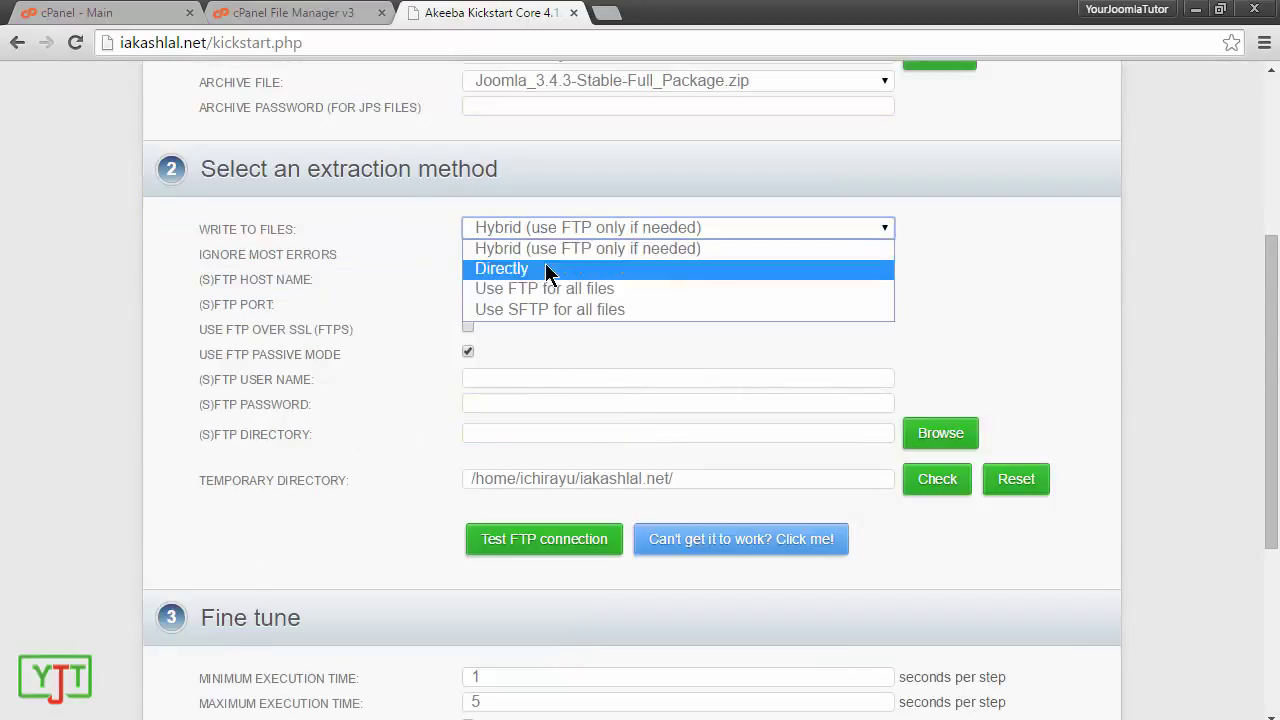
pyautogui.click(546, 271)
pyautogui.scroll(-1, 1271, 480)
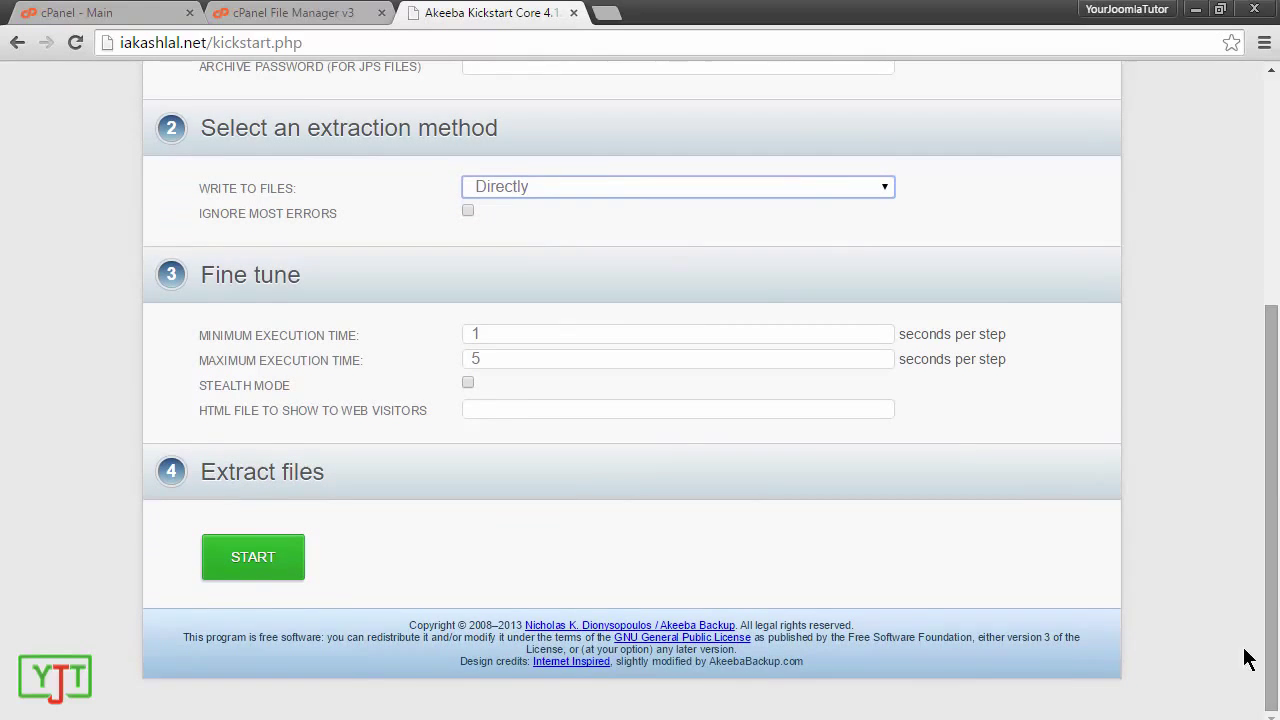
pyautogui.click(262, 562)
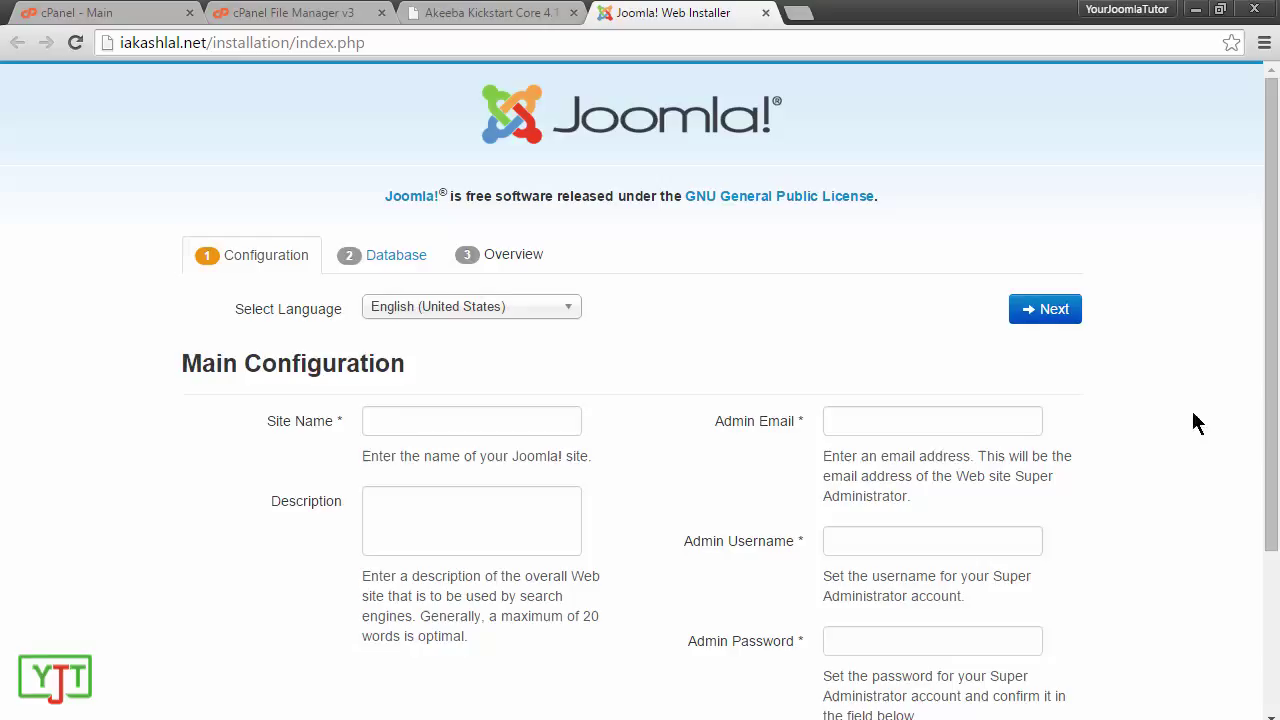
# Step: Enter site name 'My marketing website' and description 'Taking your marketing to the next level'
pyautogui.click(421, 418)
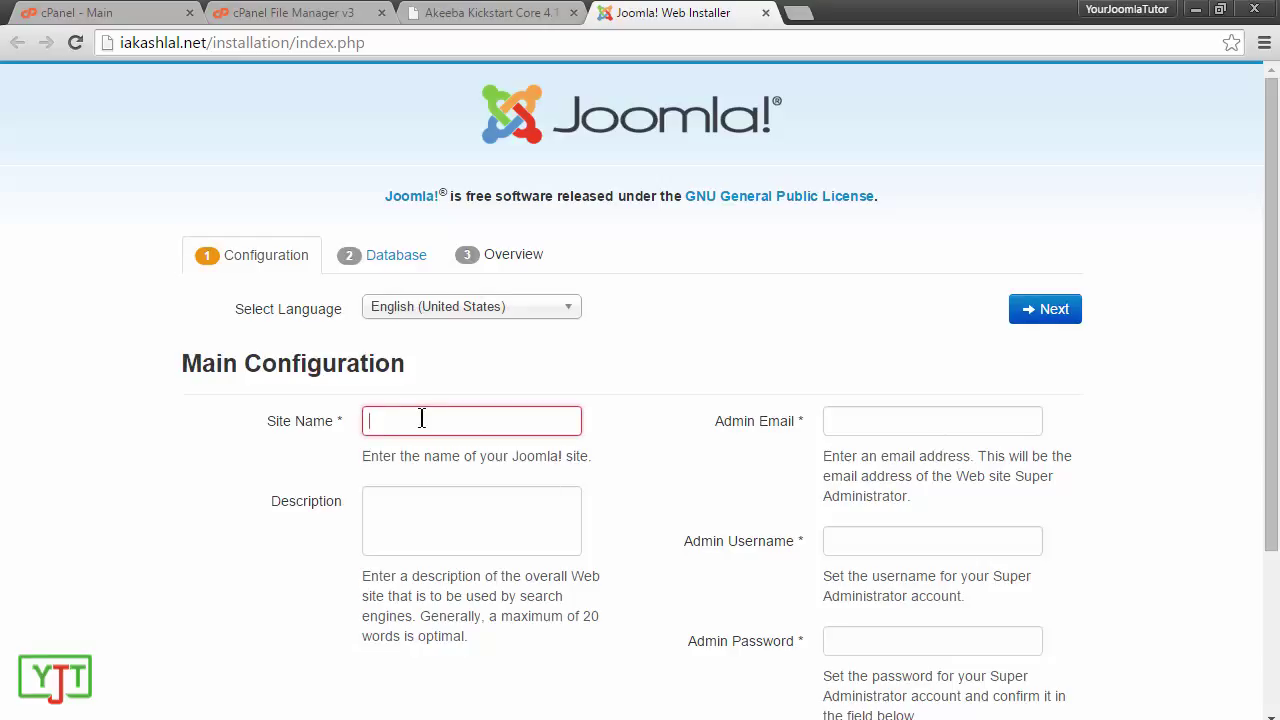
pyautogui.write('My mar')
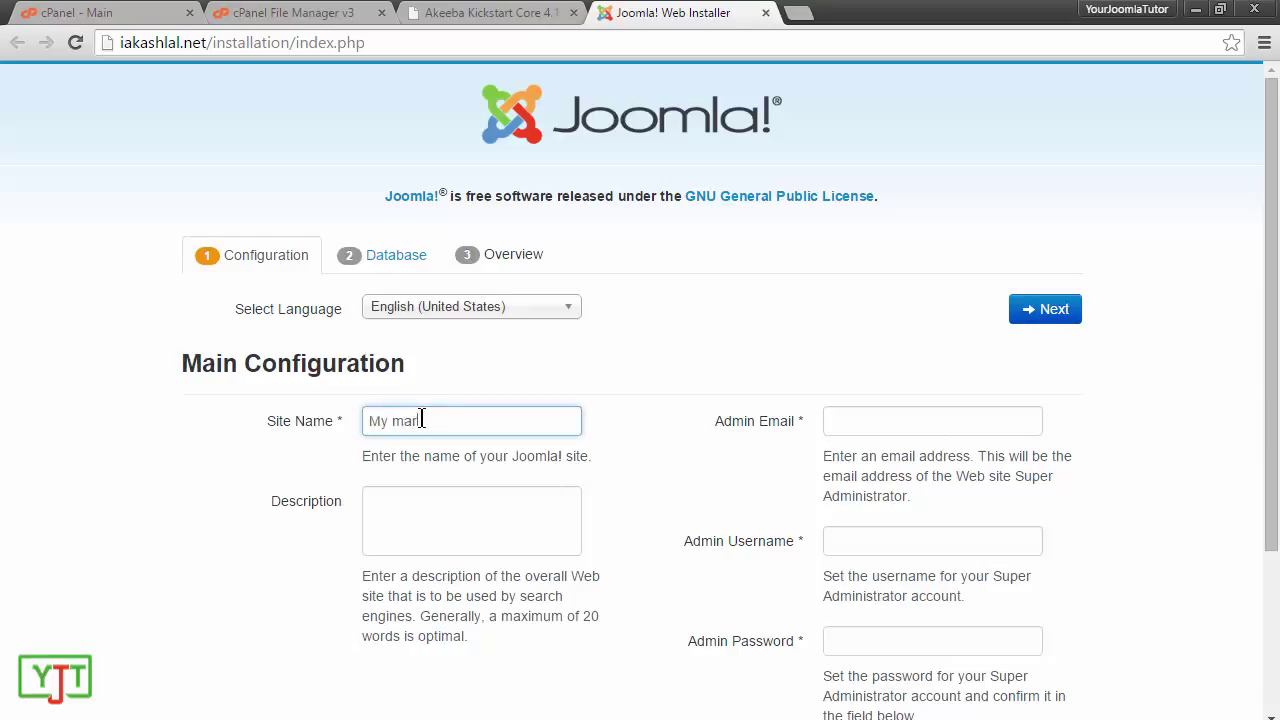
pyautogui.write('keting website')
pyautogui.press('Tab')
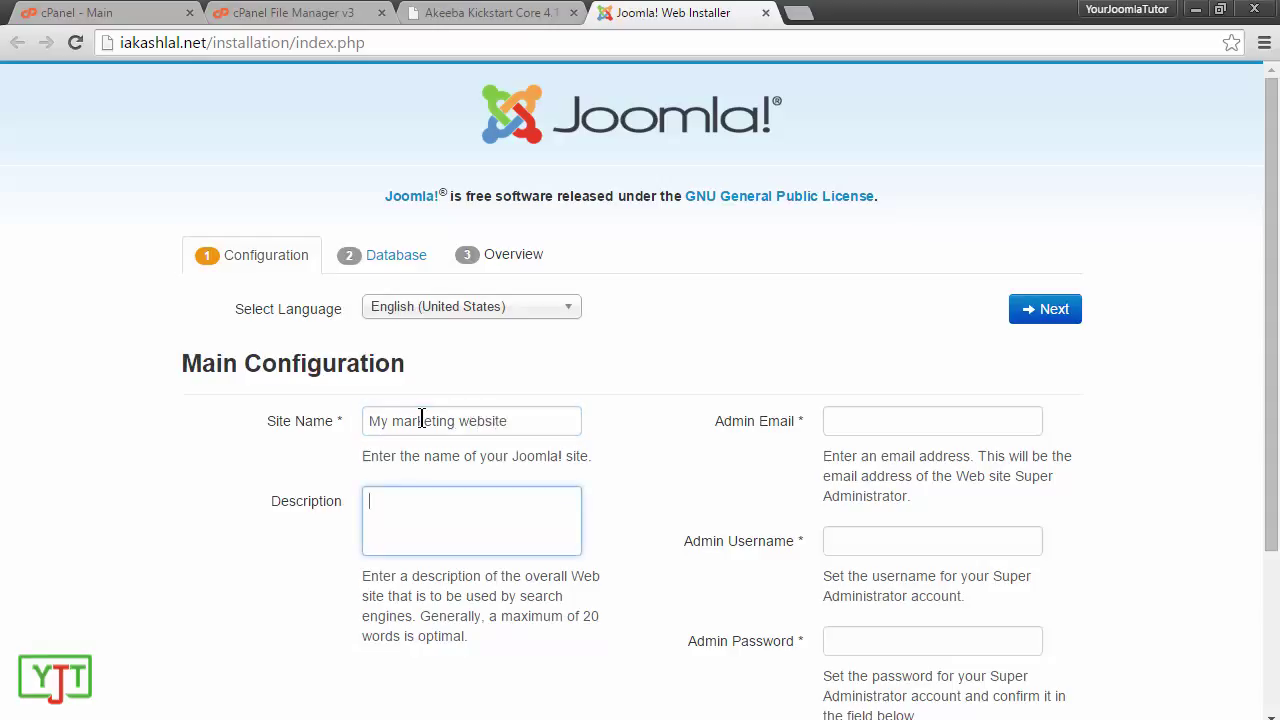
pyautogui.write('Taking your marke')
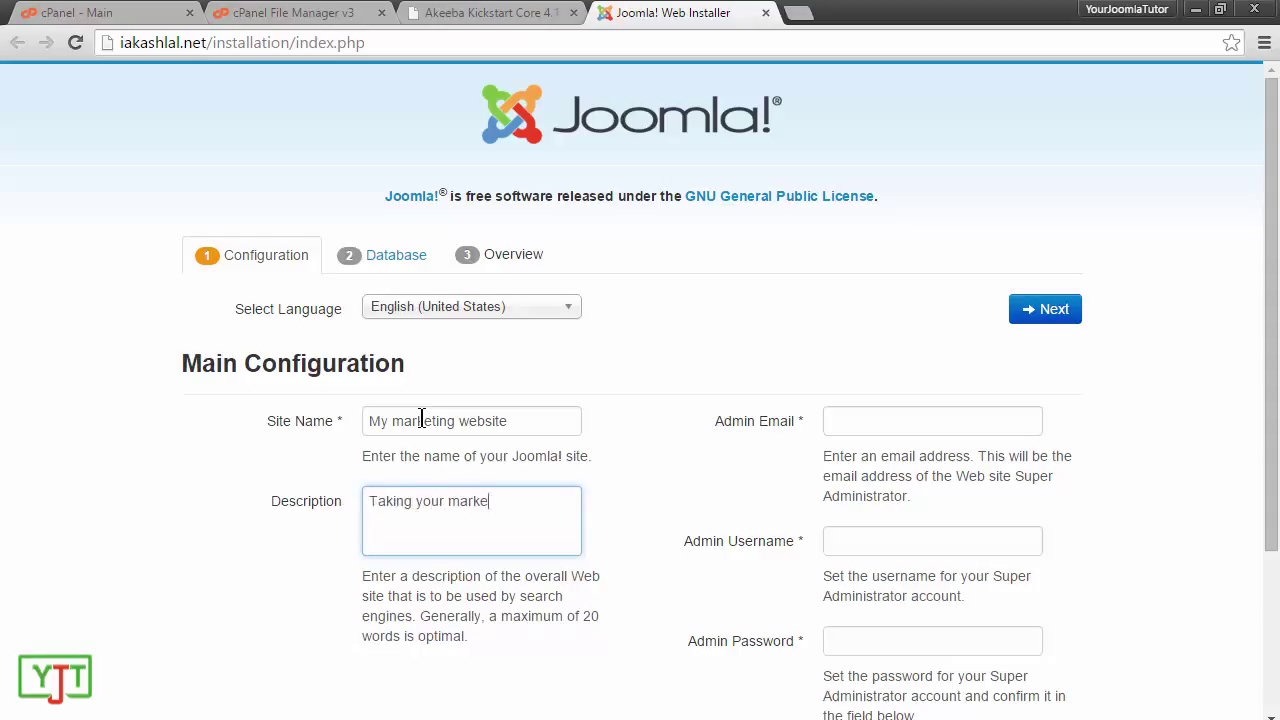
pyautogui.write('ting to the next level')
# Step: Fill in the admin e-mail, username and matching password, then continue to Database Configuration
pyautogui.click(862, 426)
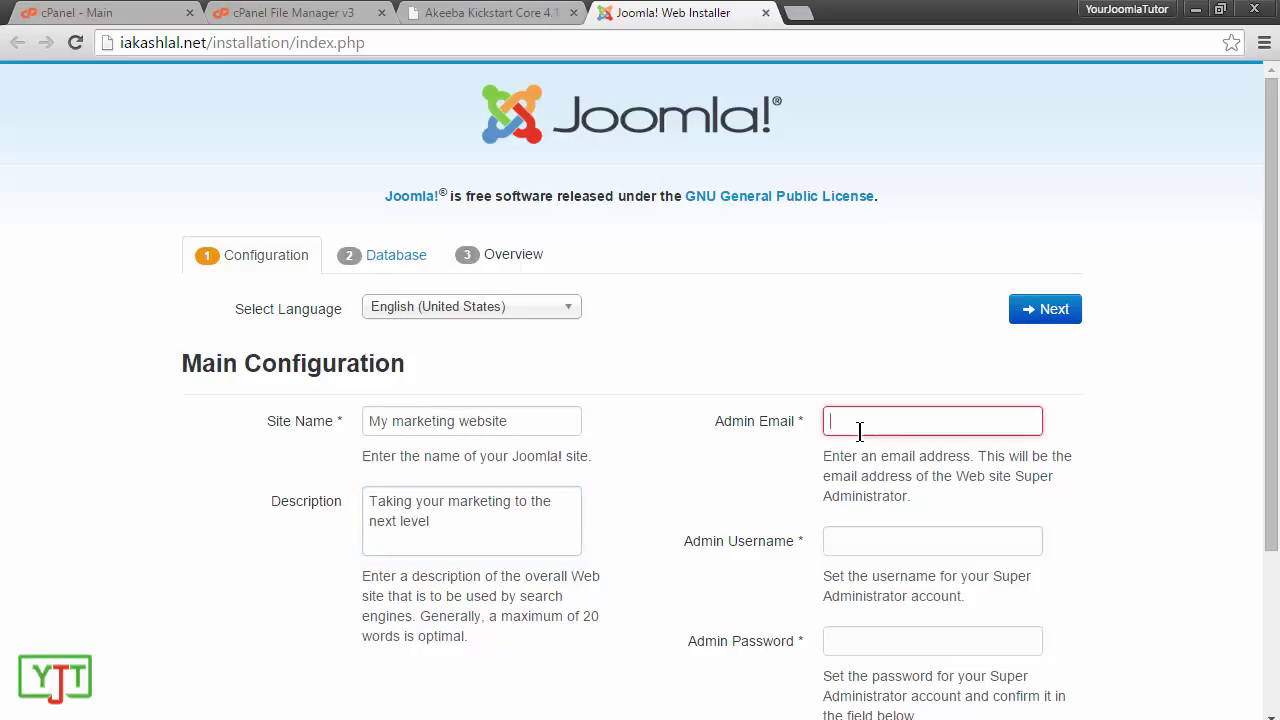
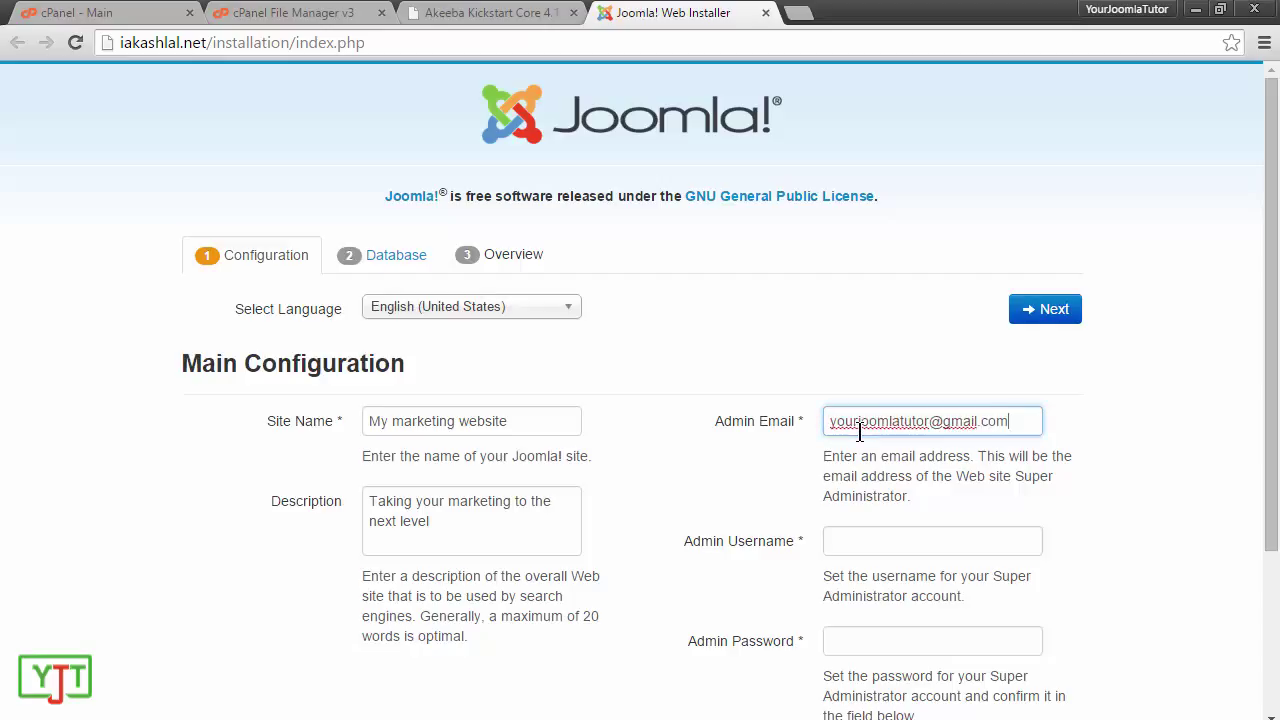
pyautogui.press('Tab')
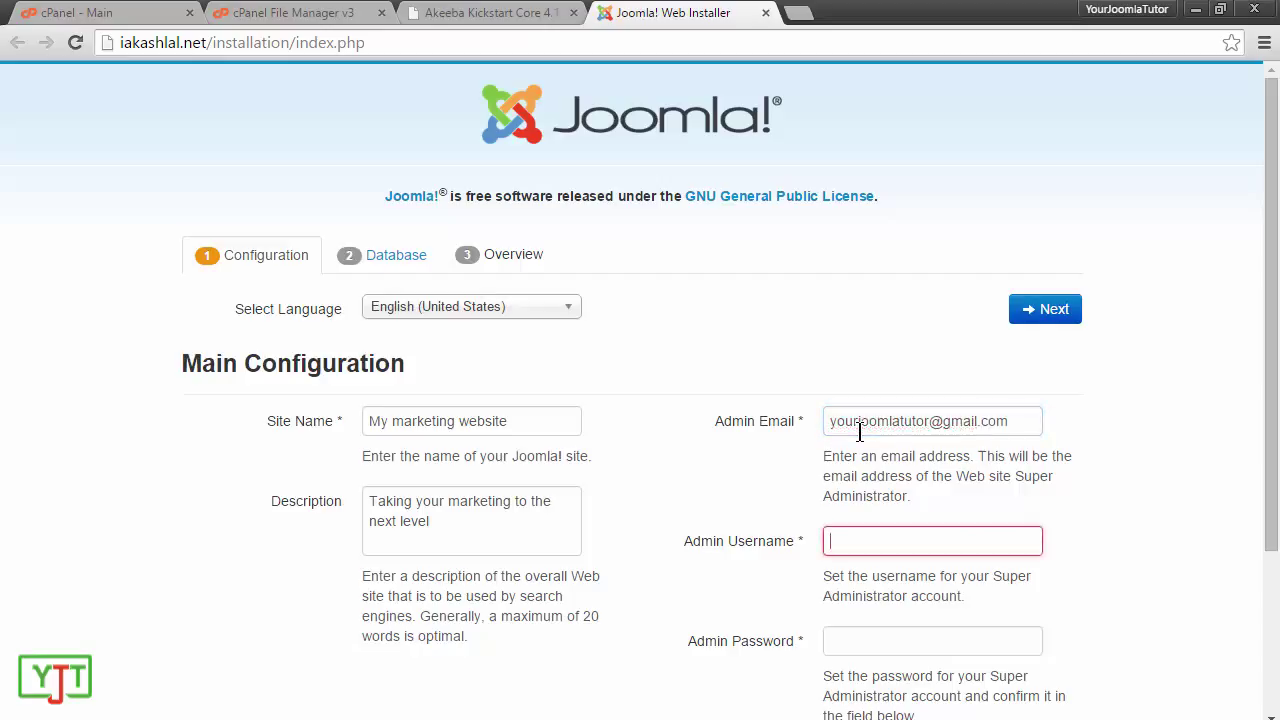
pyautogui.write('you')
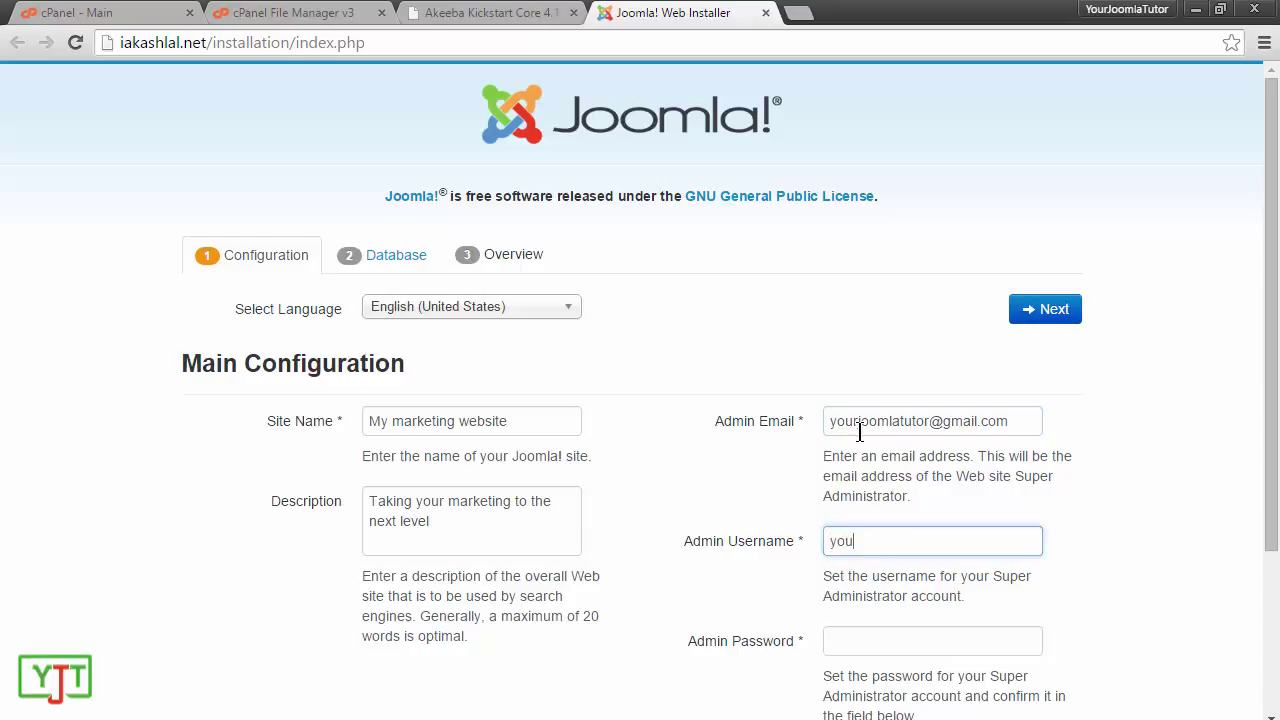
pyautogui.write('rJoomlaTutor')
pyautogui.press('Tab')
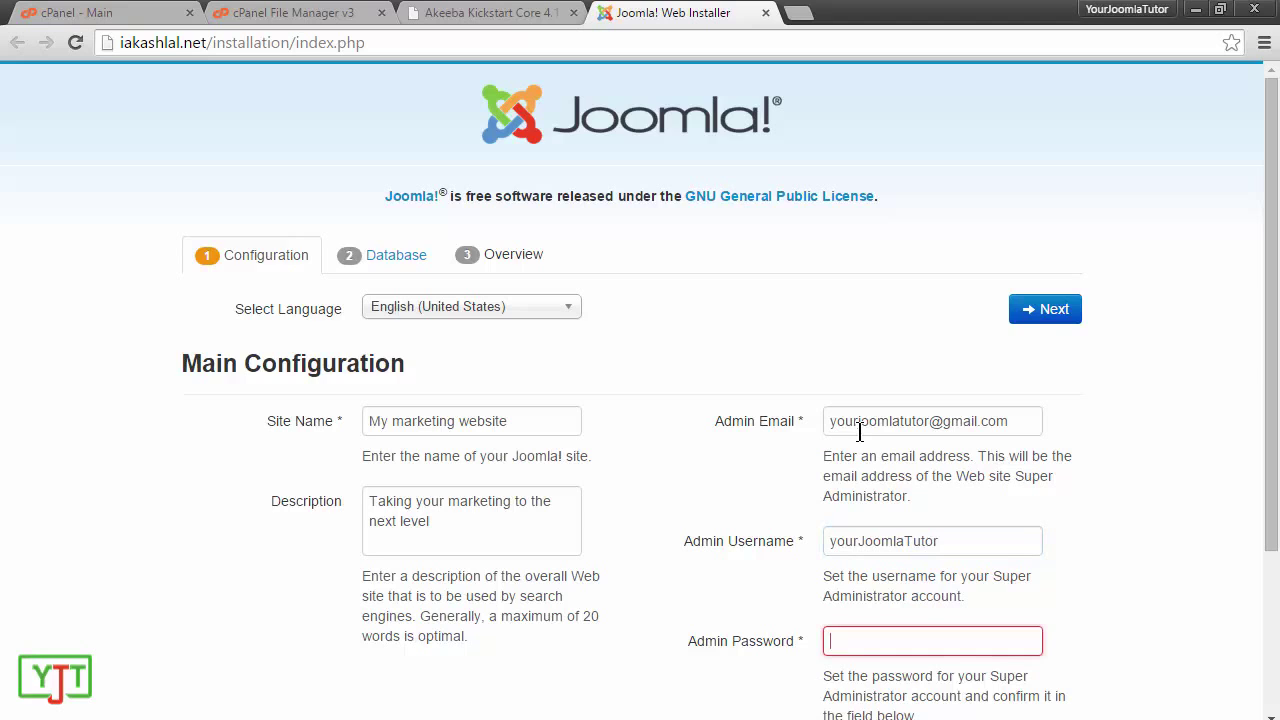
pyautogui.write('•••••••••••••')
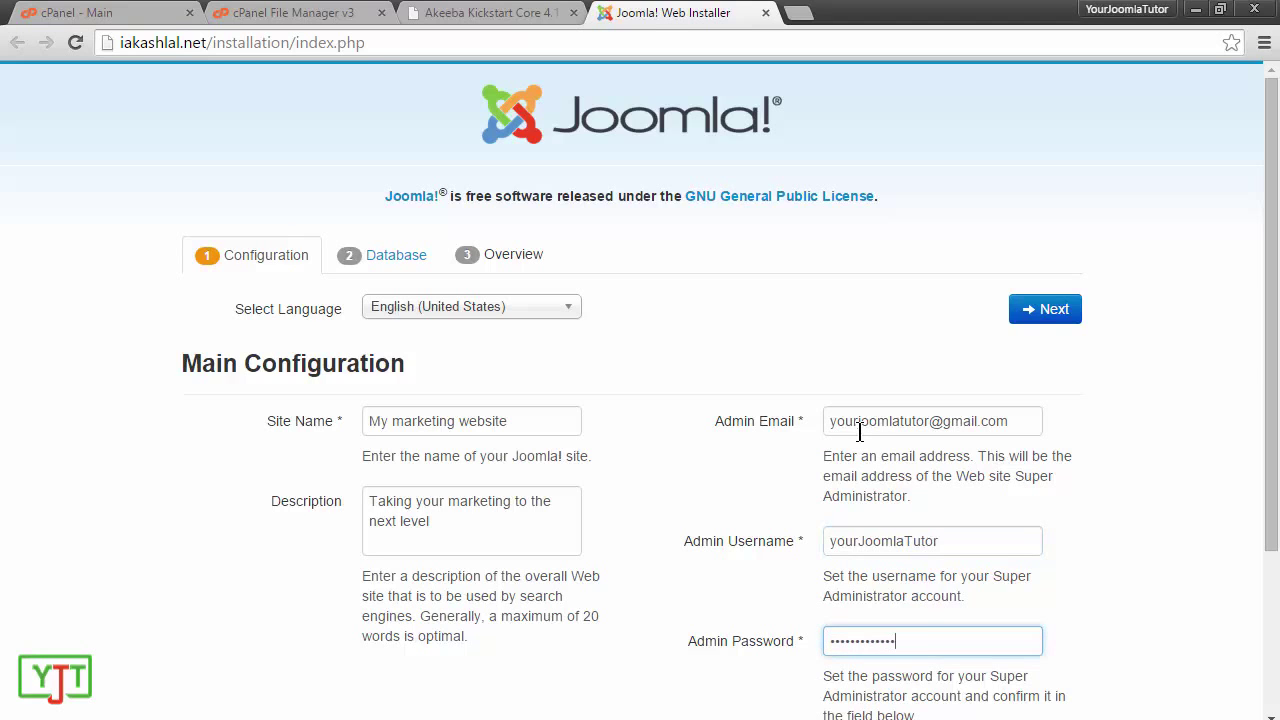
pyautogui.write('••')
pyautogui.scroll(-2, 859, 432)
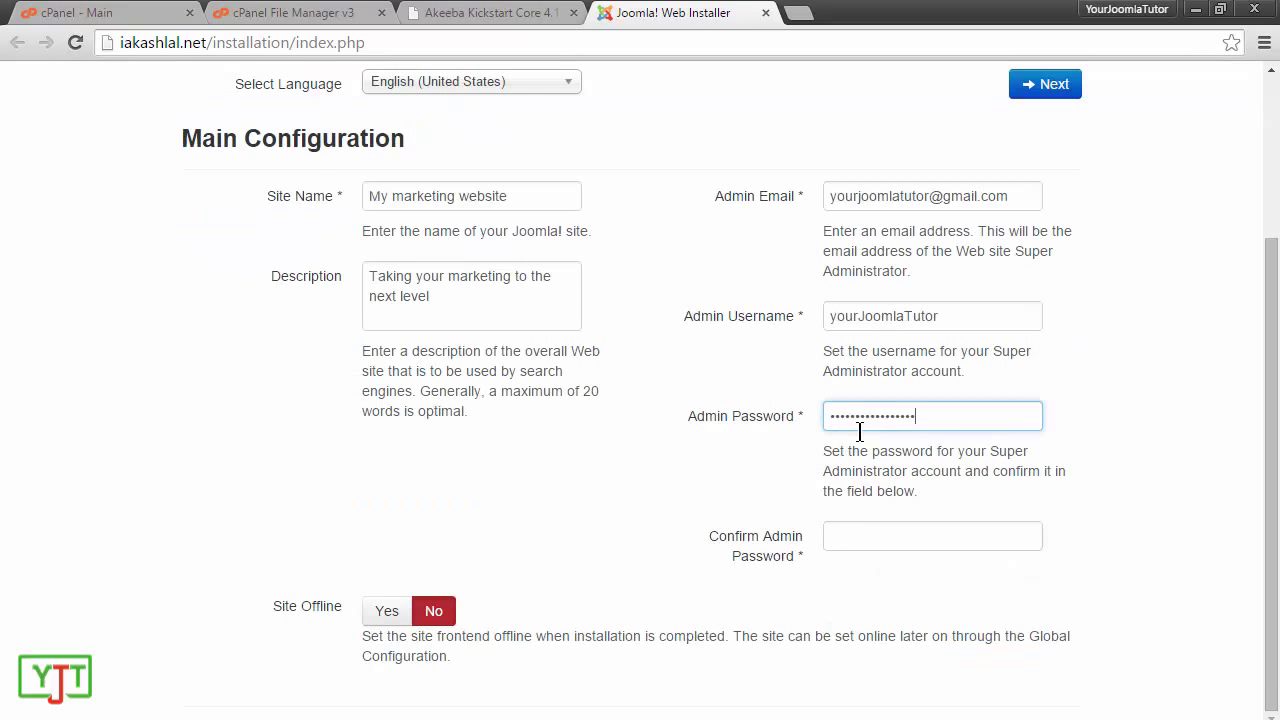
pyautogui.click(888, 543)
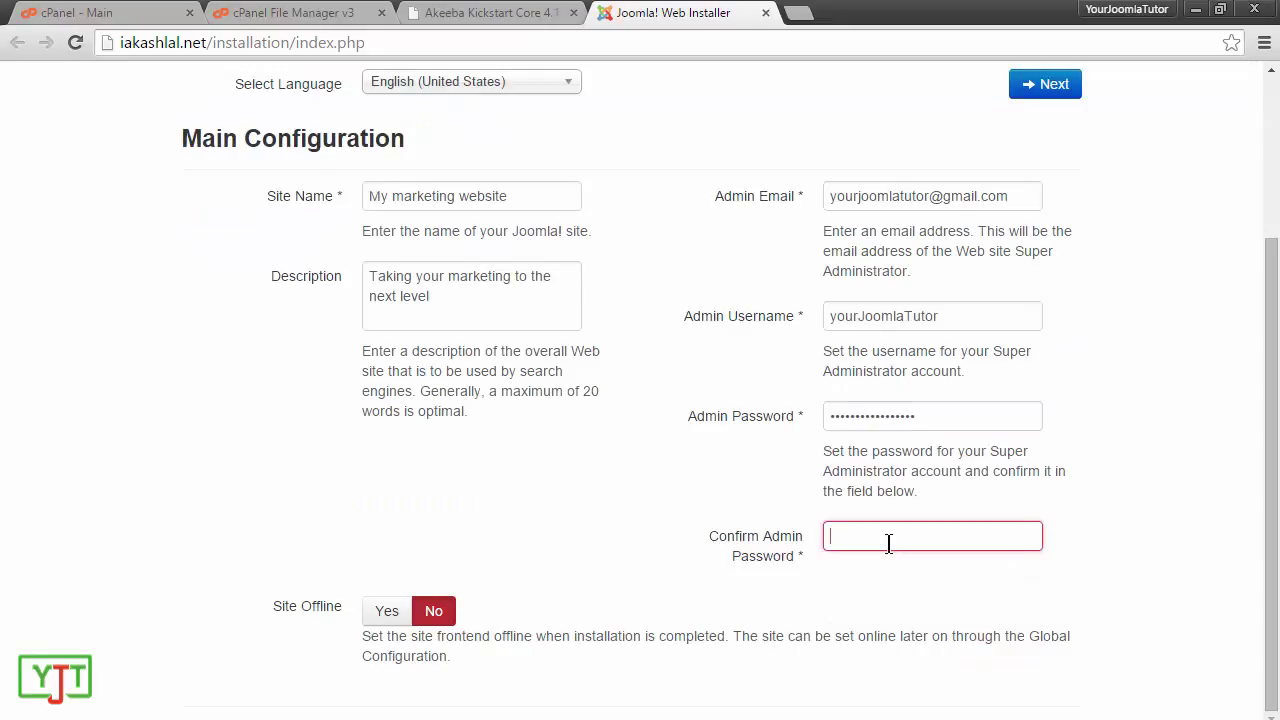
pyautogui.write('•••••••••••')
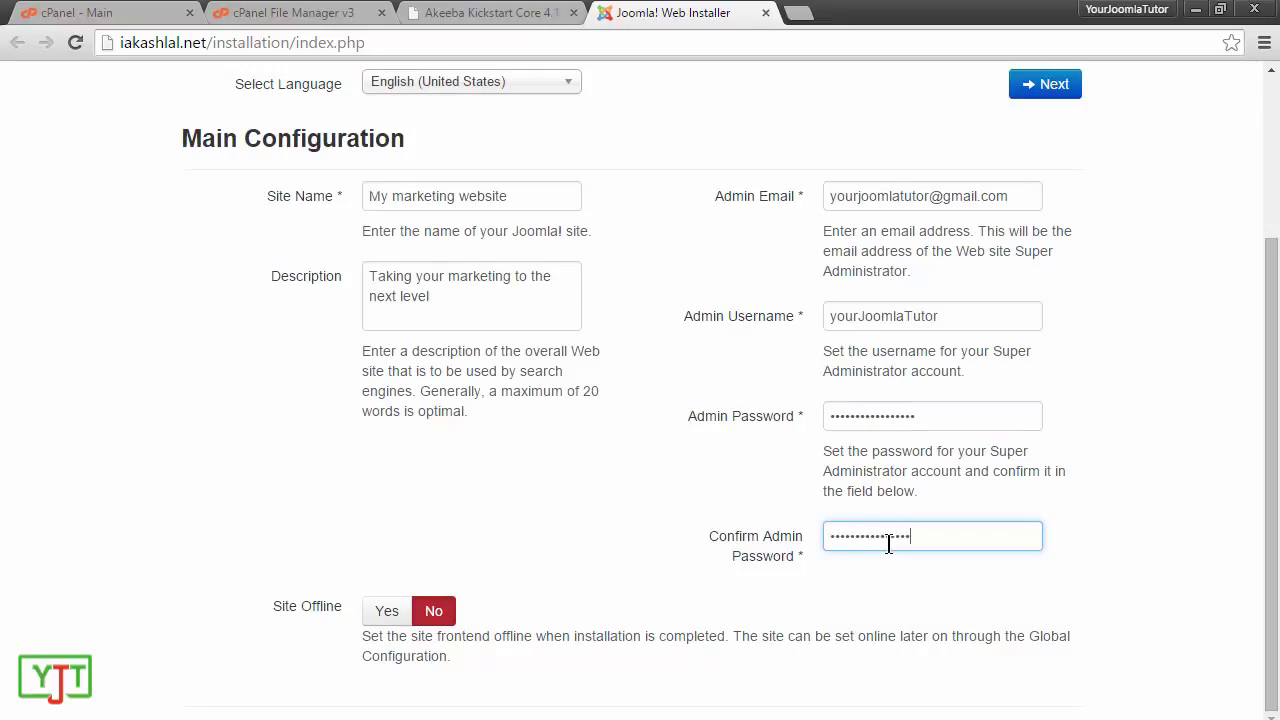
pyautogui.scroll(2, 888, 543)
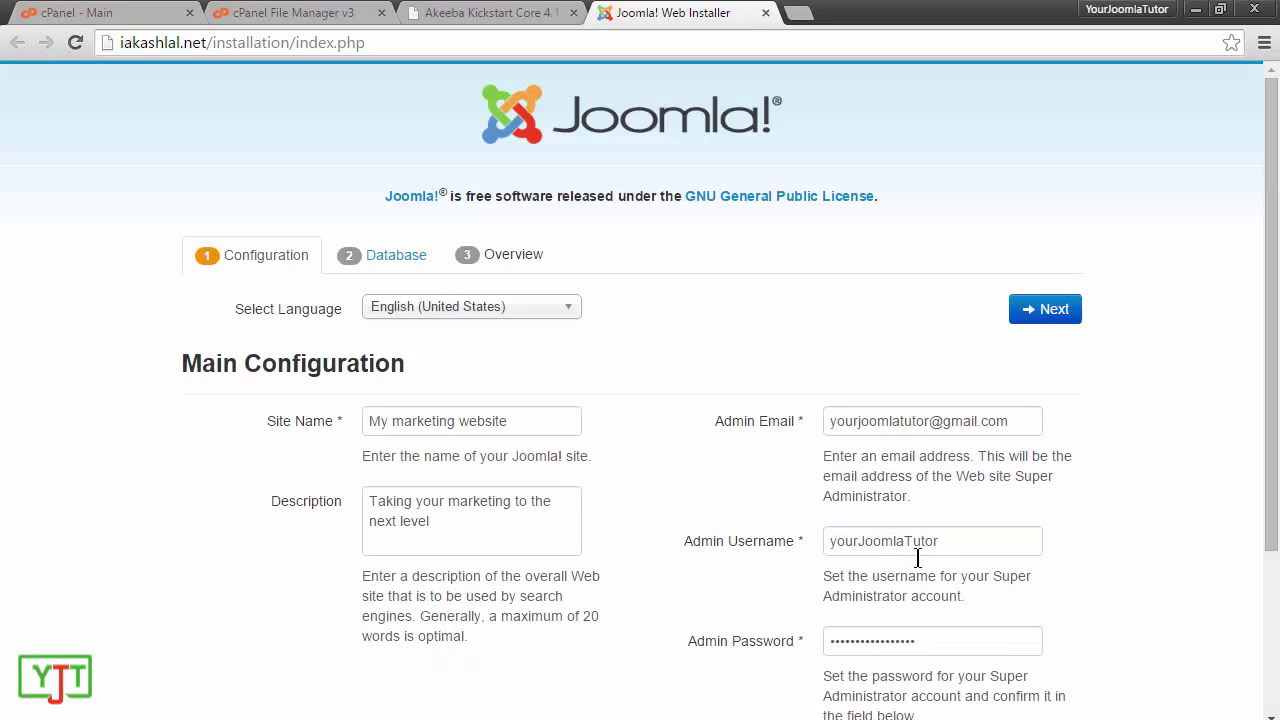
pyautogui.moveTo(1271, 500); pyautogui.dragTo(1271, 497)
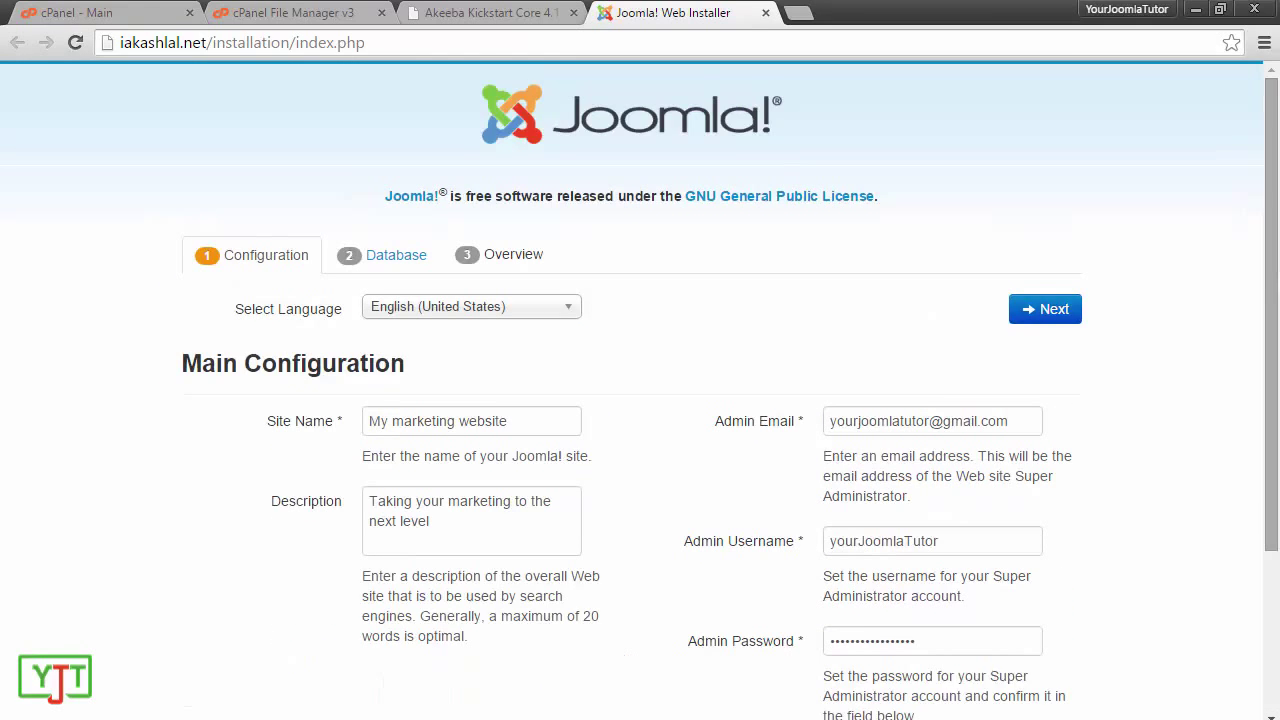
pyautogui.click(1055, 310)
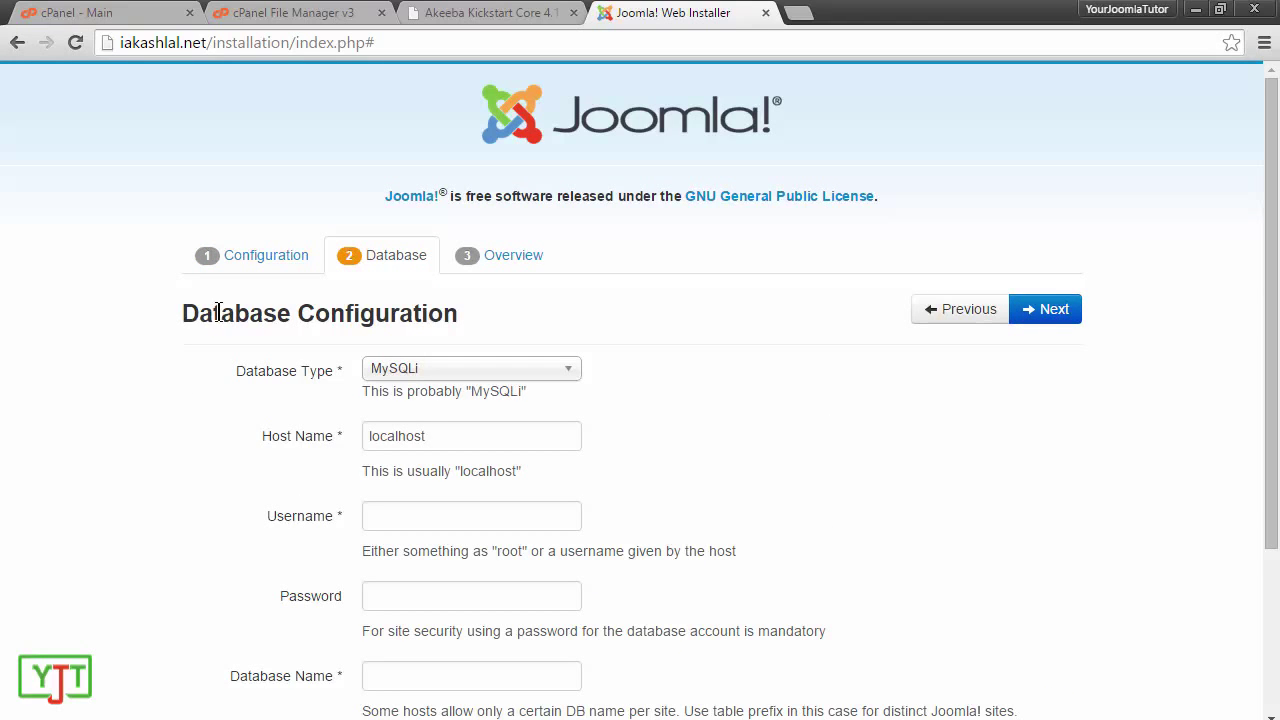
# Step: Paste the database name from the credential notes into the Database Name field
pyautogui.scroll(-2, 730, 400)
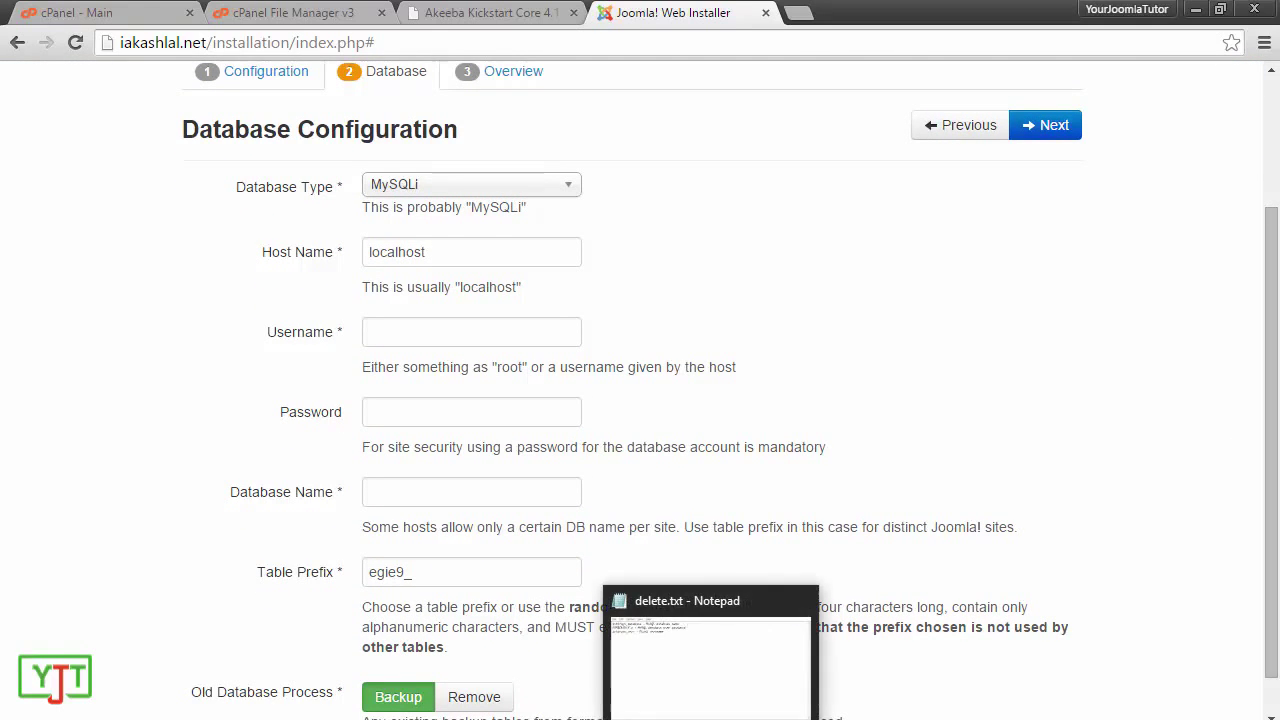
pyautogui.click(757, 655)
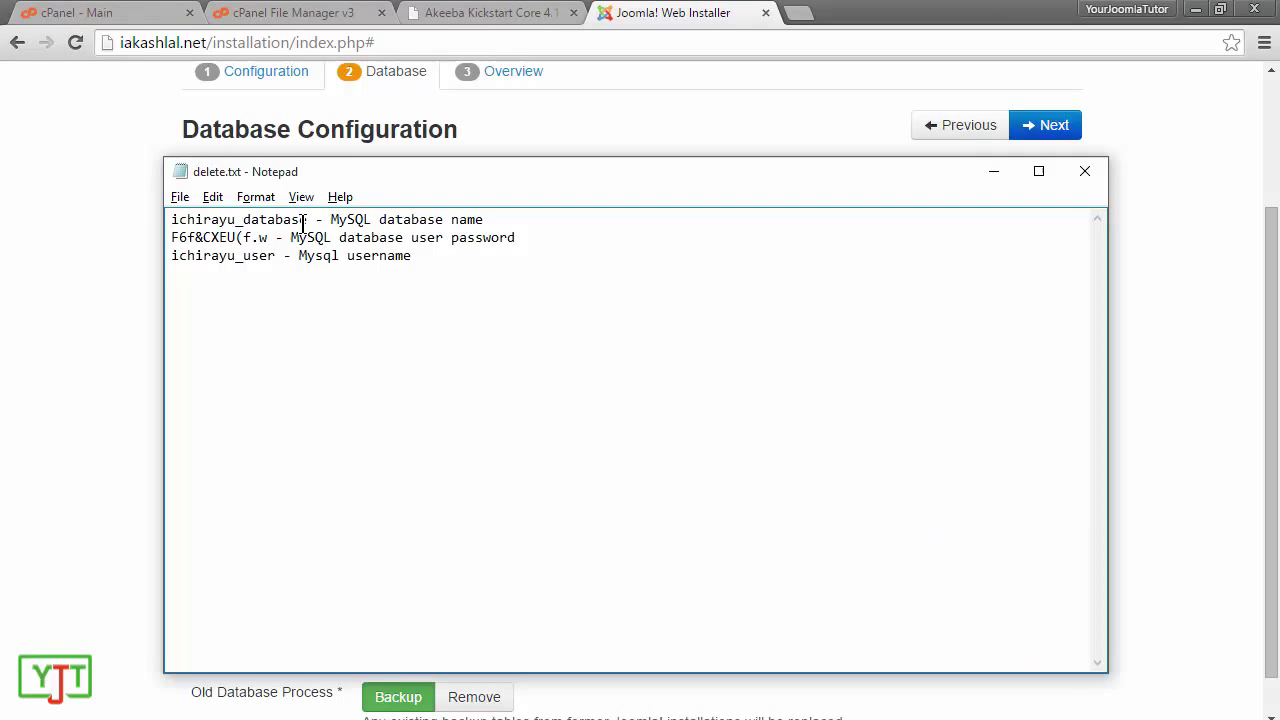
pyautogui.moveTo(307, 219); pyautogui.dragTo(162, 219)
pyautogui.hotkey('ctrl', 'c')
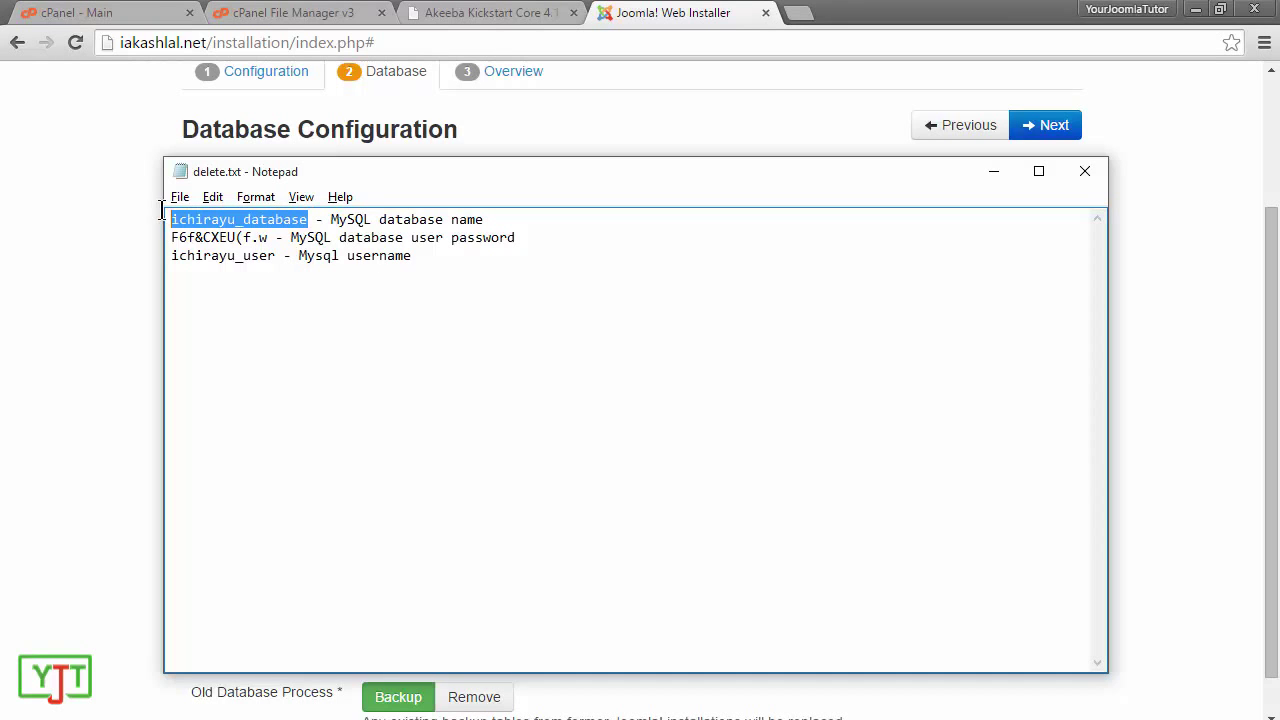
pyautogui.click(90, 335)
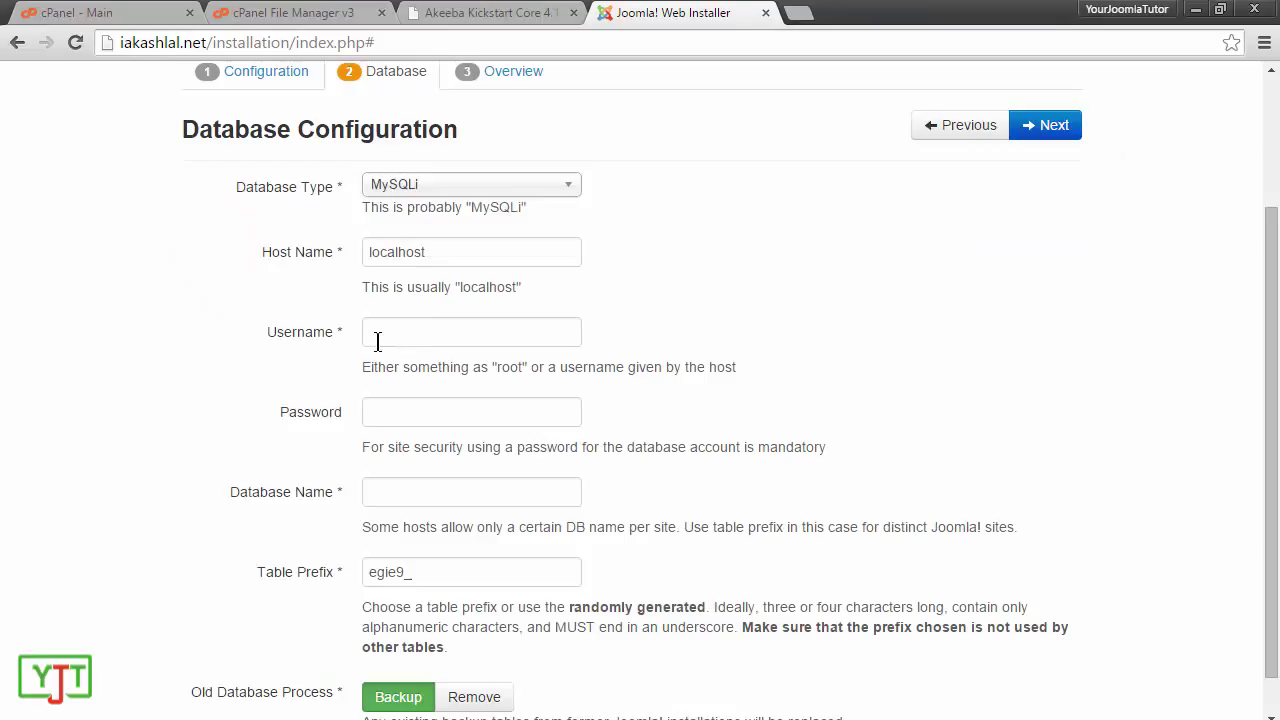
pyautogui.click(408, 492)
pyautogui.hotkey('ctrl', 'v')
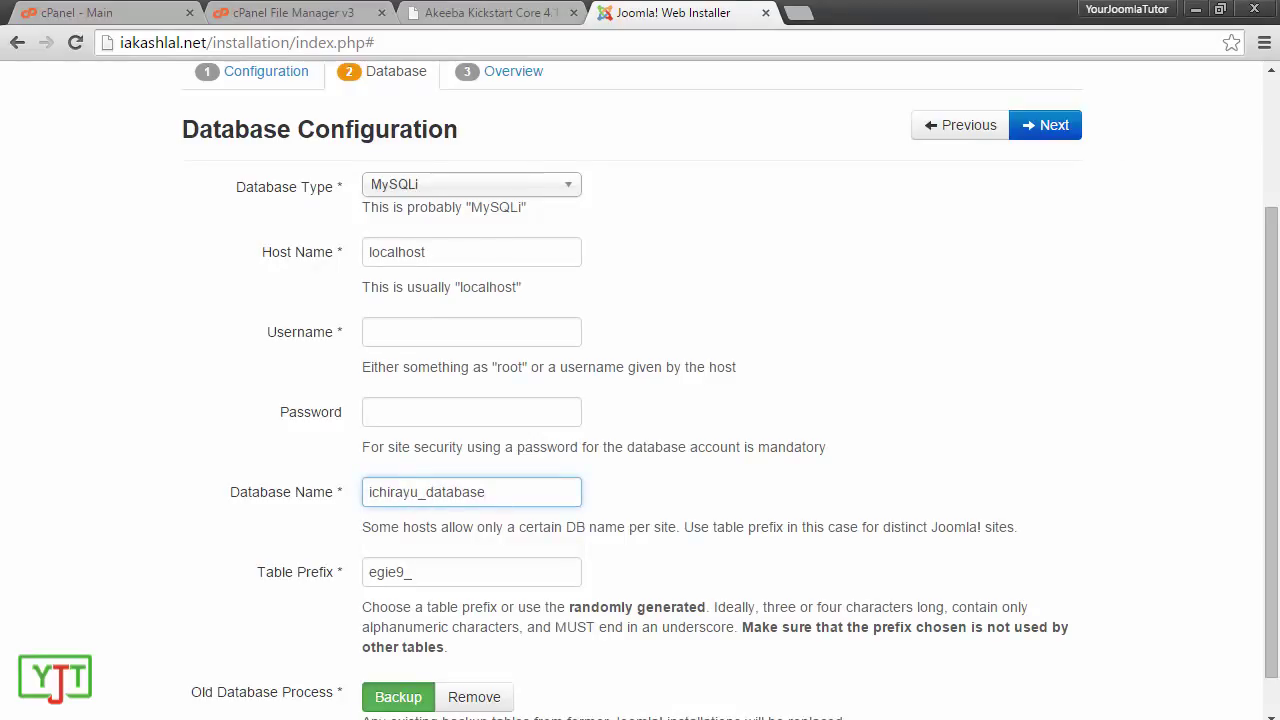
# Step: Paste the database user password from the notes into the Password field
pyautogui.hotkey('alt', 'Tab')
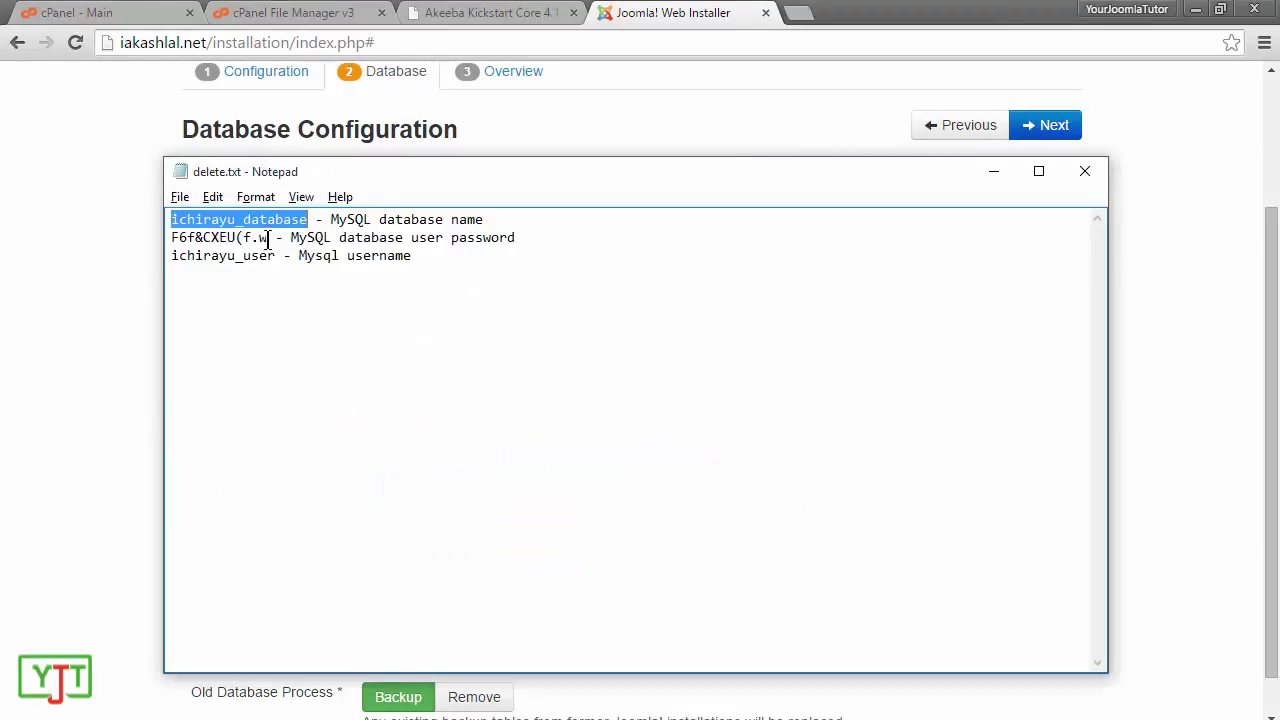
pyautogui.moveTo(268, 238); pyautogui.dragTo(134, 236)
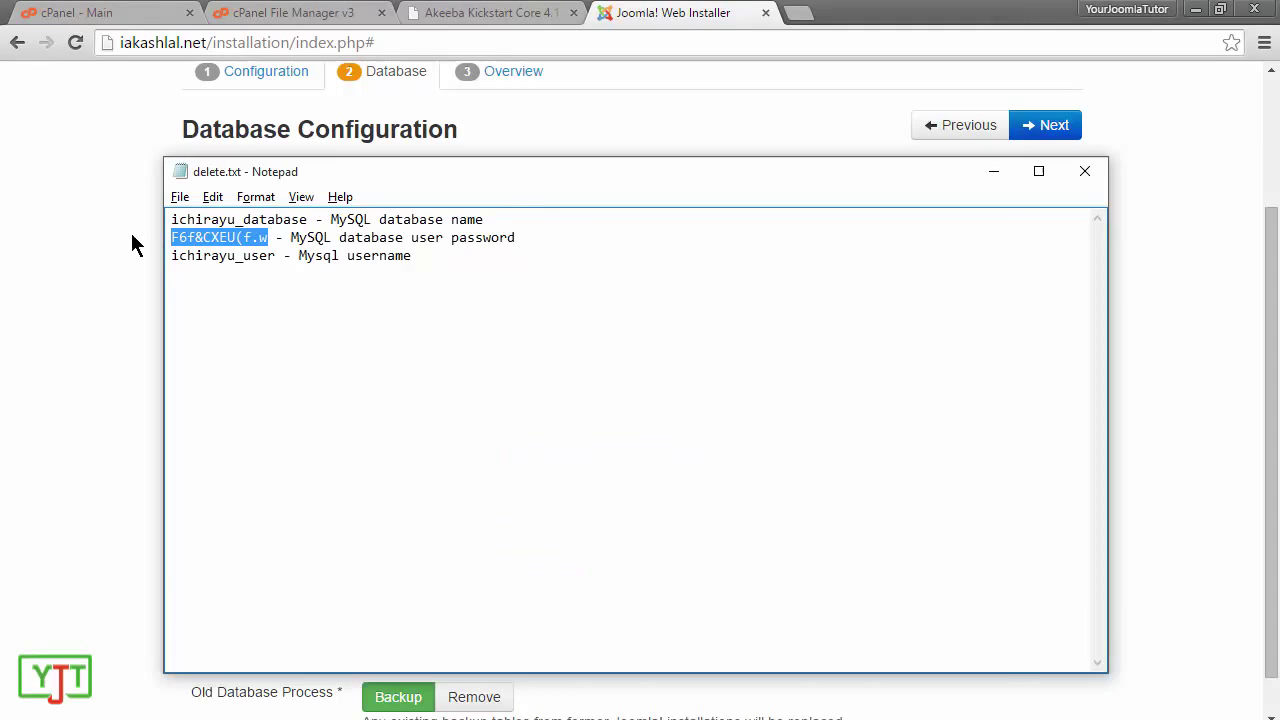
pyautogui.click(134, 246)
pyautogui.click(437, 421)
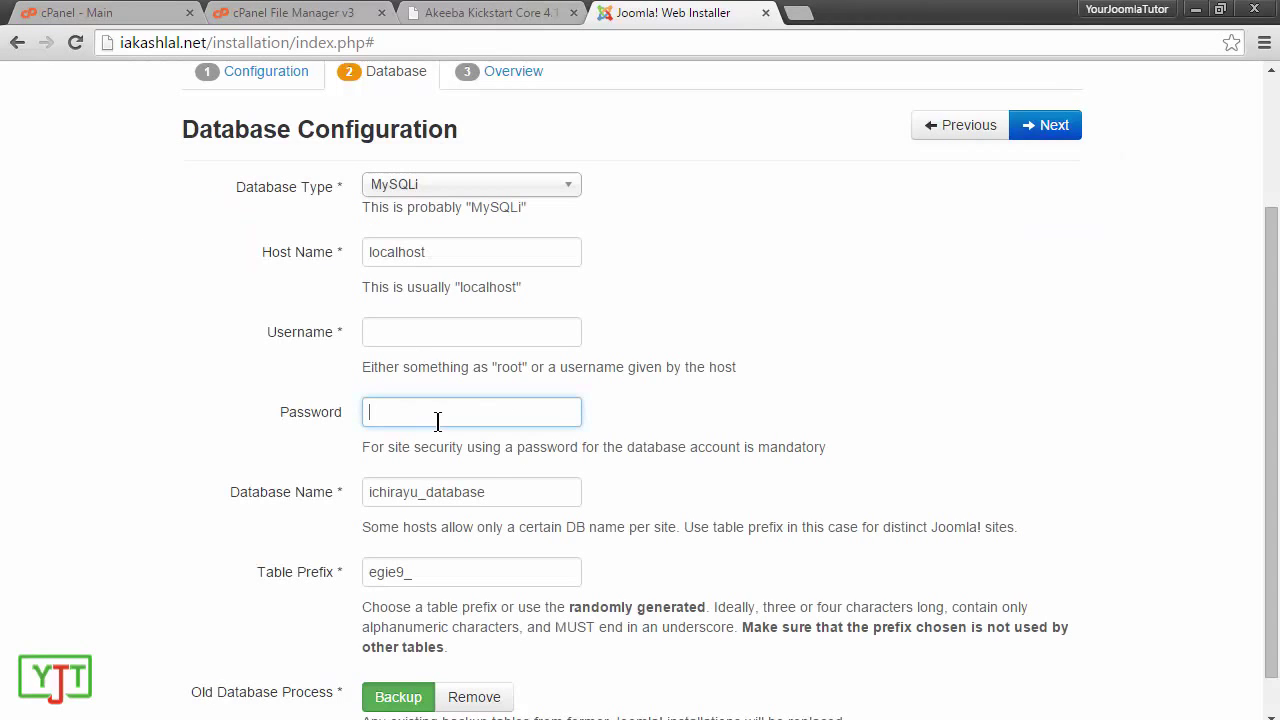
pyautogui.hotkey('ctrl', 'v')
# Step: Paste the MySQL username from the notes into the Username field
pyautogui.hotkey('alt', 'Tab')
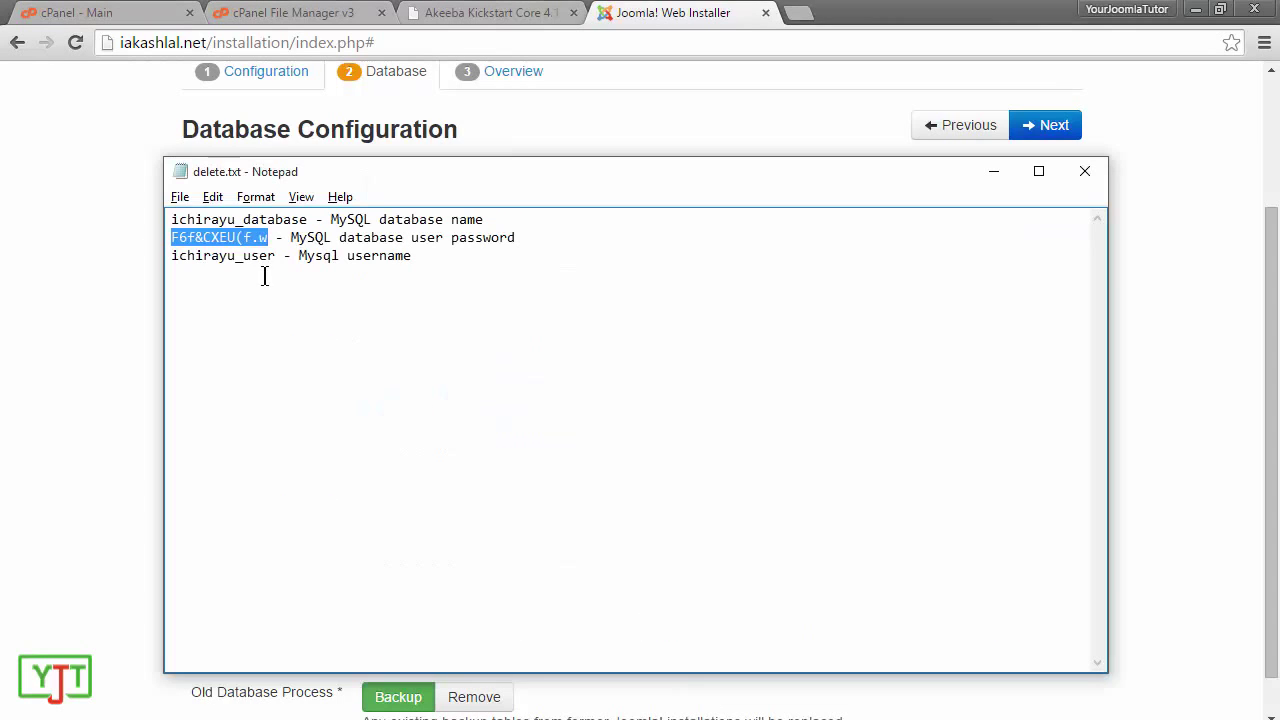
pyautogui.moveTo(275, 255); pyautogui.dragTo(163, 255)
pyautogui.hotkey('ctrl', 'c')
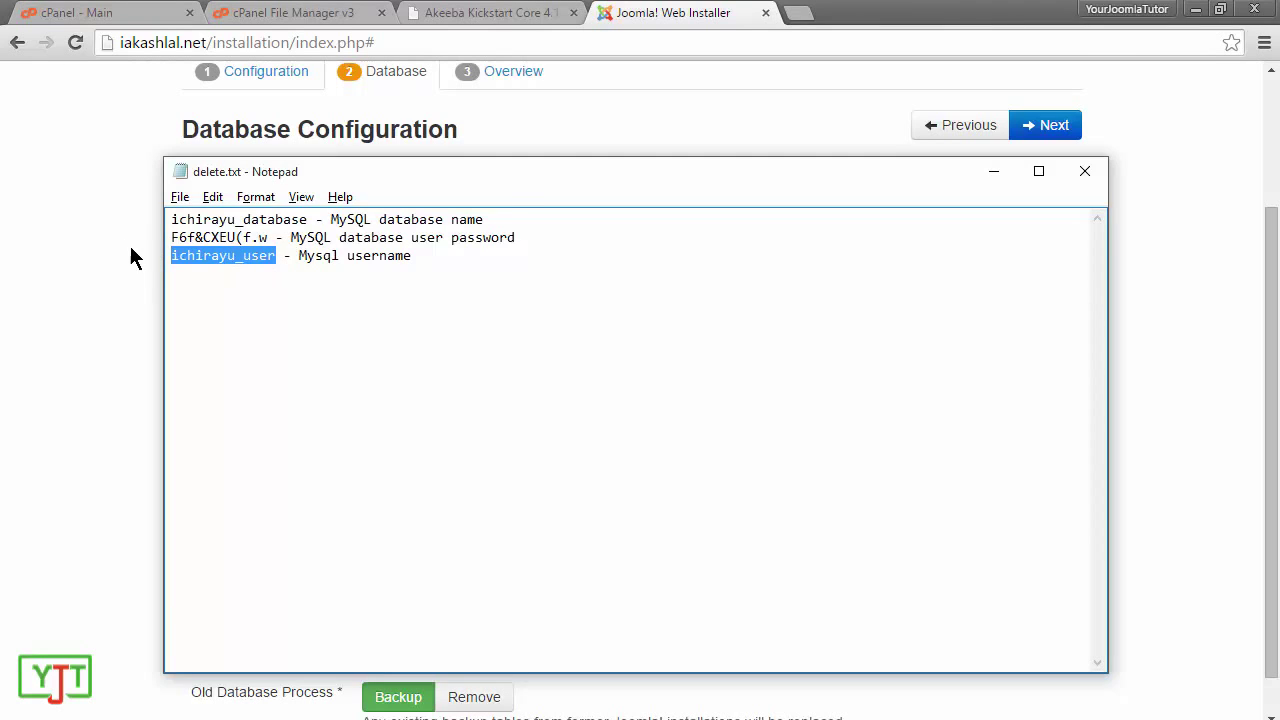
pyautogui.click(130, 257)
pyautogui.click(558, 326)
pyautogui.hotkey('ctrl', 'v')
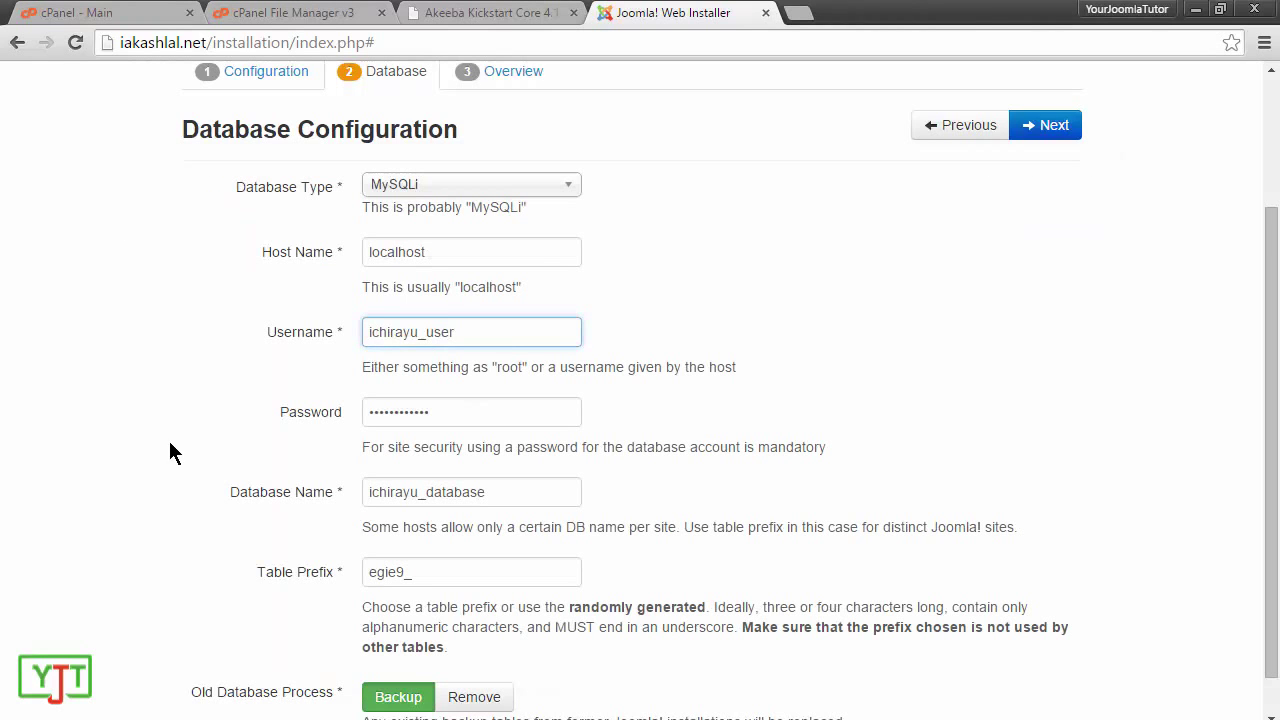
# Step: Set Old Database Process to Backup, after briefly selecting Remove
pyautogui.scroll(-1, 190, 450)
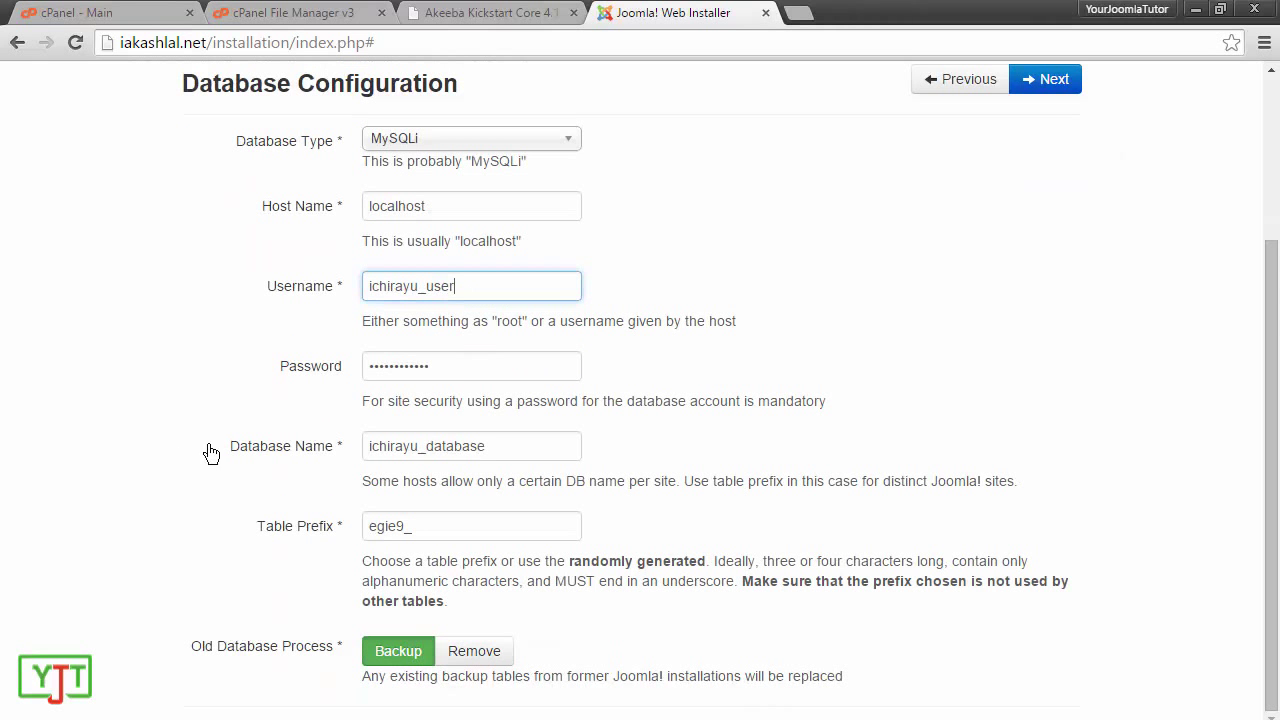
pyautogui.click(470, 655)
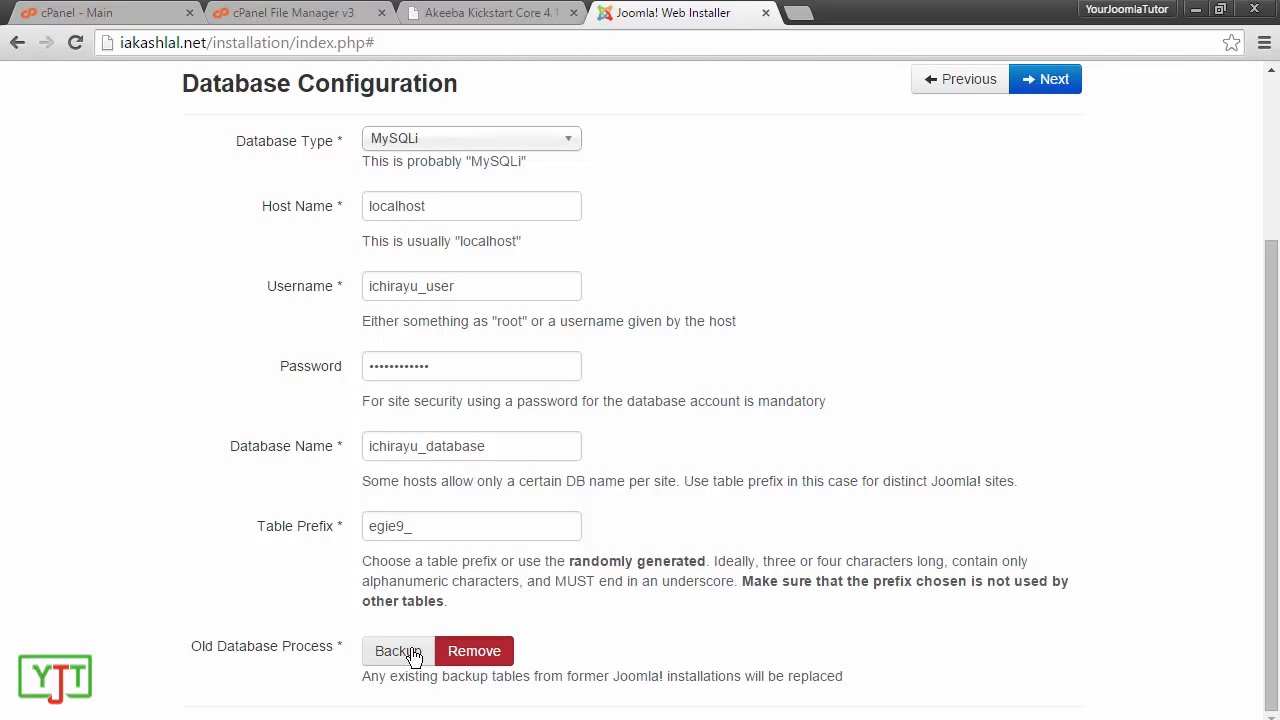
pyautogui.click(413, 656)
pyautogui.scroll(3, 1060, 395)
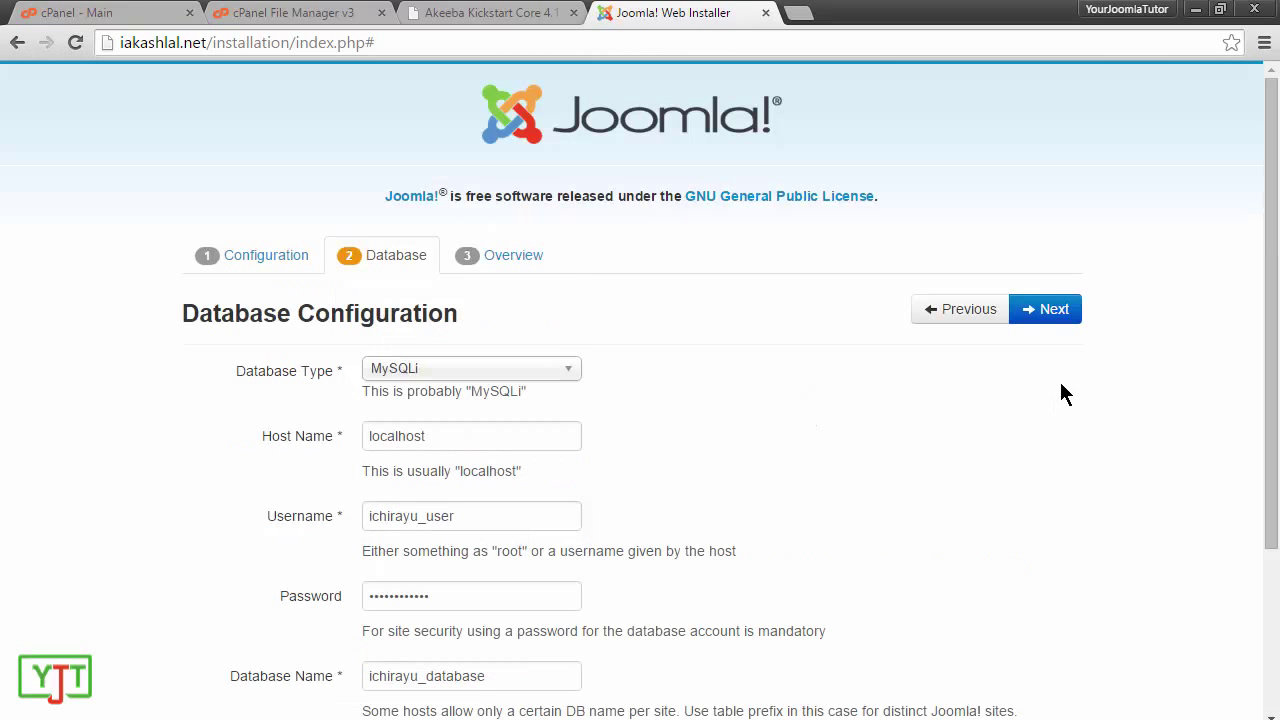
# Step: Move on to the installation Overview page and look through it
pyautogui.click(1065, 312)
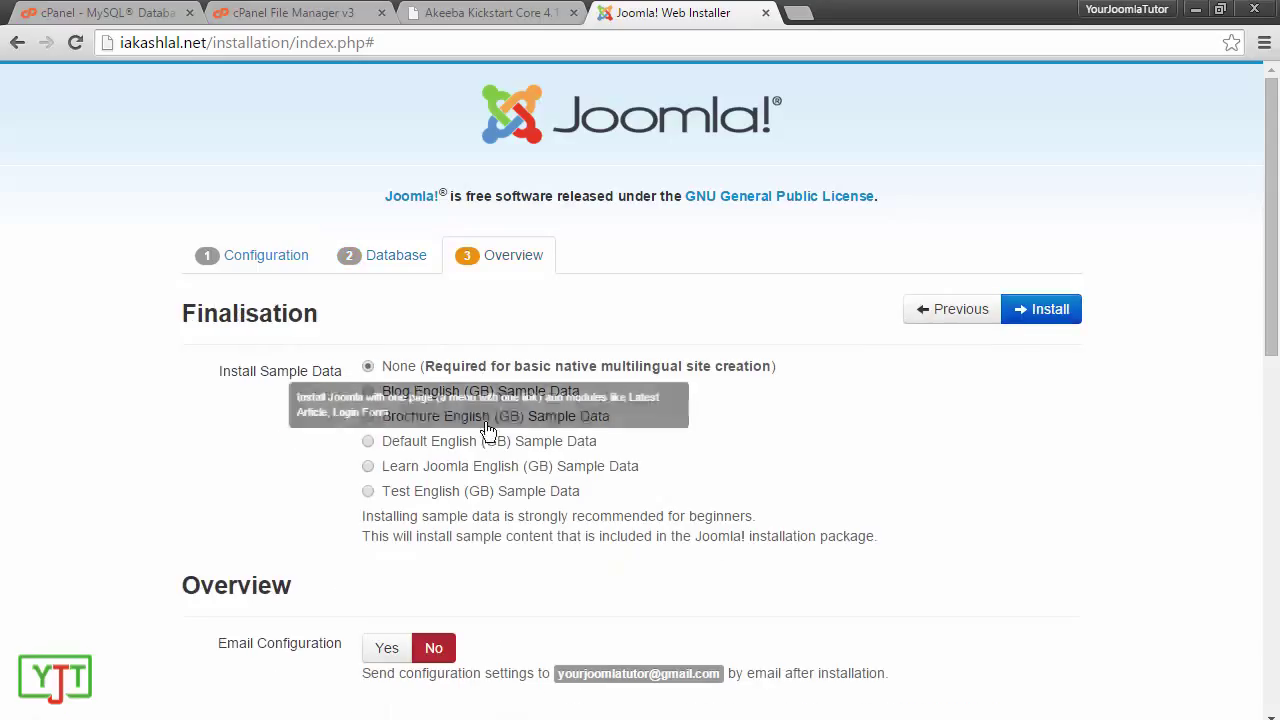
pyautogui.scroll(-1, 1270, 300)
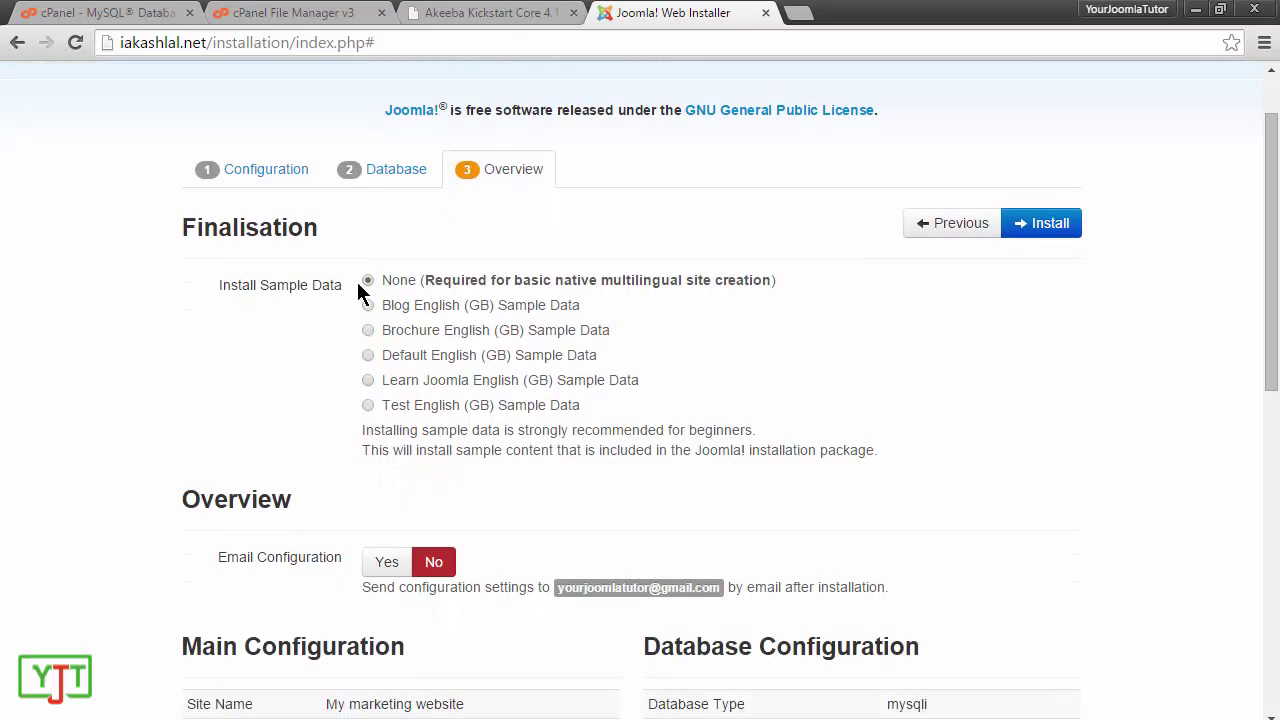
pyautogui.scroll(-4, 320, 460)
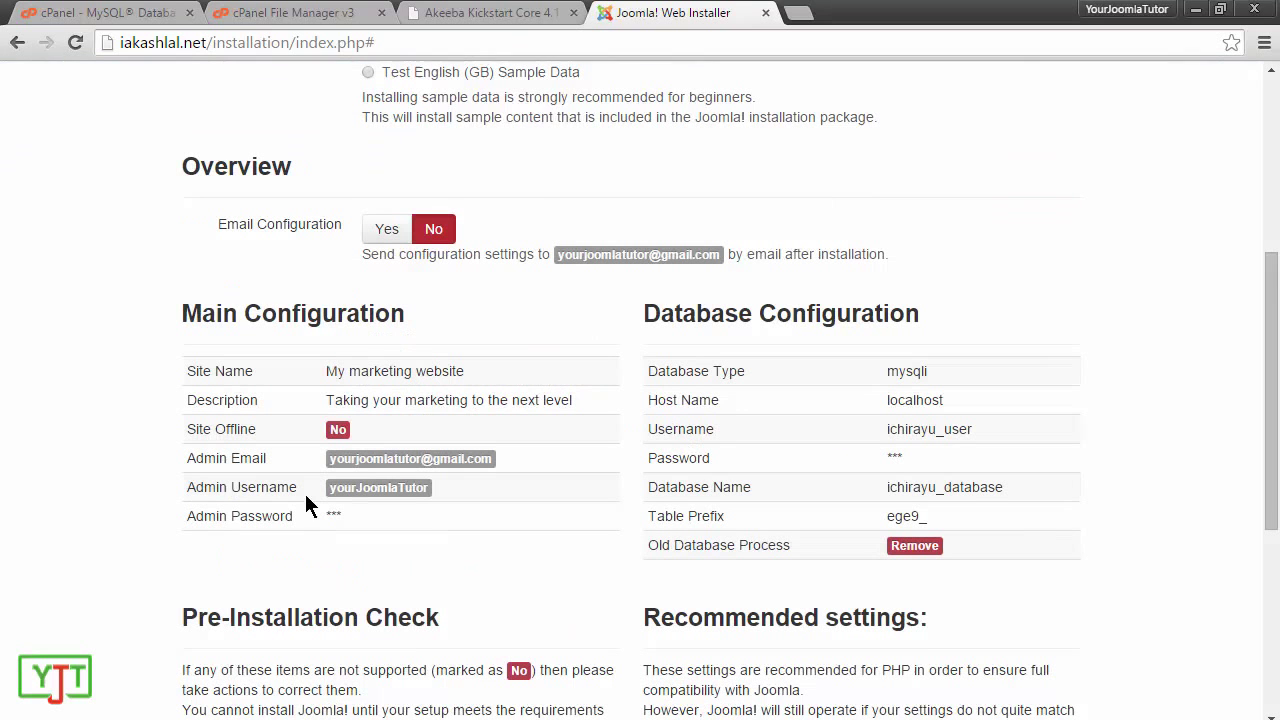
# Step: Keep Email Configuration set to No, review the checks, and launch the Joomla installation
pyautogui.click(376, 237)
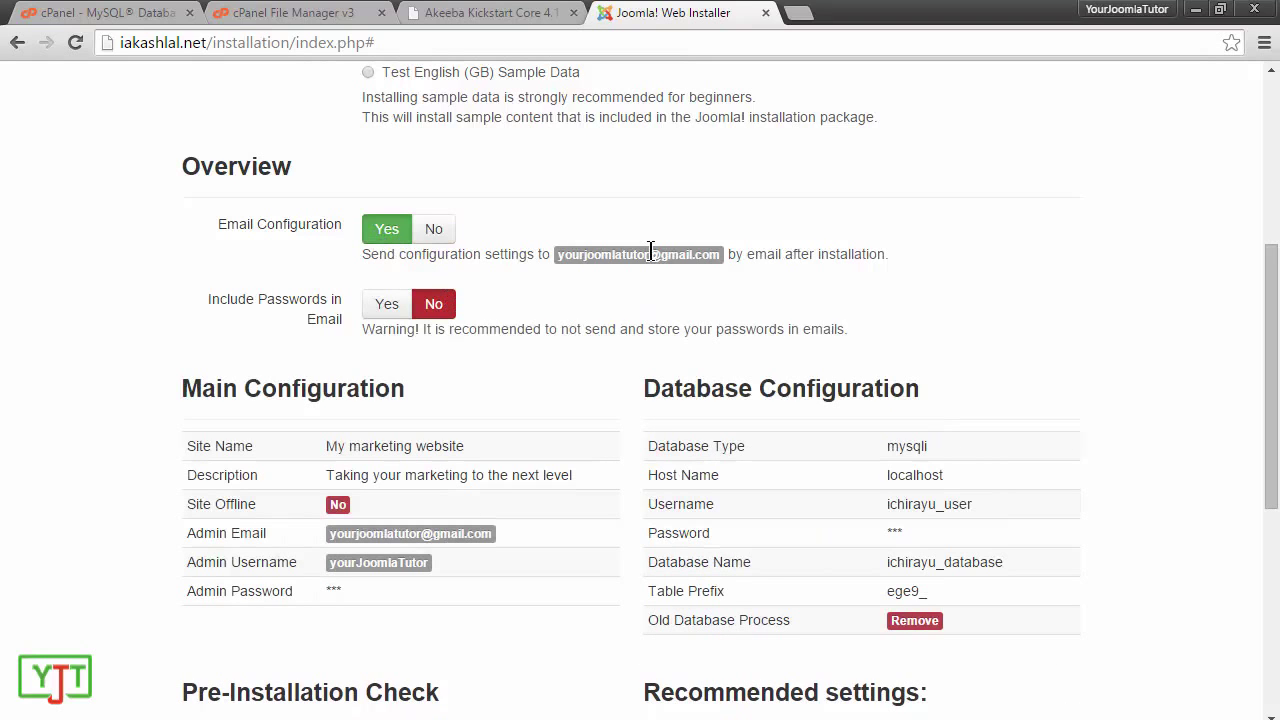
pyautogui.click(436, 232)
pyautogui.scroll(-5, 1016, 430)
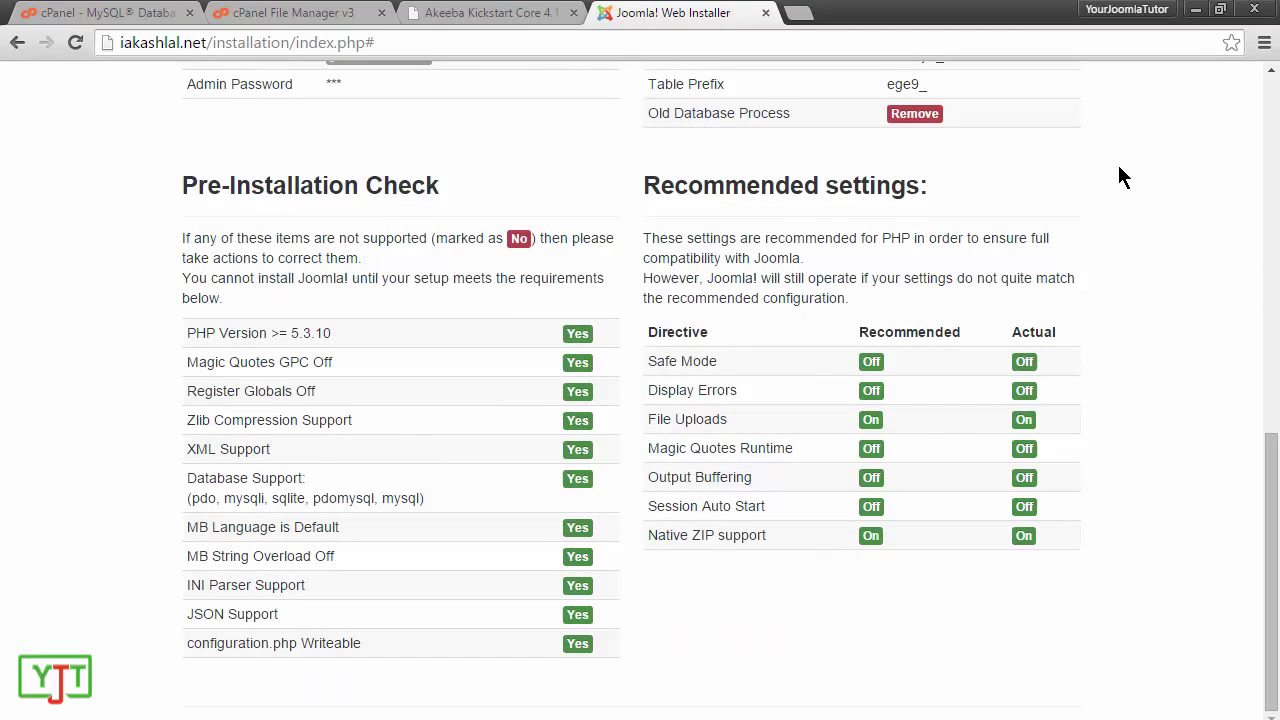
pyautogui.scroll(5, 1094, 320)
pyautogui.click(1052, 312)
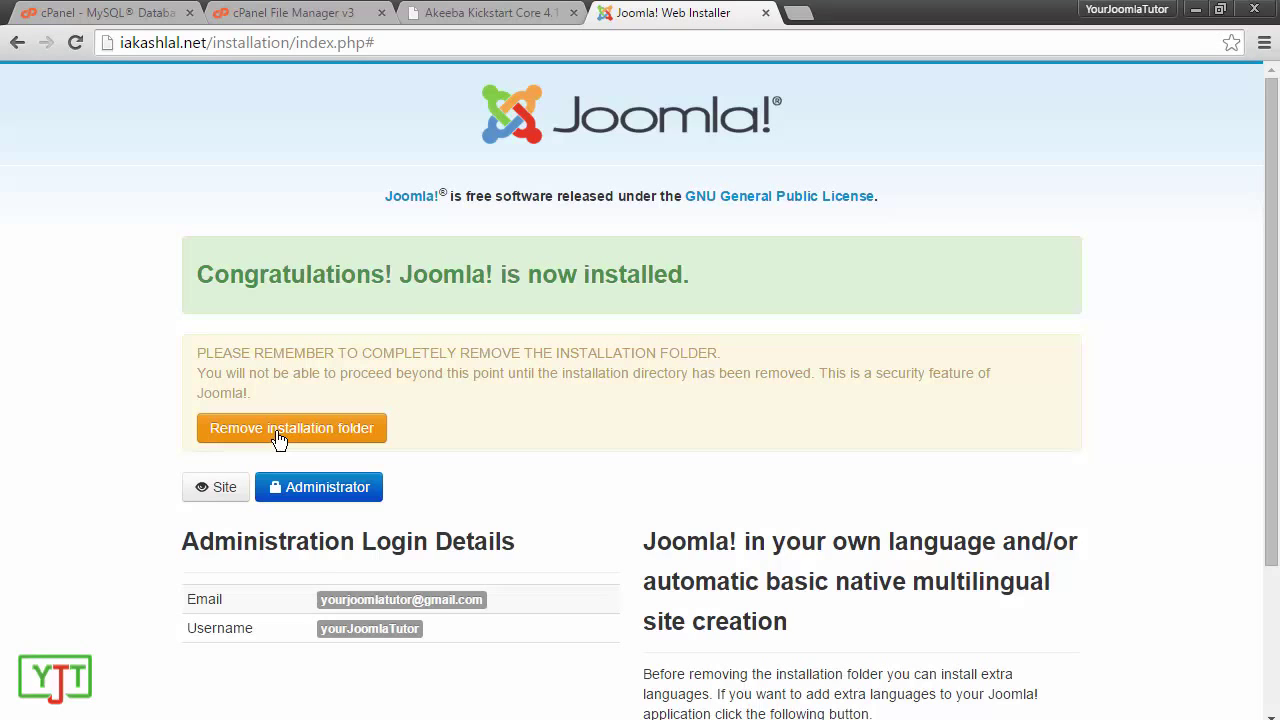
# Step: Remove the installation folder and open the Administrator login page in a new tab
pyautogui.click(278, 436)
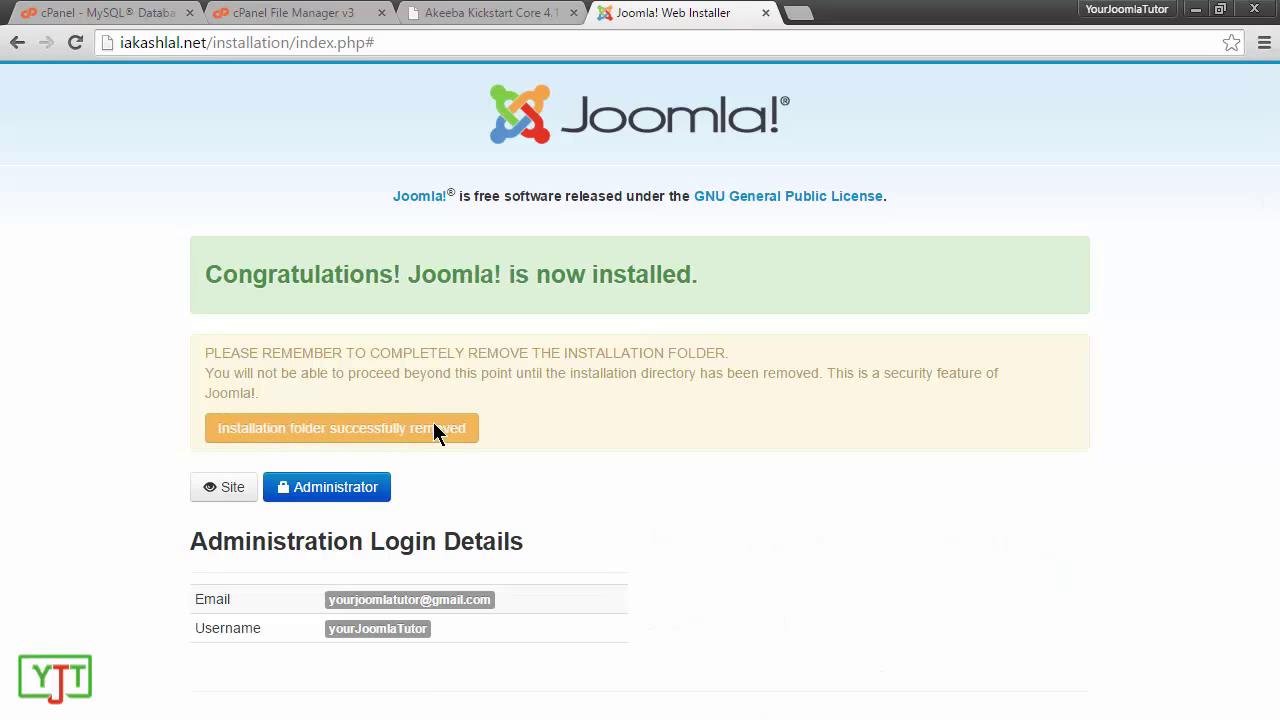
pyautogui.moveTo(337, 486); pyautogui.dragTo(1050, 5)
pyautogui.click(715, 12)
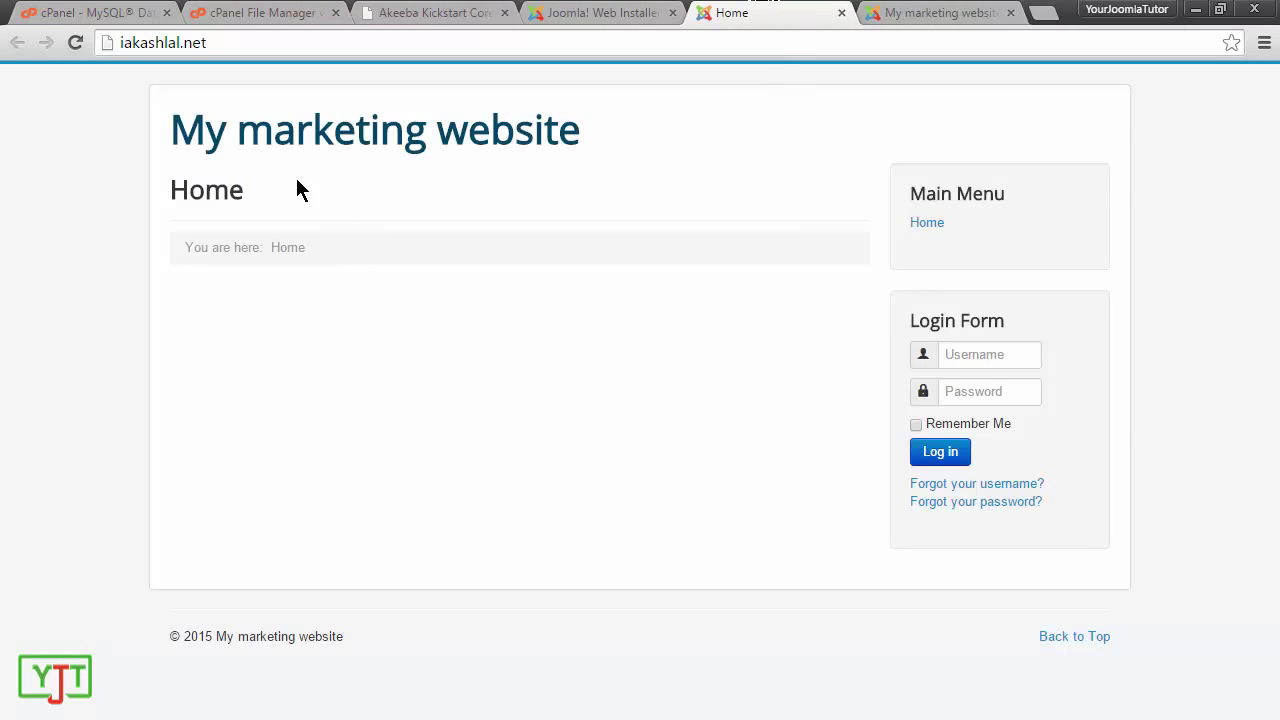
# Step: Log in to the Joomla administrator with the admin username and password, declining to save the password
pyautogui.click(930, 12)
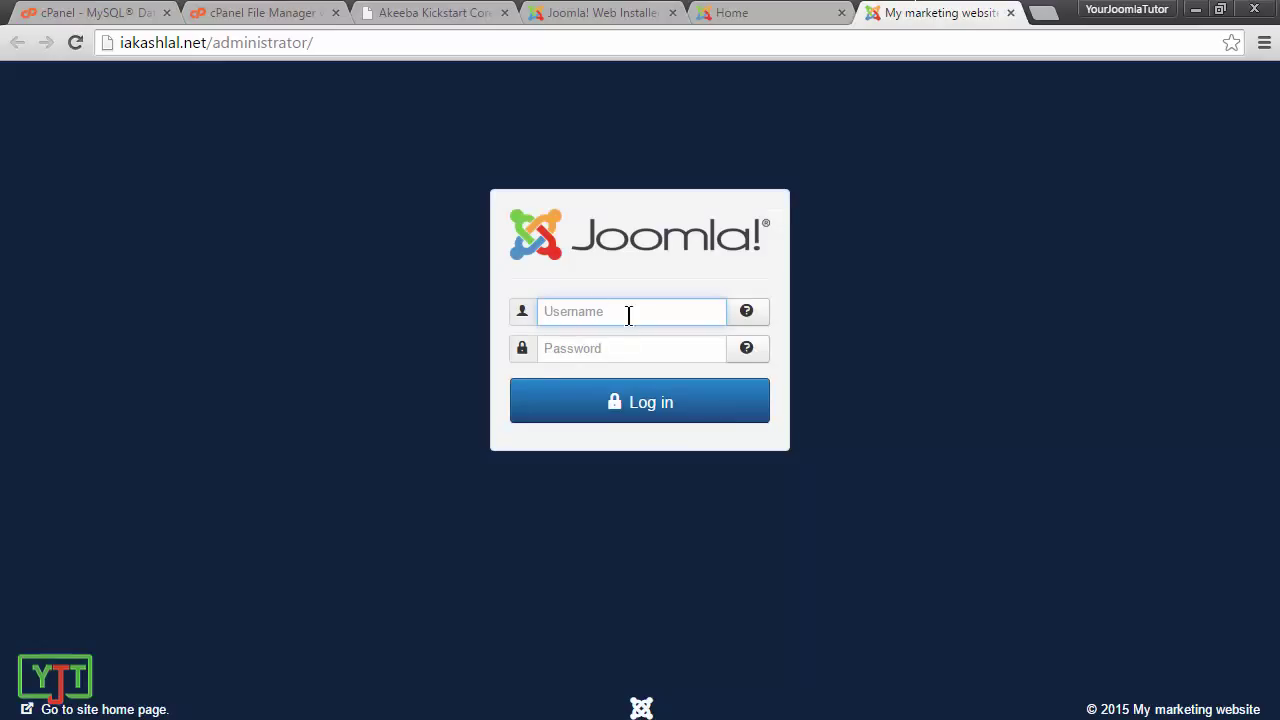
pyautogui.write('yourjoomlatutor')
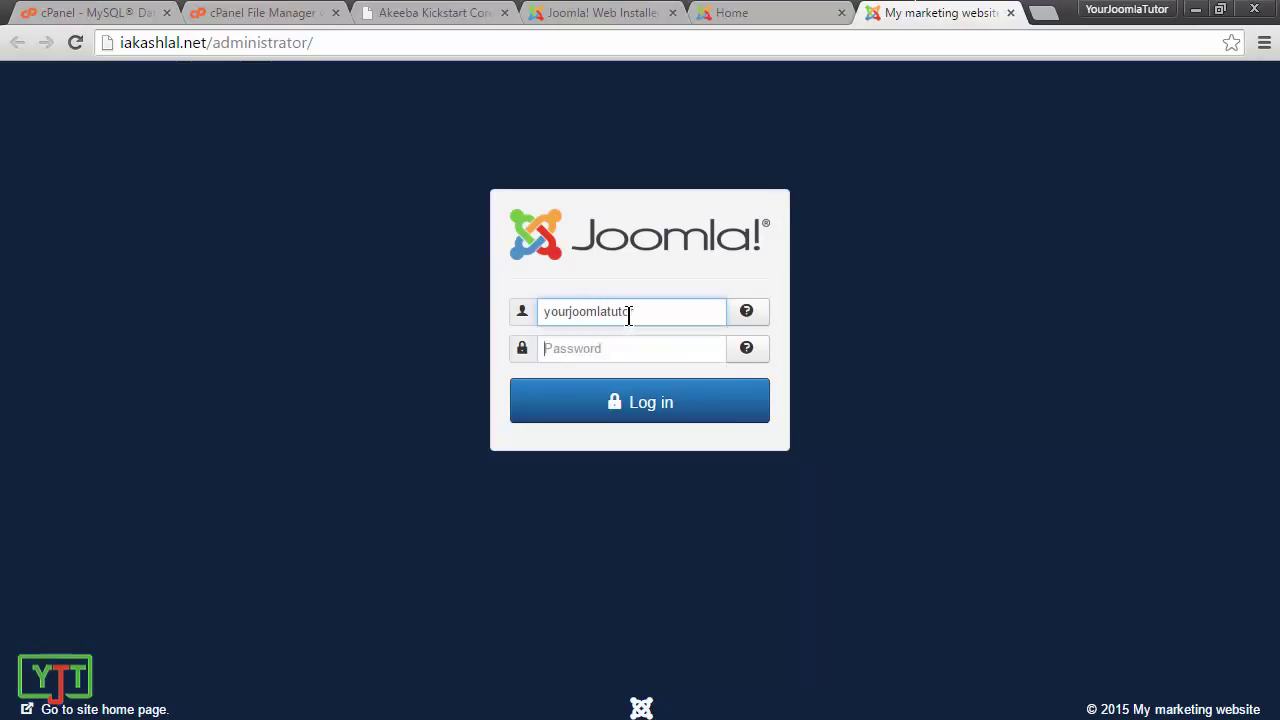
pyautogui.press('Tab')
pyautogui.write('********')
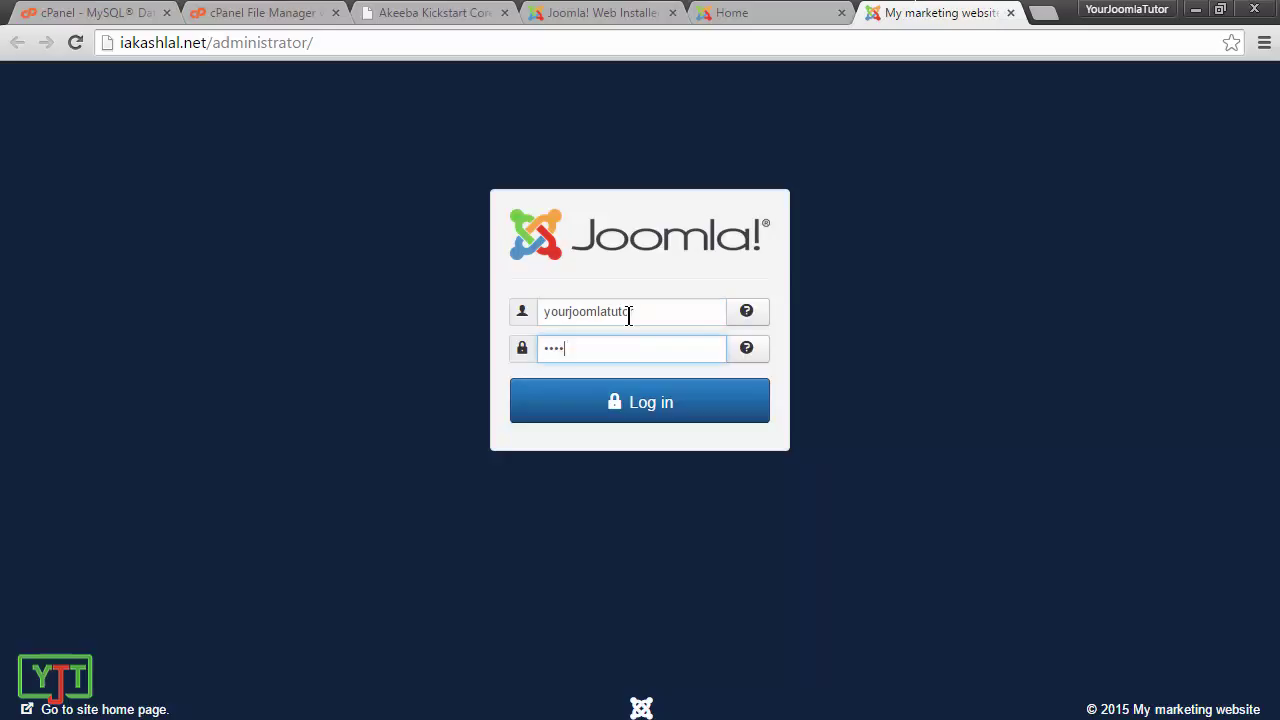
pyautogui.write('******')
pyautogui.click(668, 404)
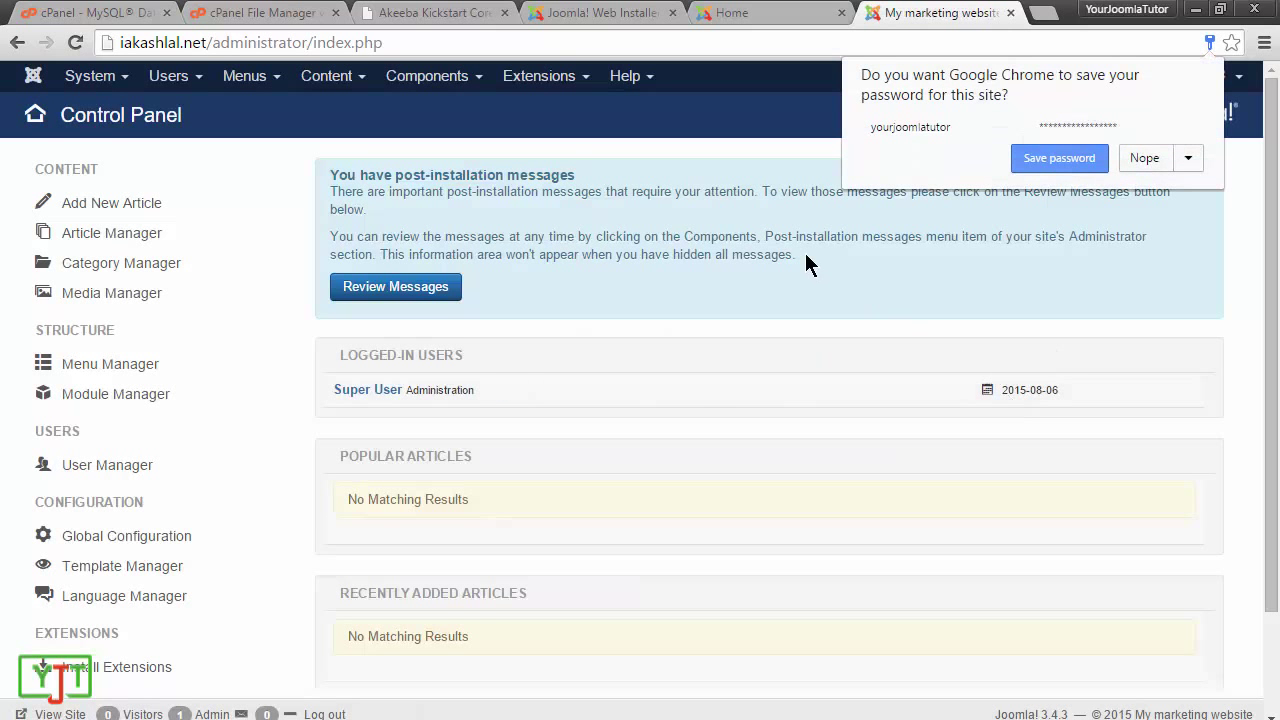
pyautogui.click(805, 255)
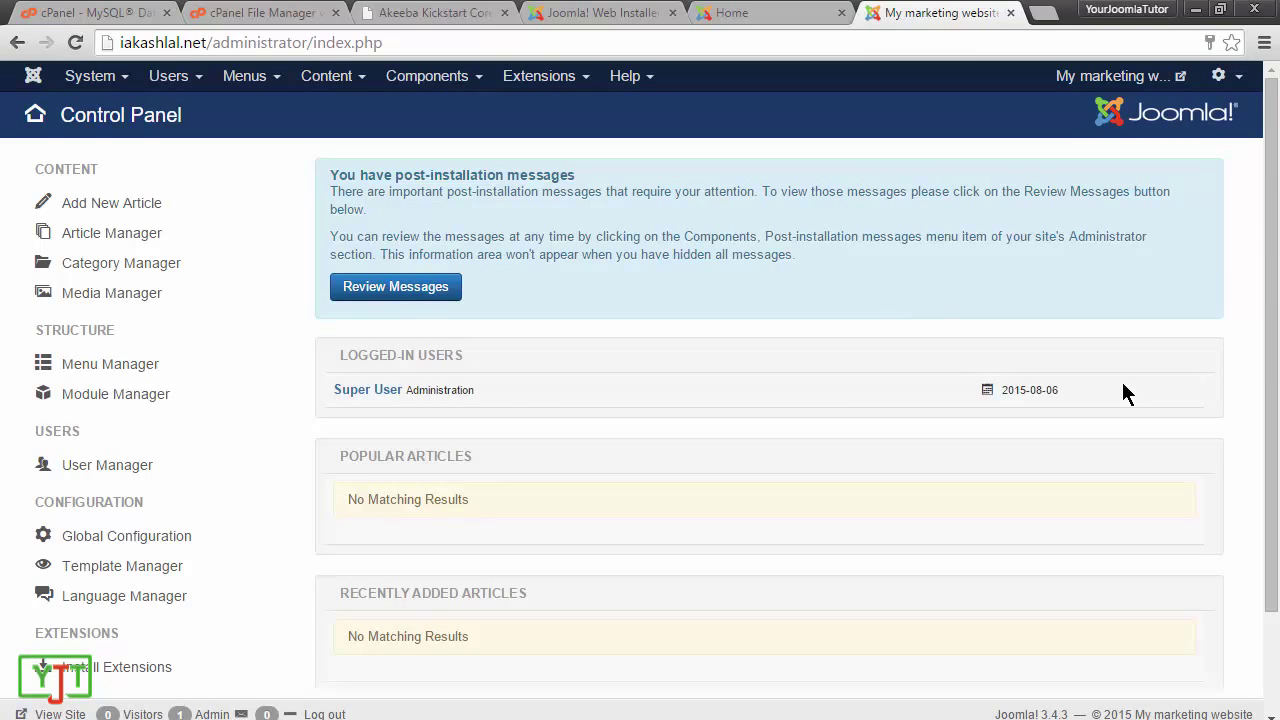